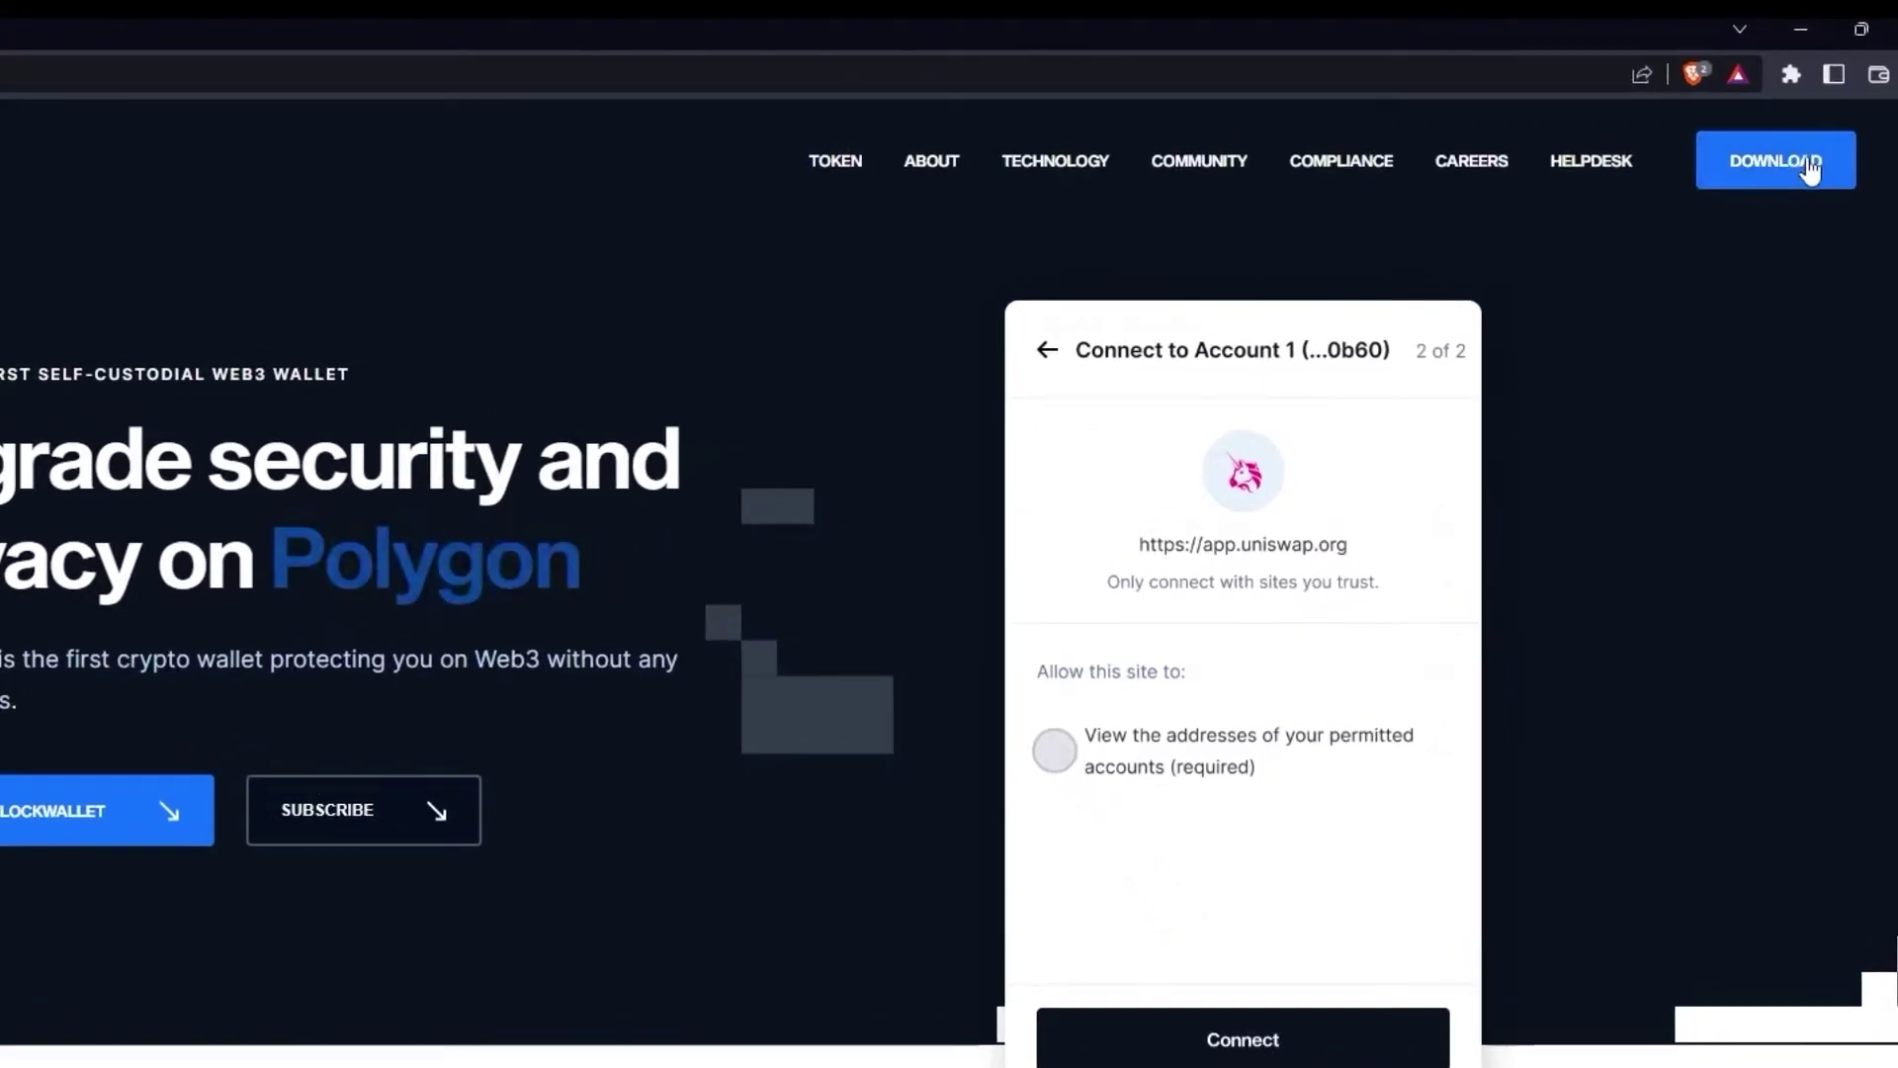
- Add the BlockWallet extension to Brave from its Chrome Web Store page
{"action": "left_click", "coordinate": [1810, 170]}
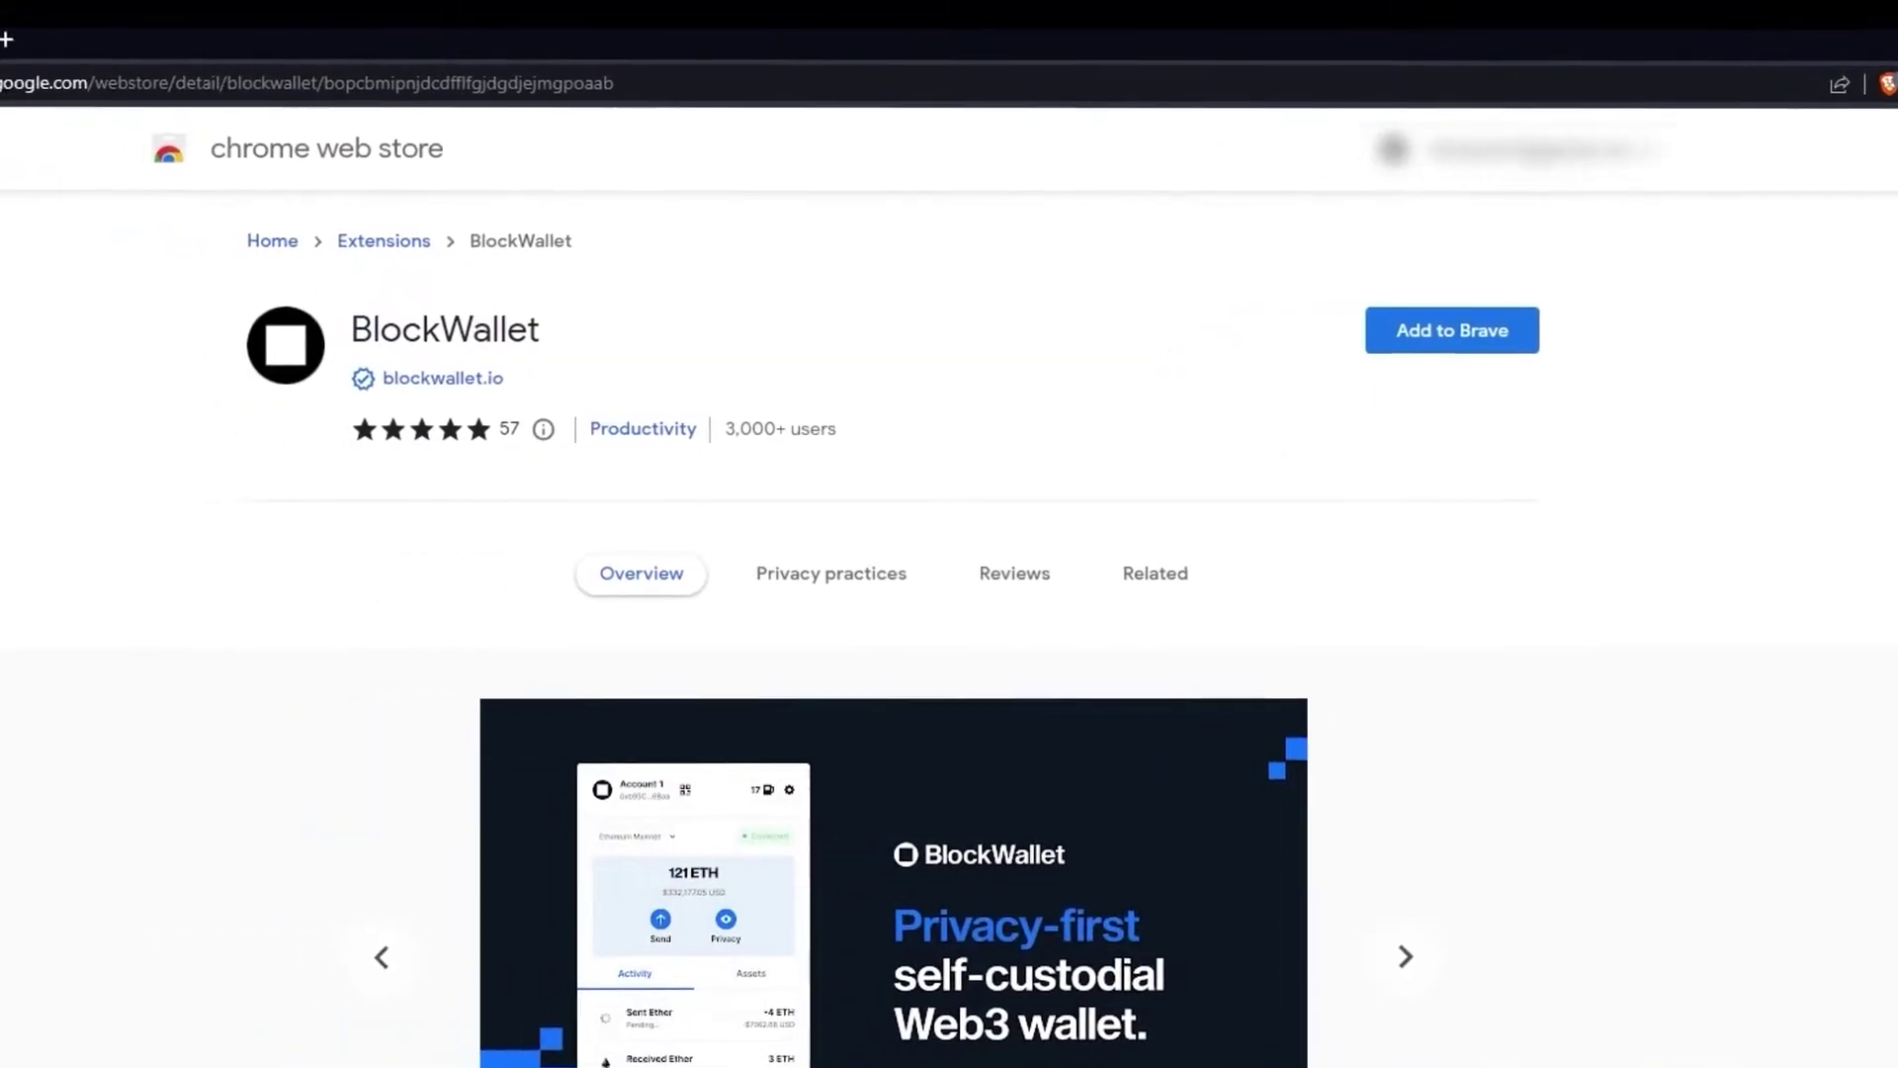
{"action": "mouse_move", "coordinate": [438, 374]}
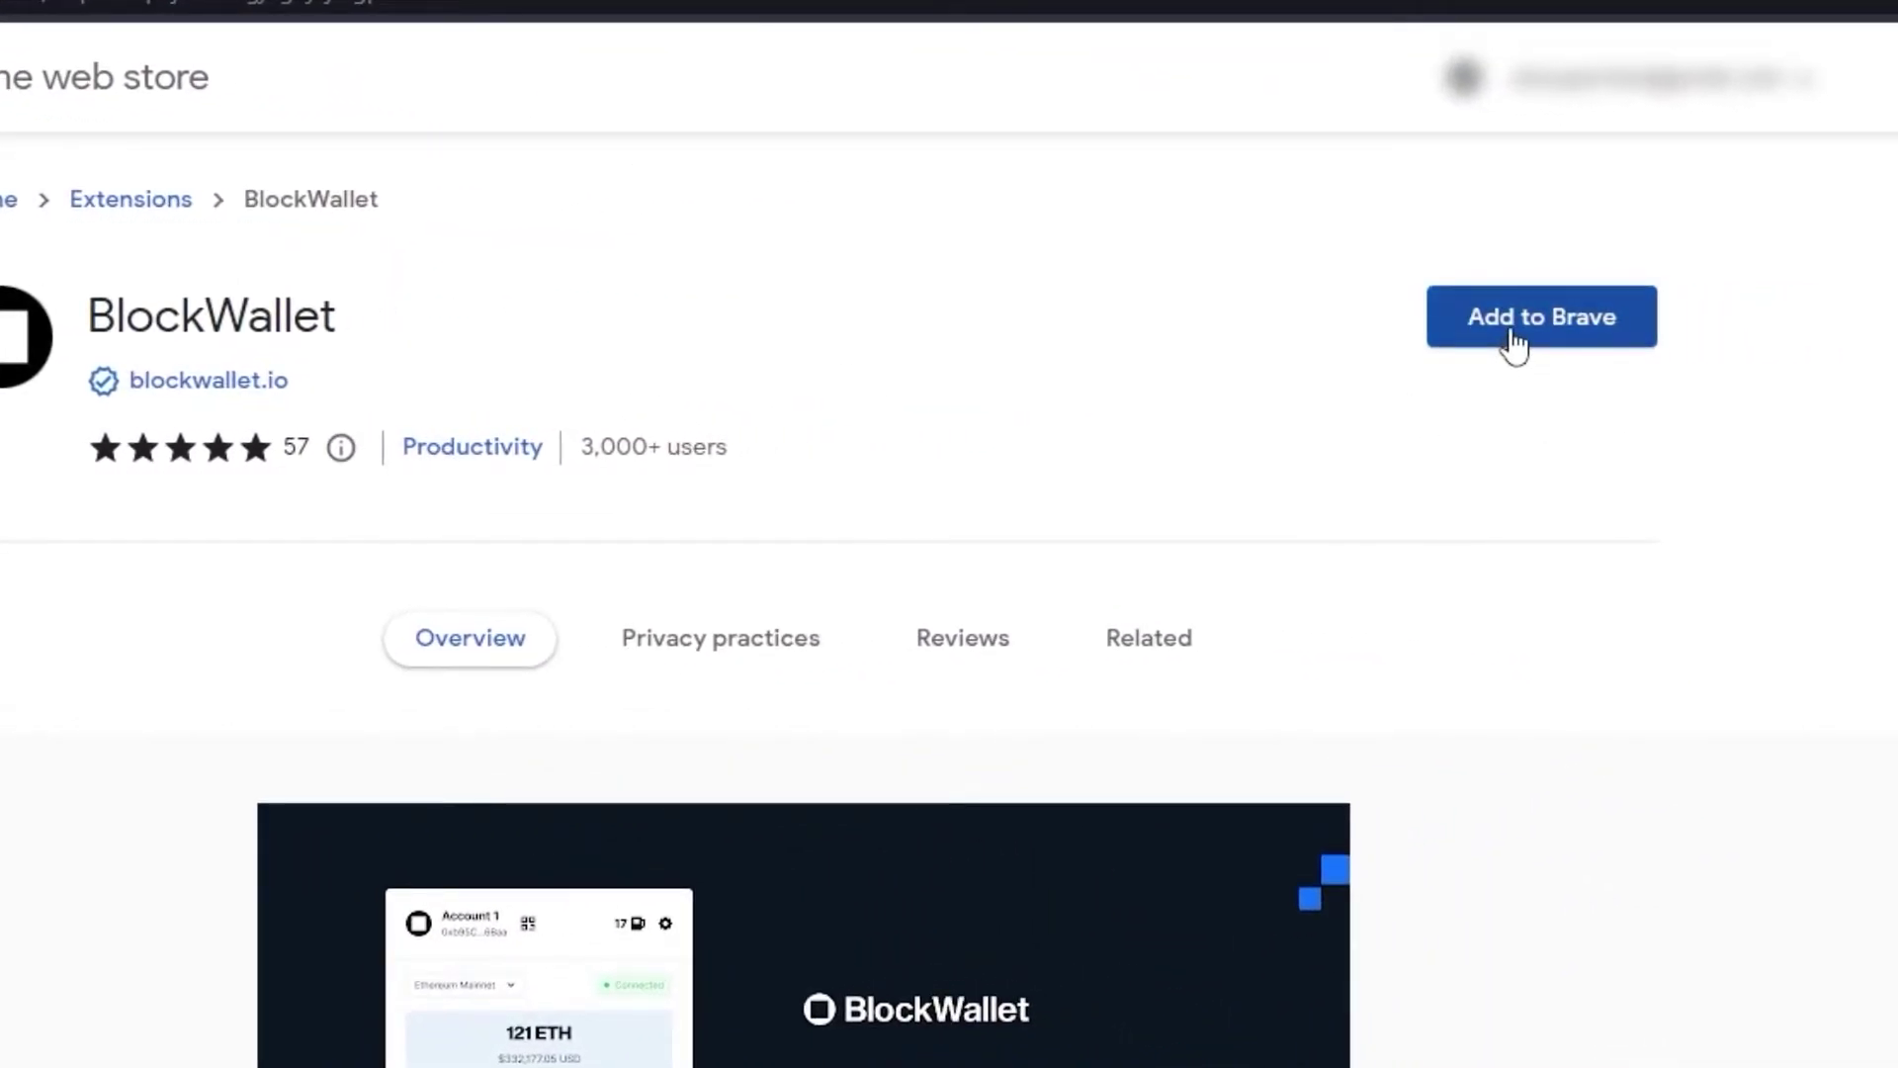
{"action": "left_click", "coordinate": [1513, 338]}
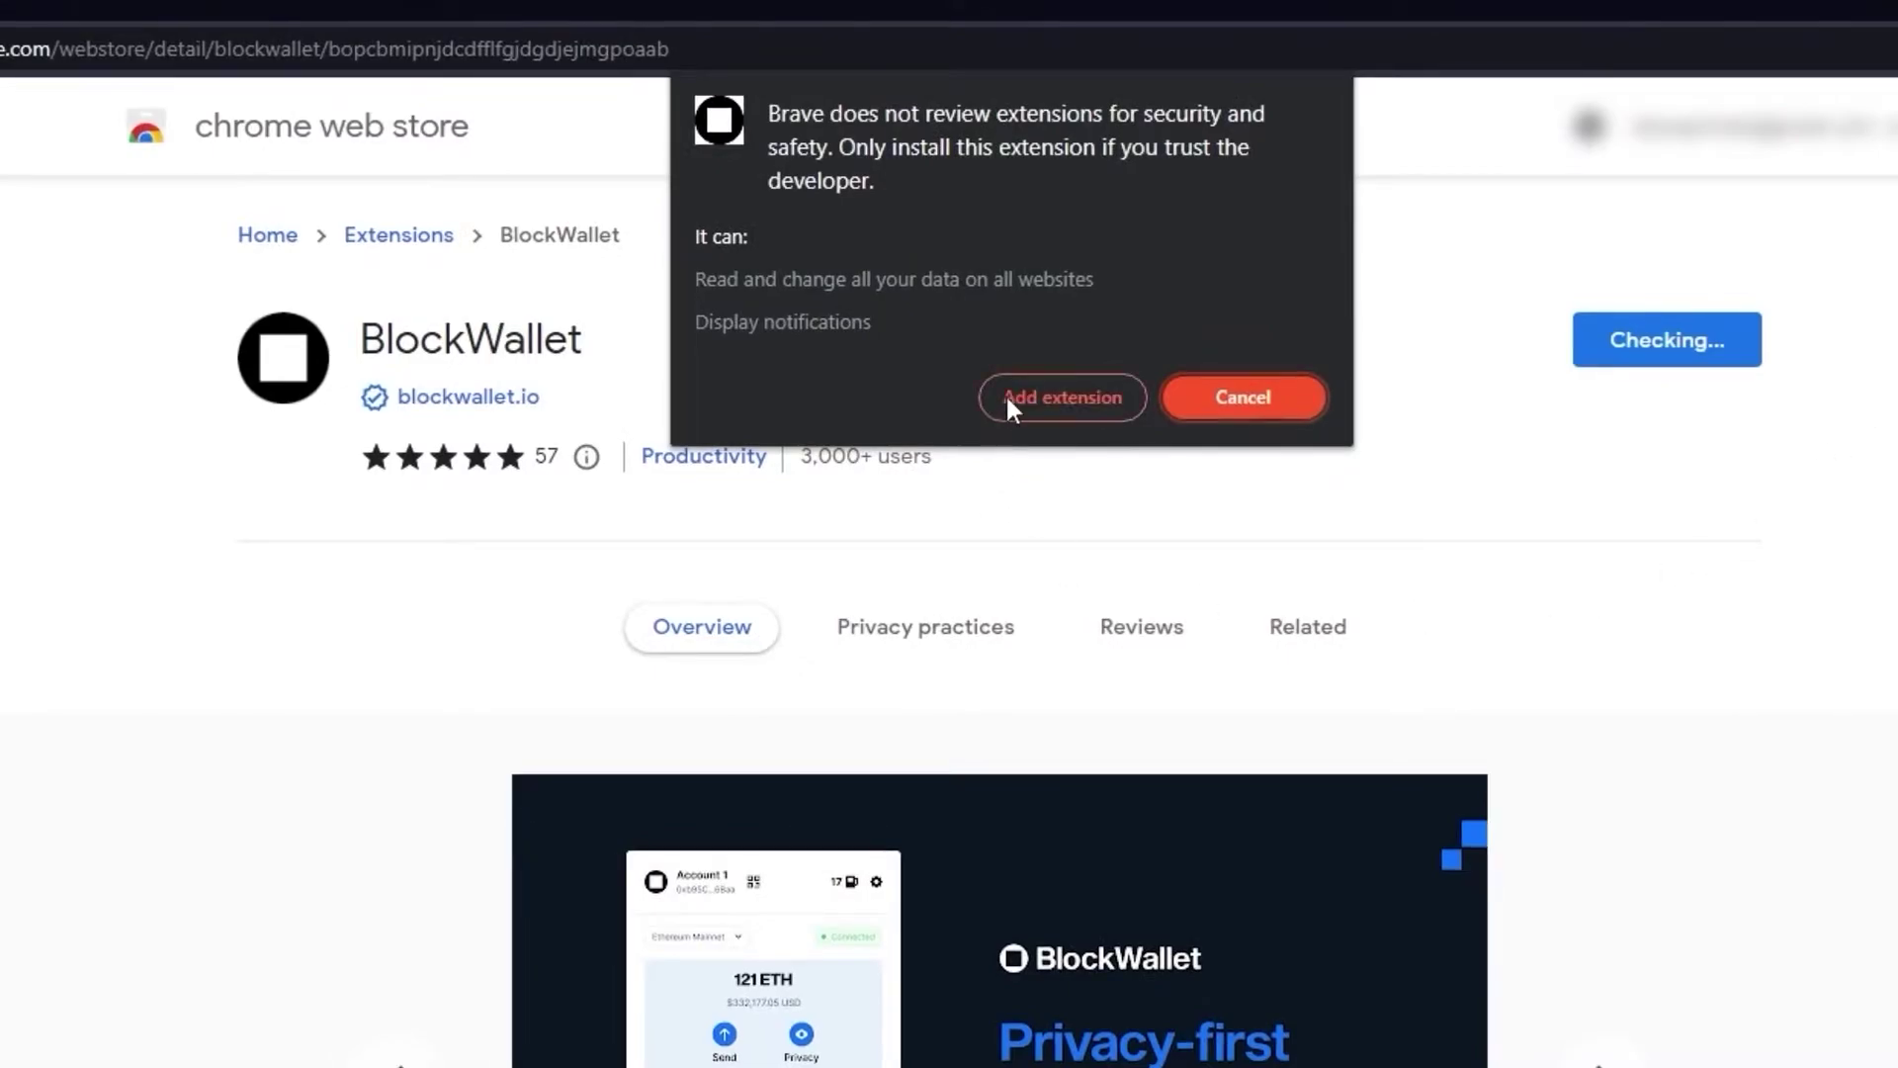
{"action": "left_click", "coordinate": [1008, 399]}
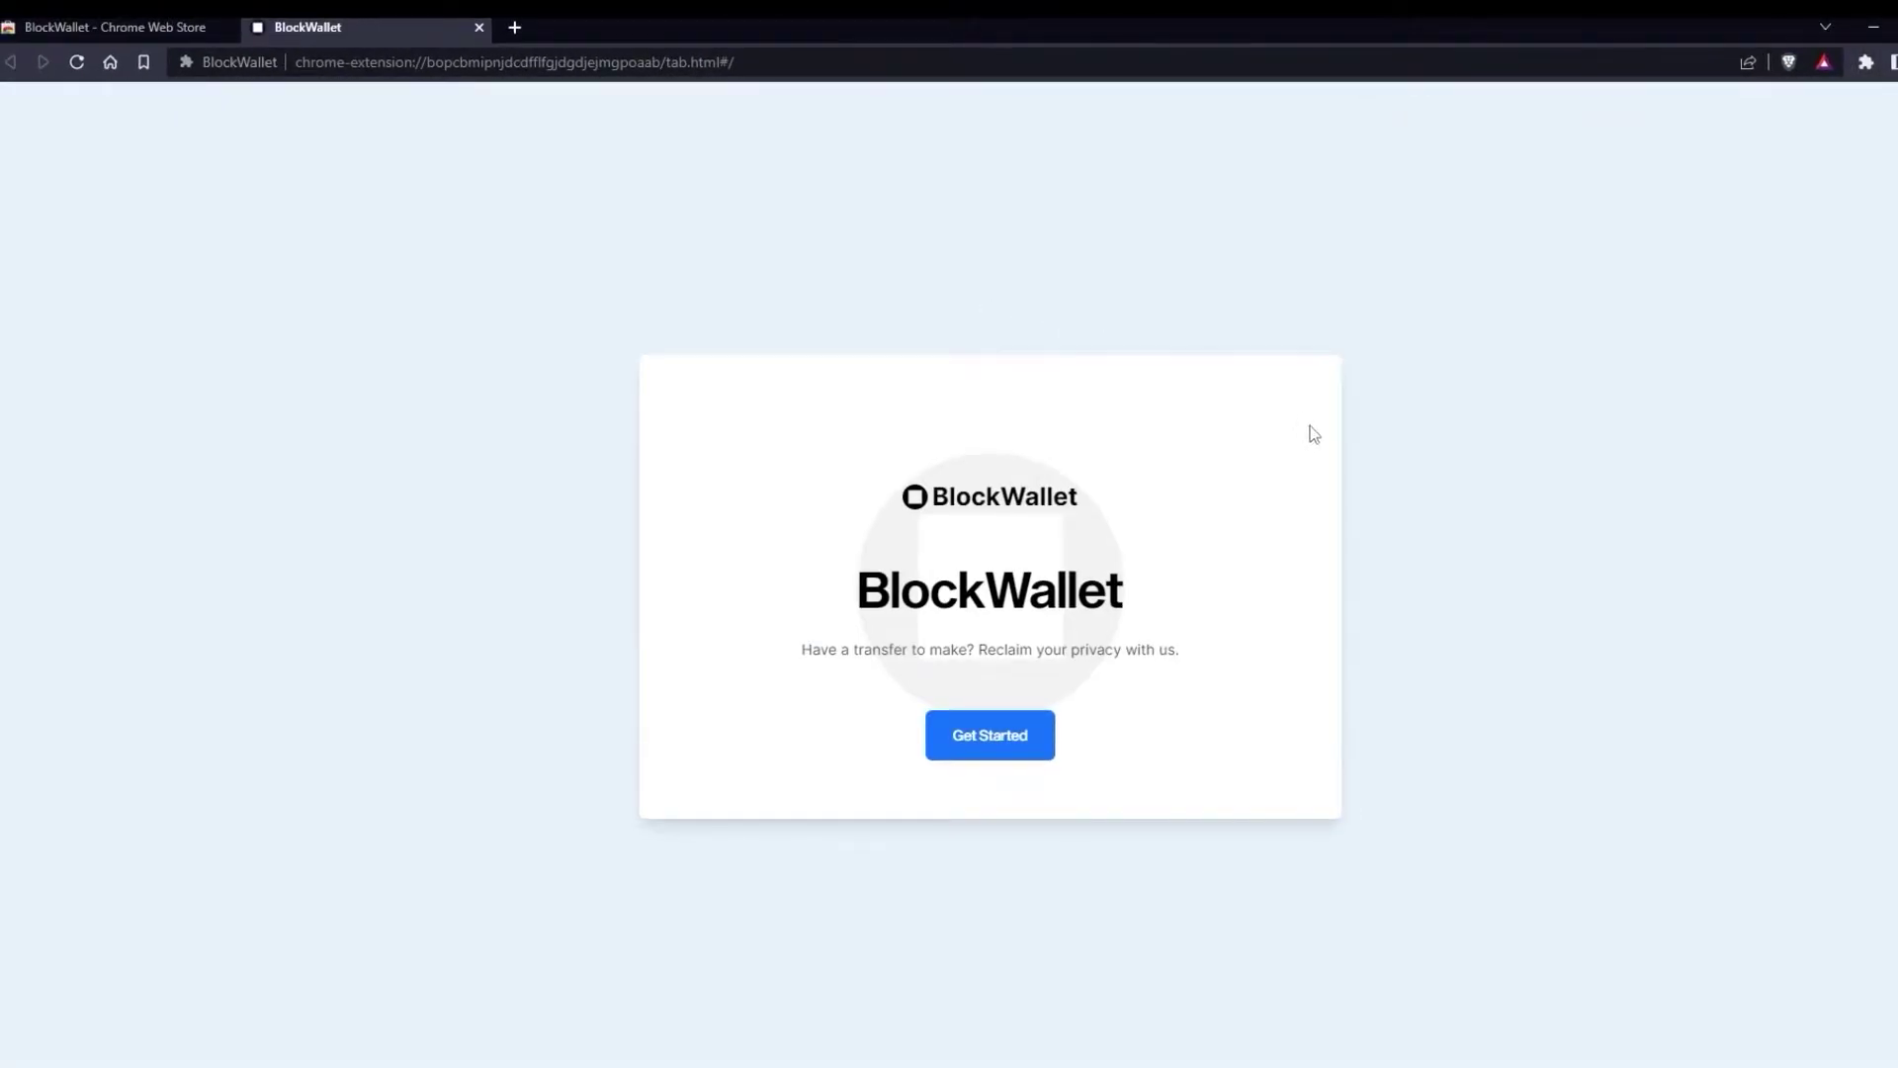
- Create a new wallet with a pasted password, accepting the terms of use
{"action": "left_click", "coordinate": [979, 756]}
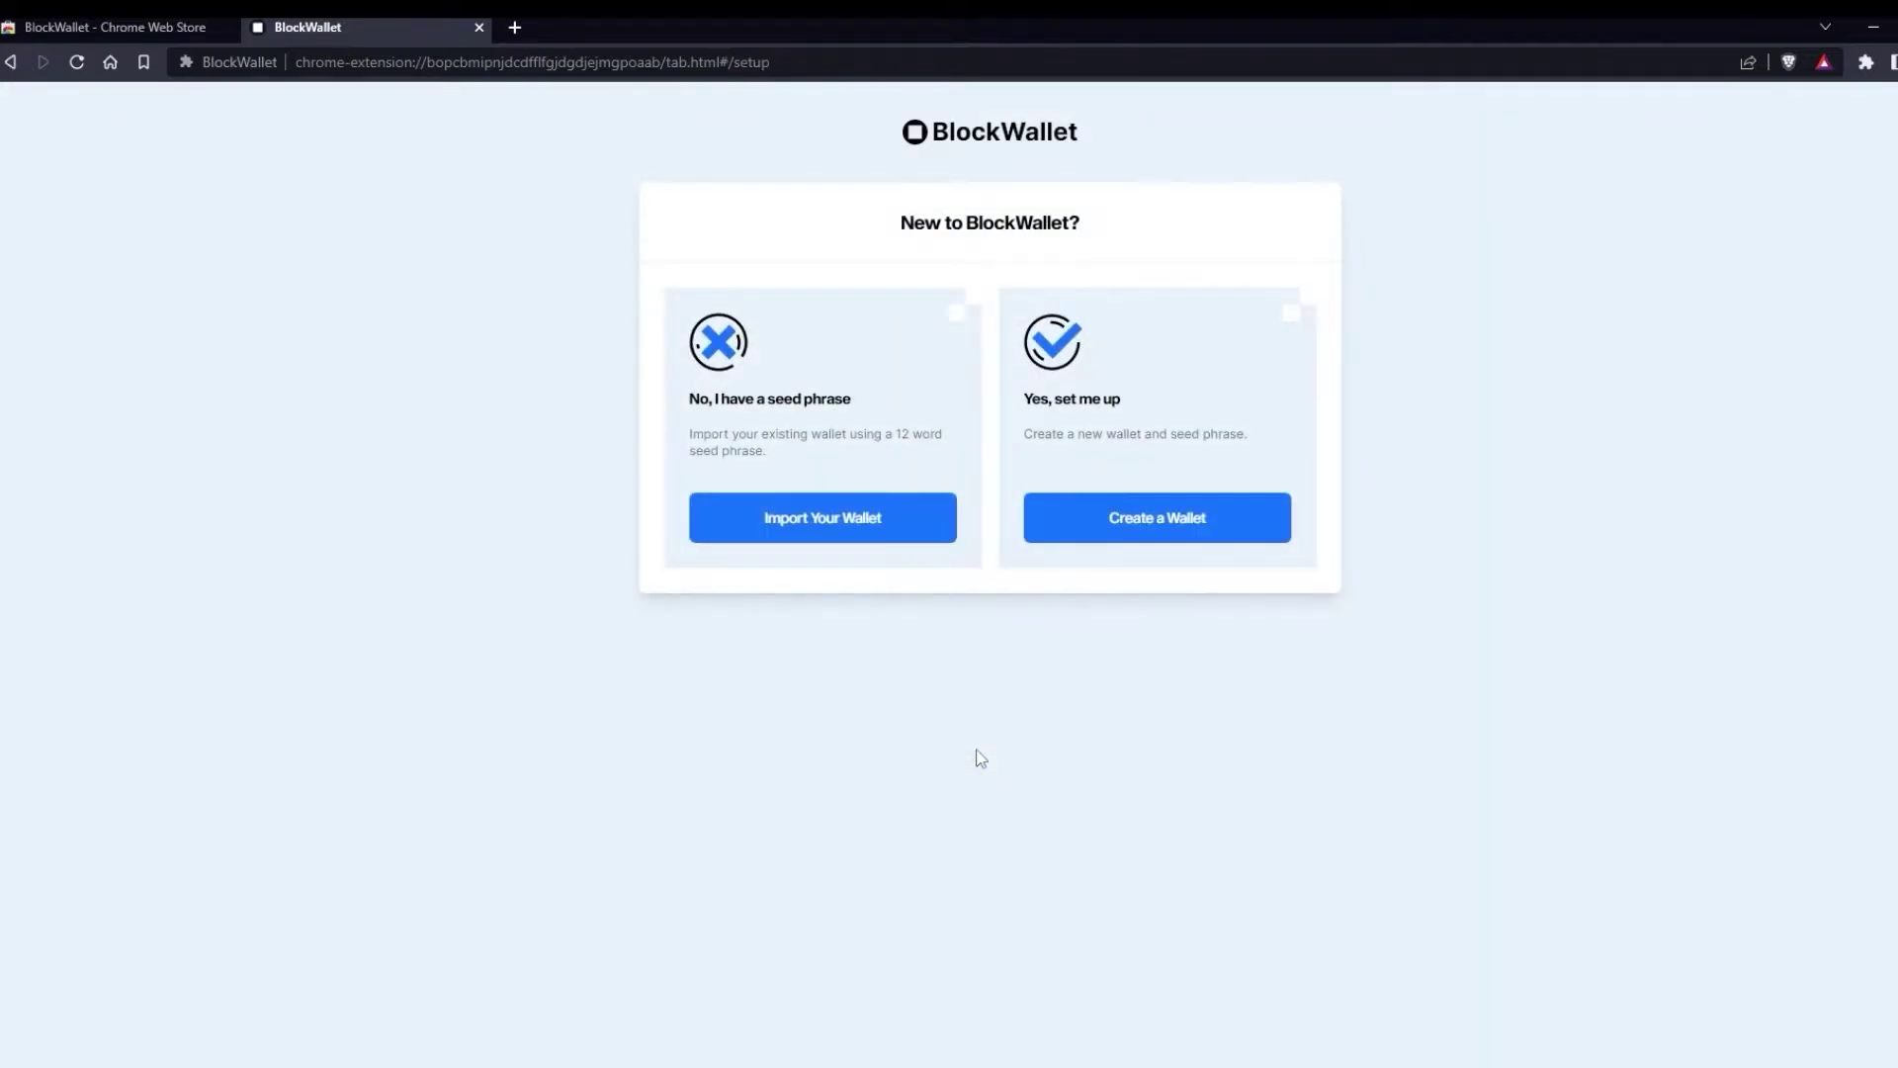
{"action": "left_click", "coordinate": [1048, 519]}
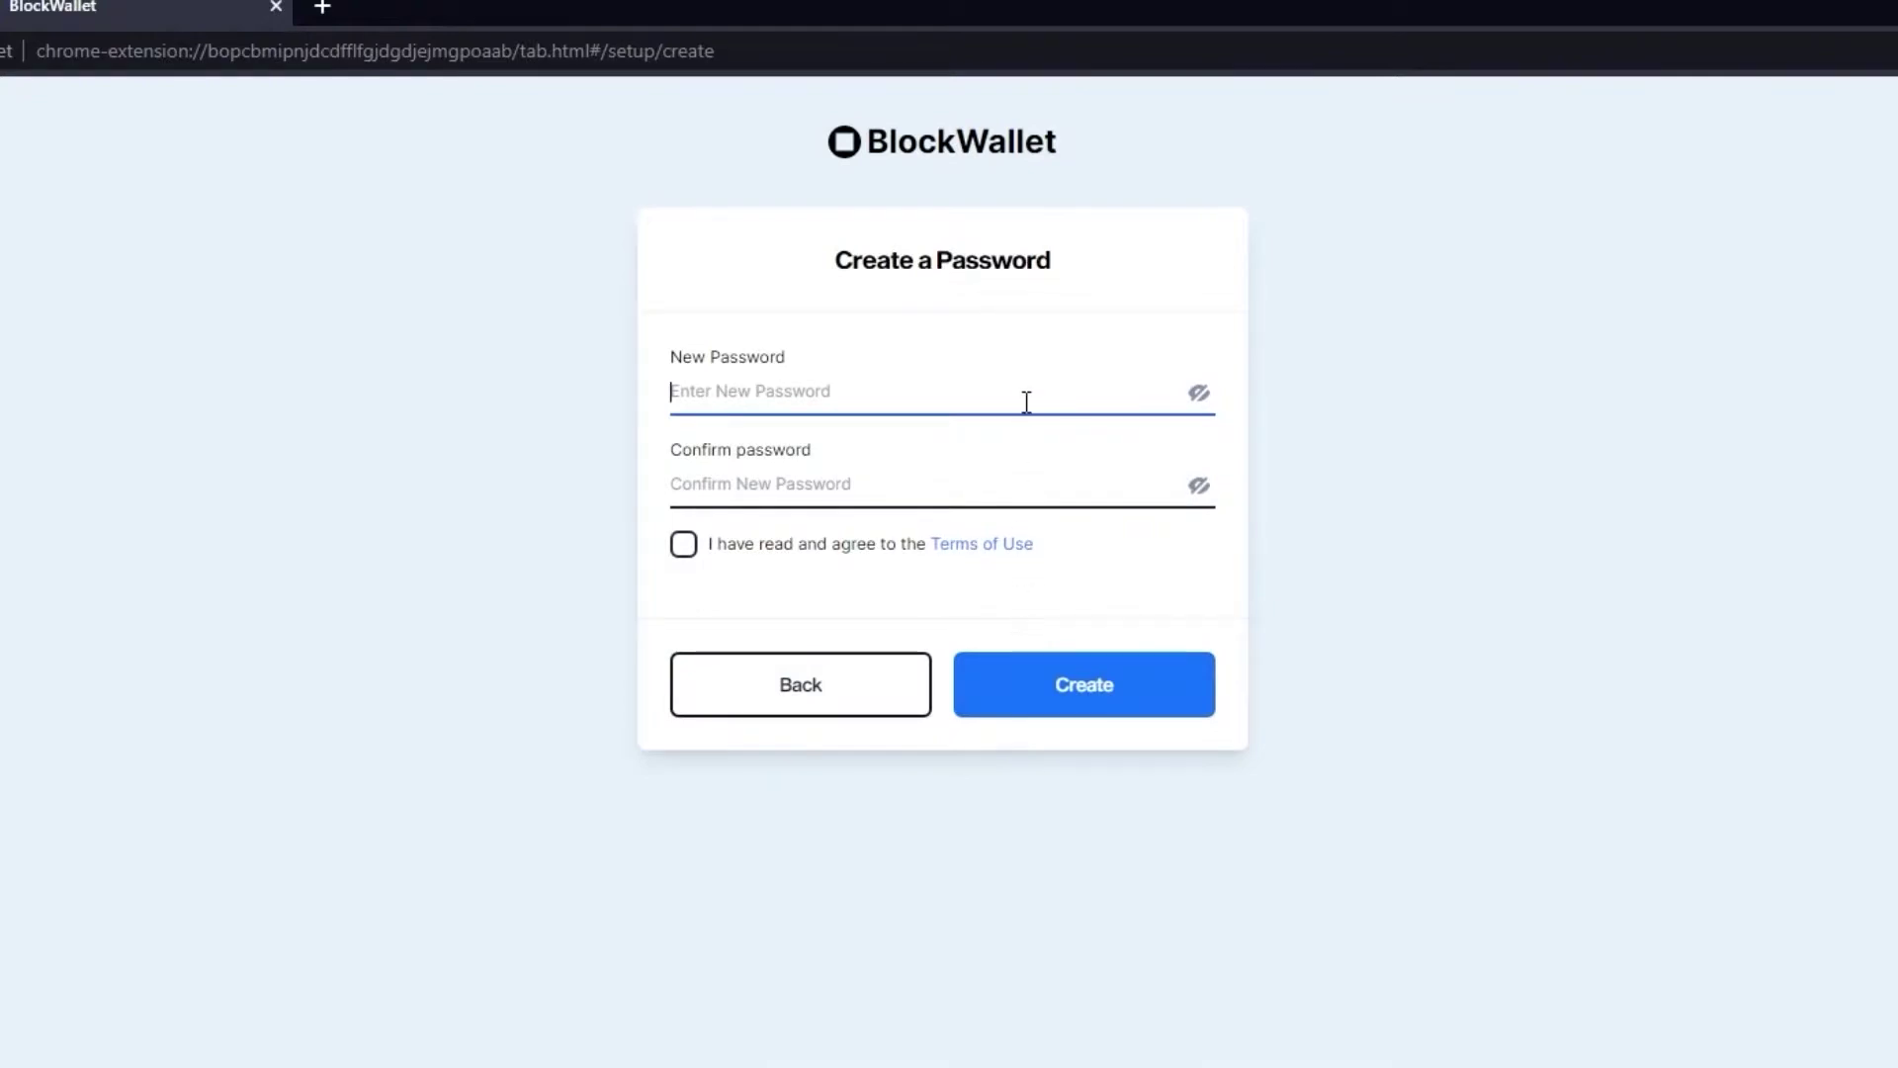
{"action": "key", "text": "ctrl+v"}
{"action": "key", "text": "Tab"}
{"action": "key", "text": "ctrl+v"}
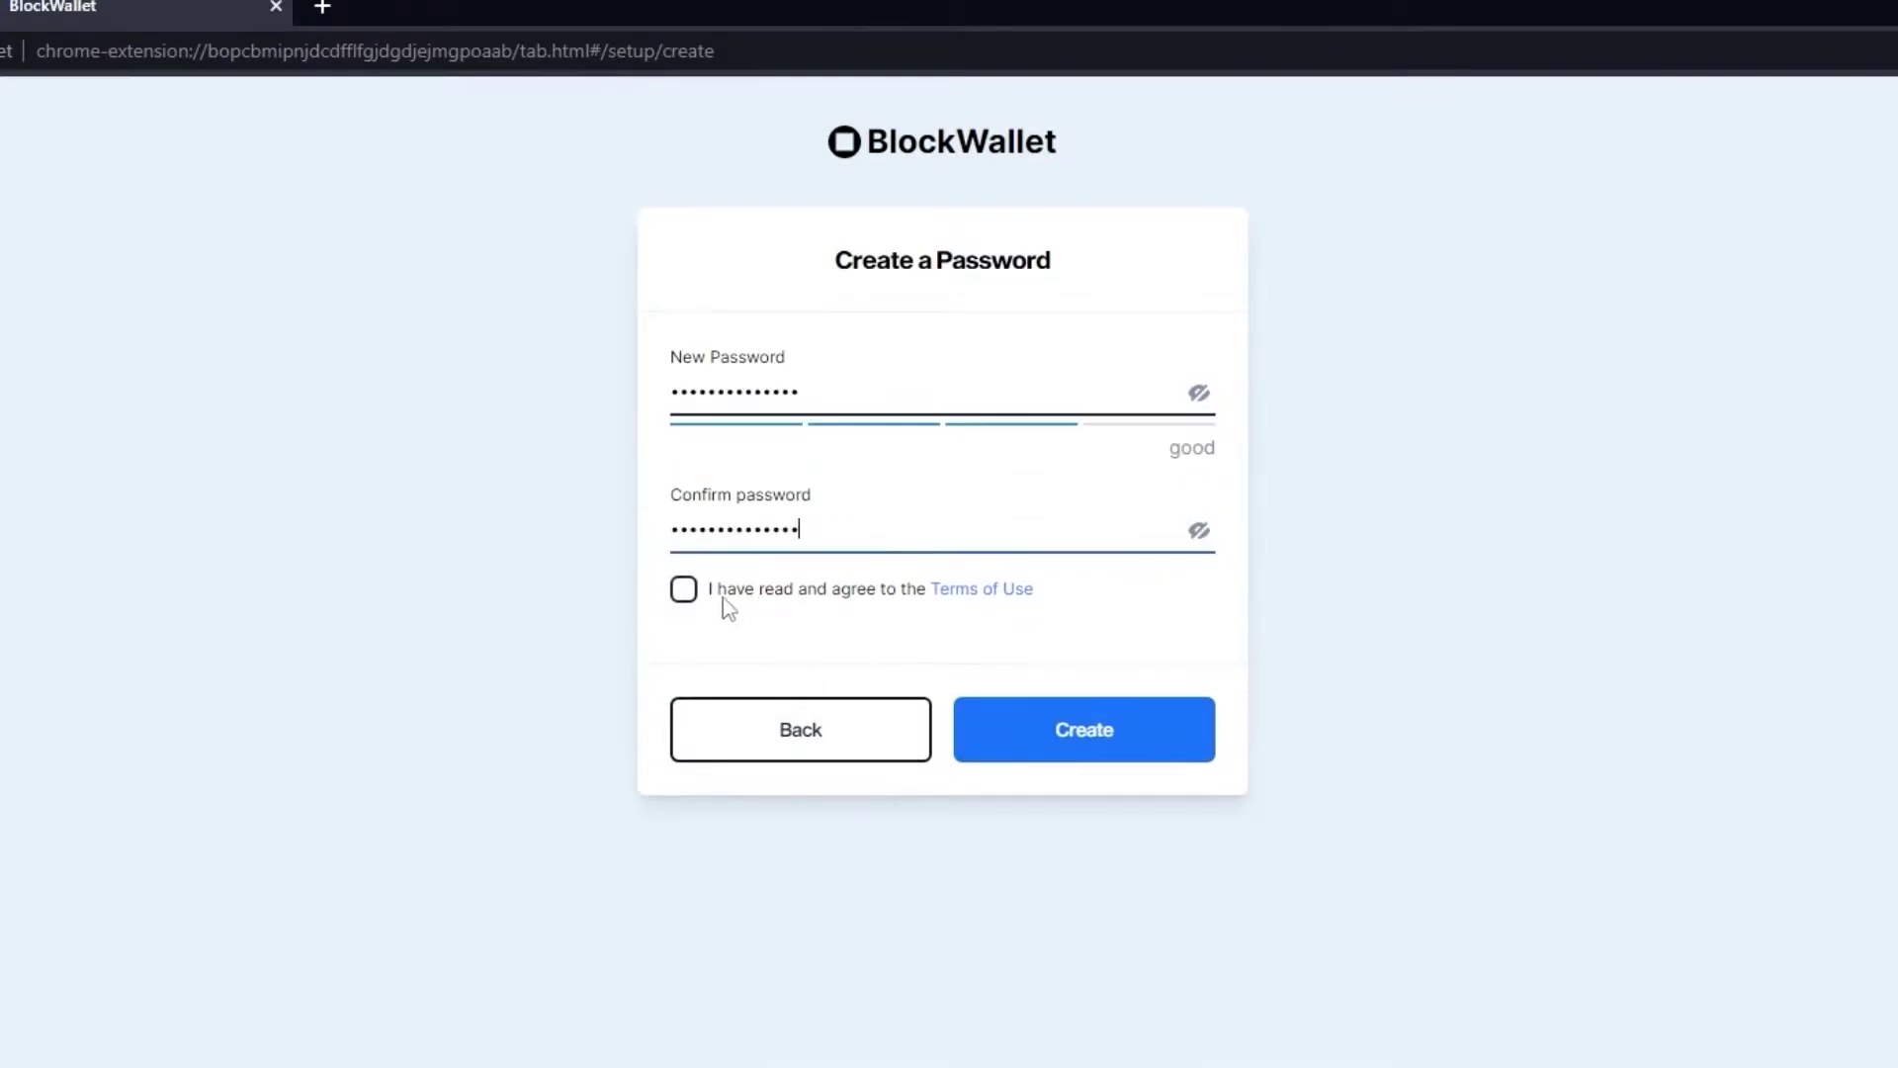
{"action": "left_click", "coordinate": [683, 589]}
{"action": "left_click", "coordinate": [1111, 742]}
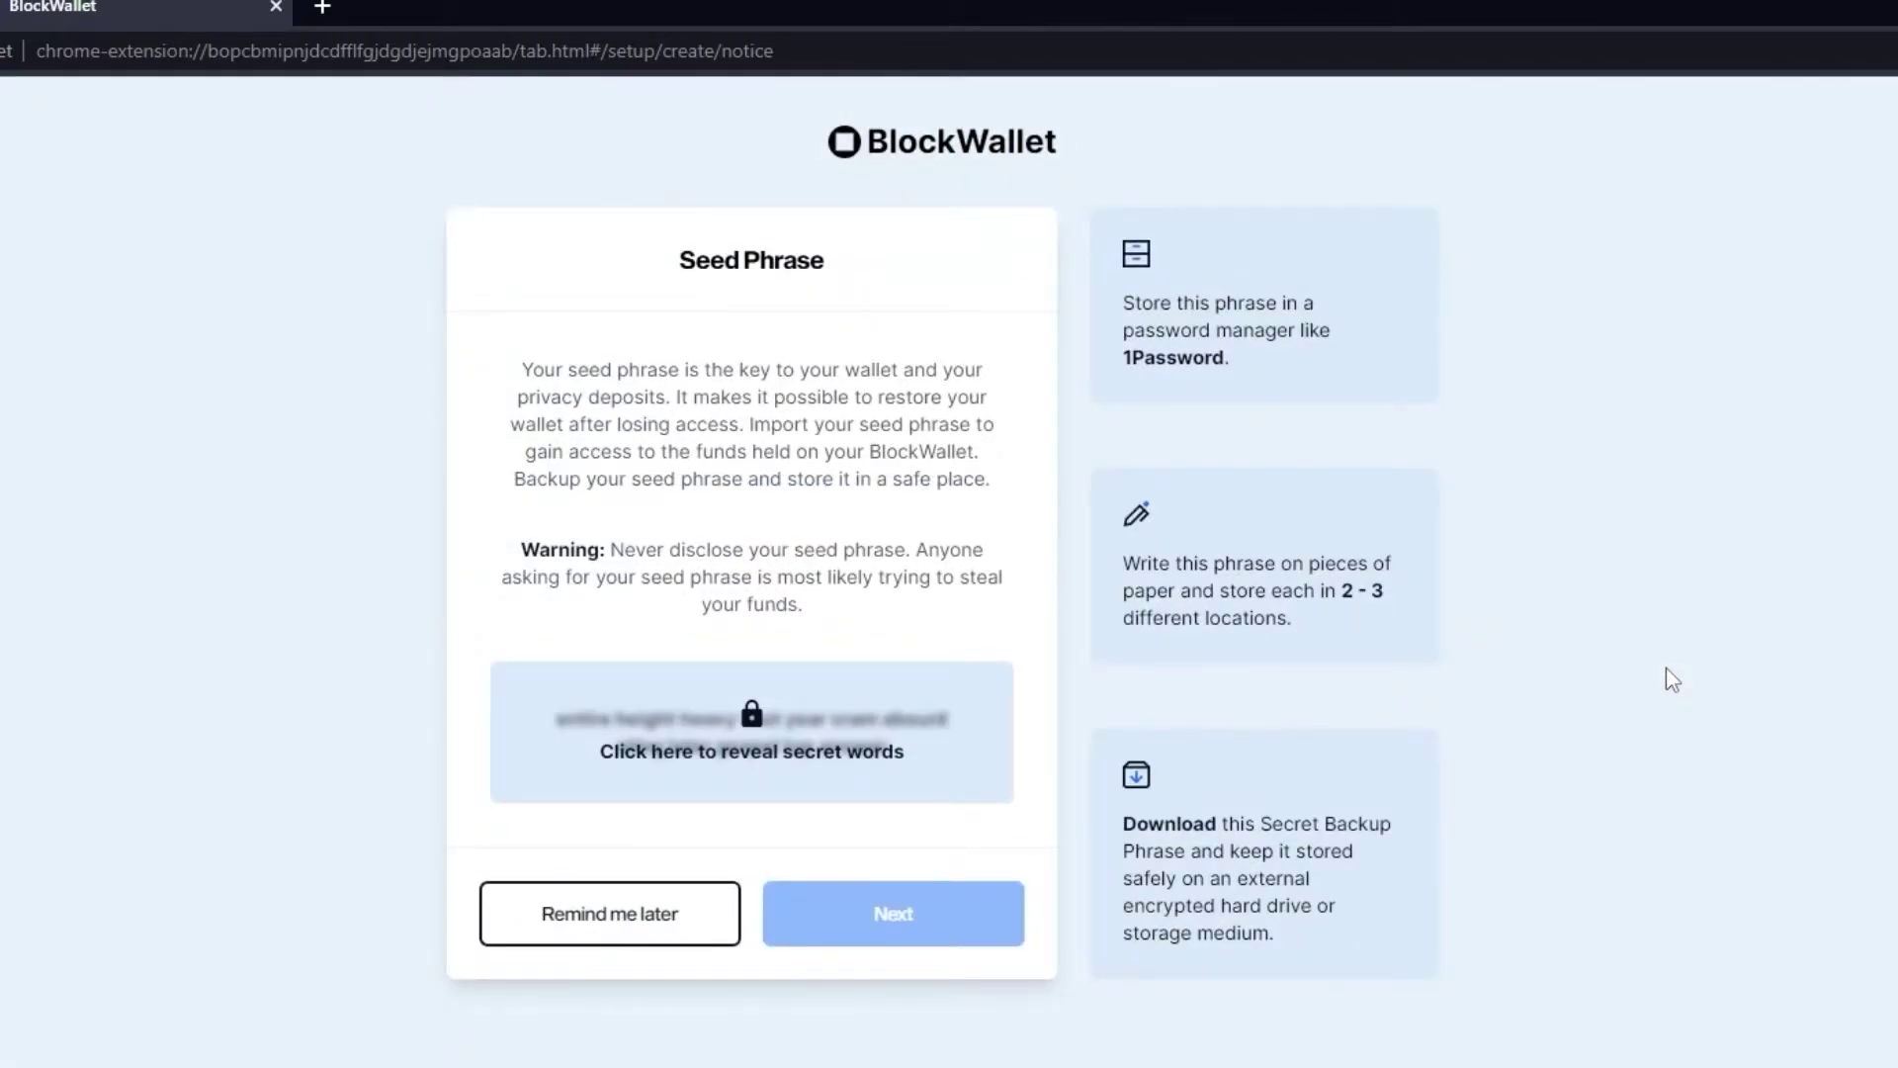
- Reveal the secret seed phrase and confirm its words in order
{"action": "left_click", "coordinate": [959, 743]}
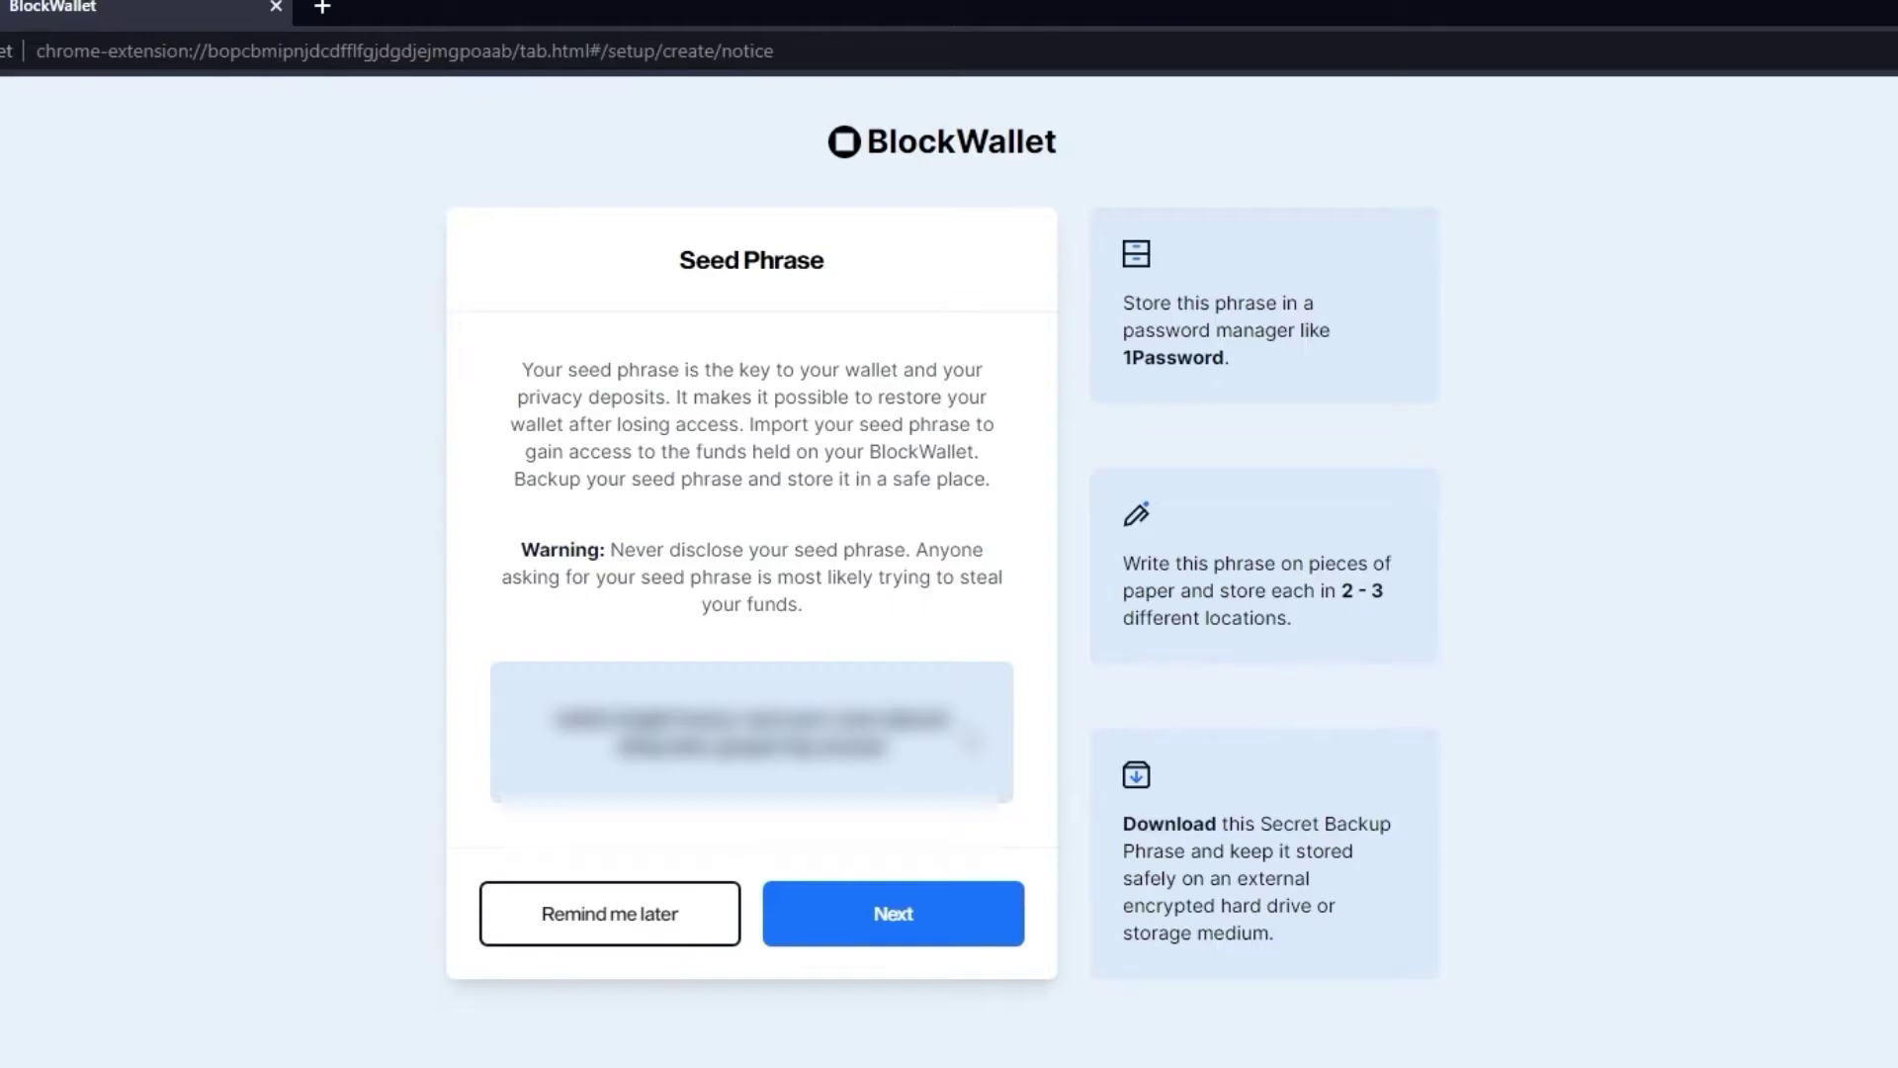
{"action": "left_click", "coordinate": [999, 937]}
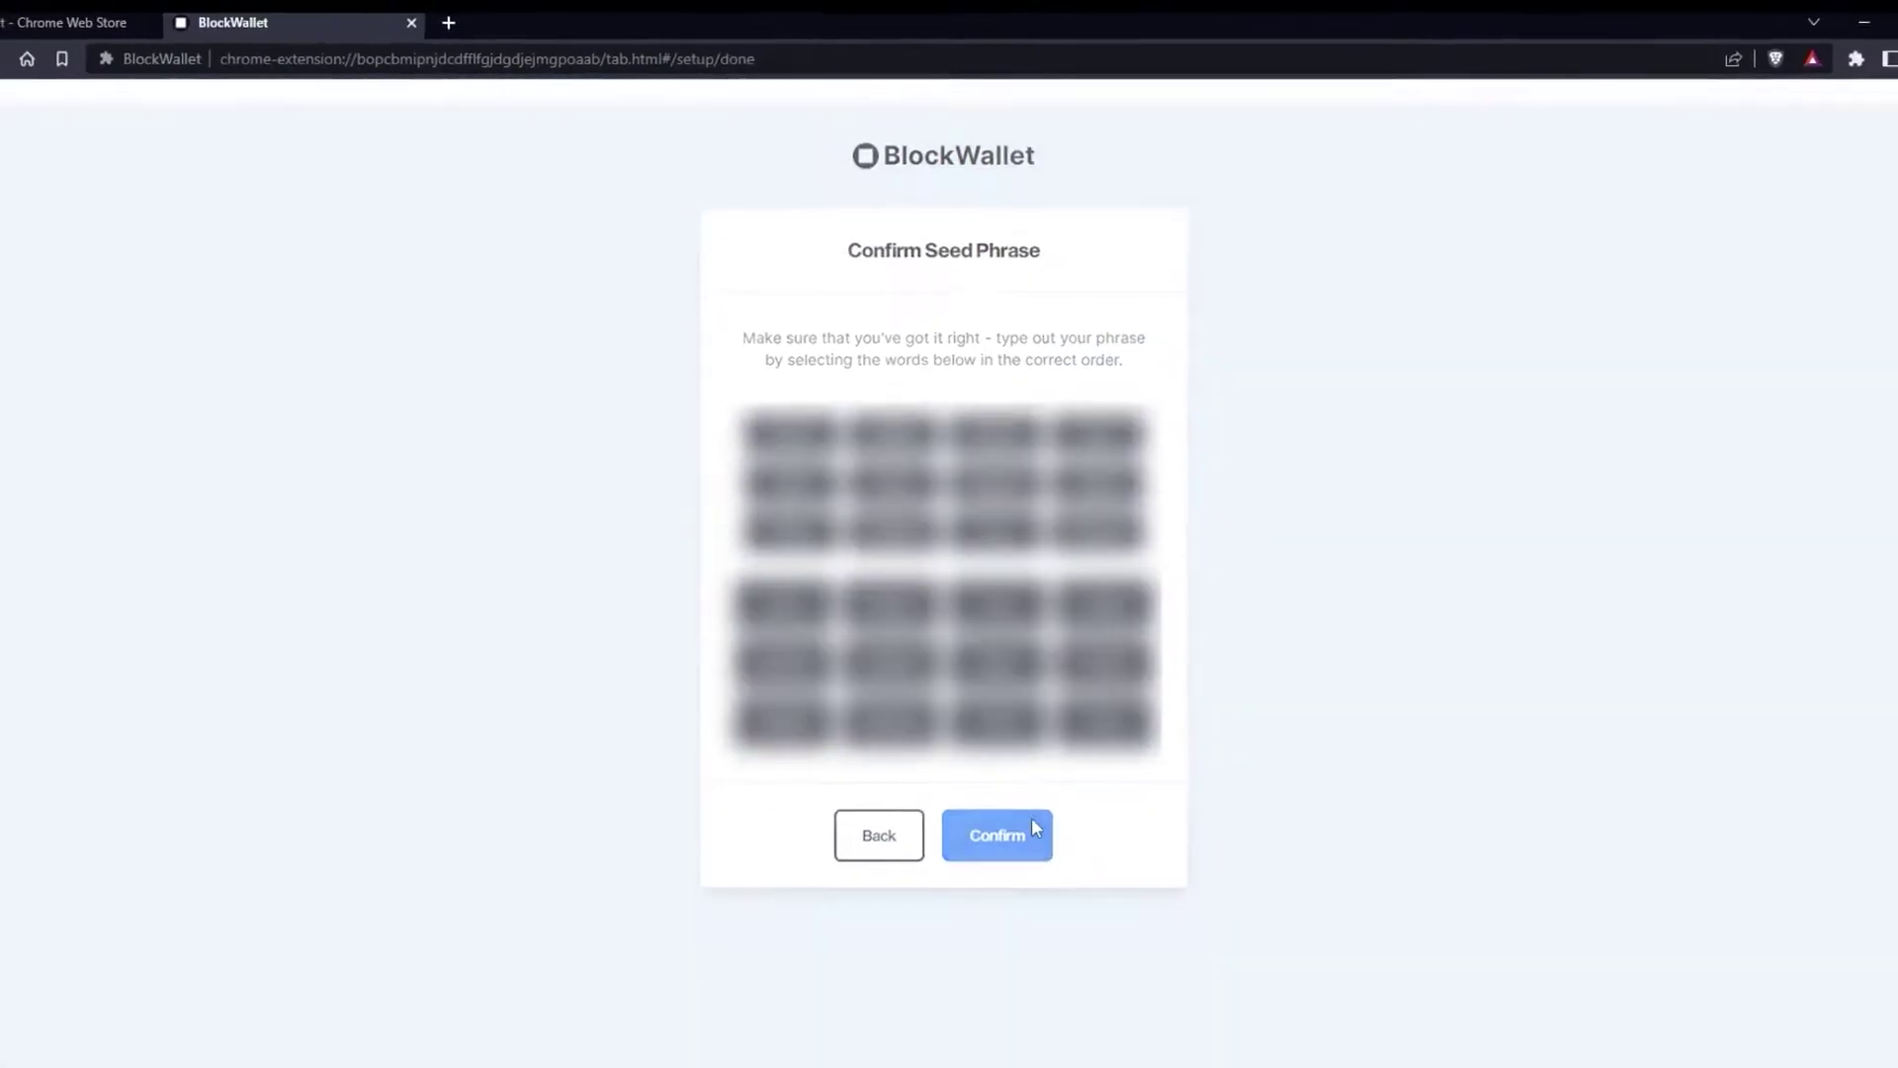
{"action": "left_click", "coordinate": [1058, 993]}
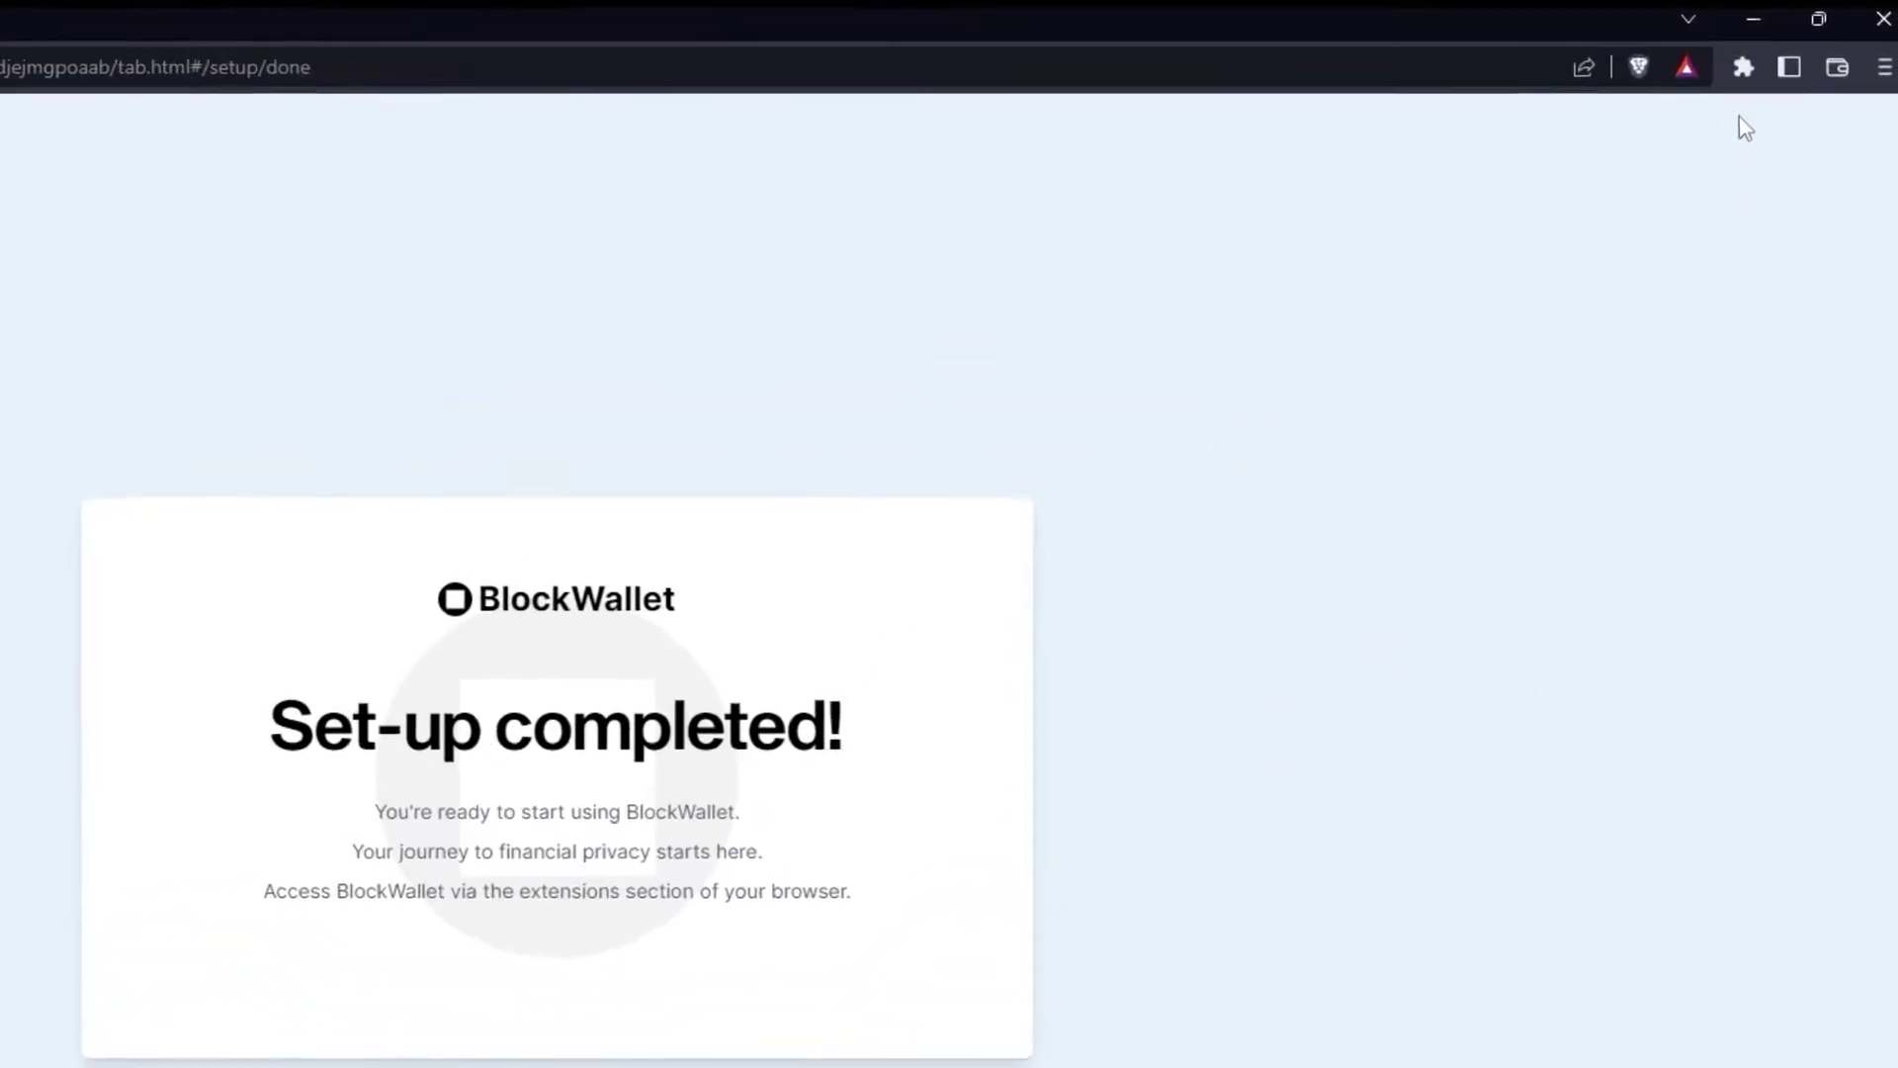
- Pin BlockWallet to the toolbar, finish the welcome screens, and select BNB Chain Mainnet
{"action": "left_click", "coordinate": [1714, 73]}
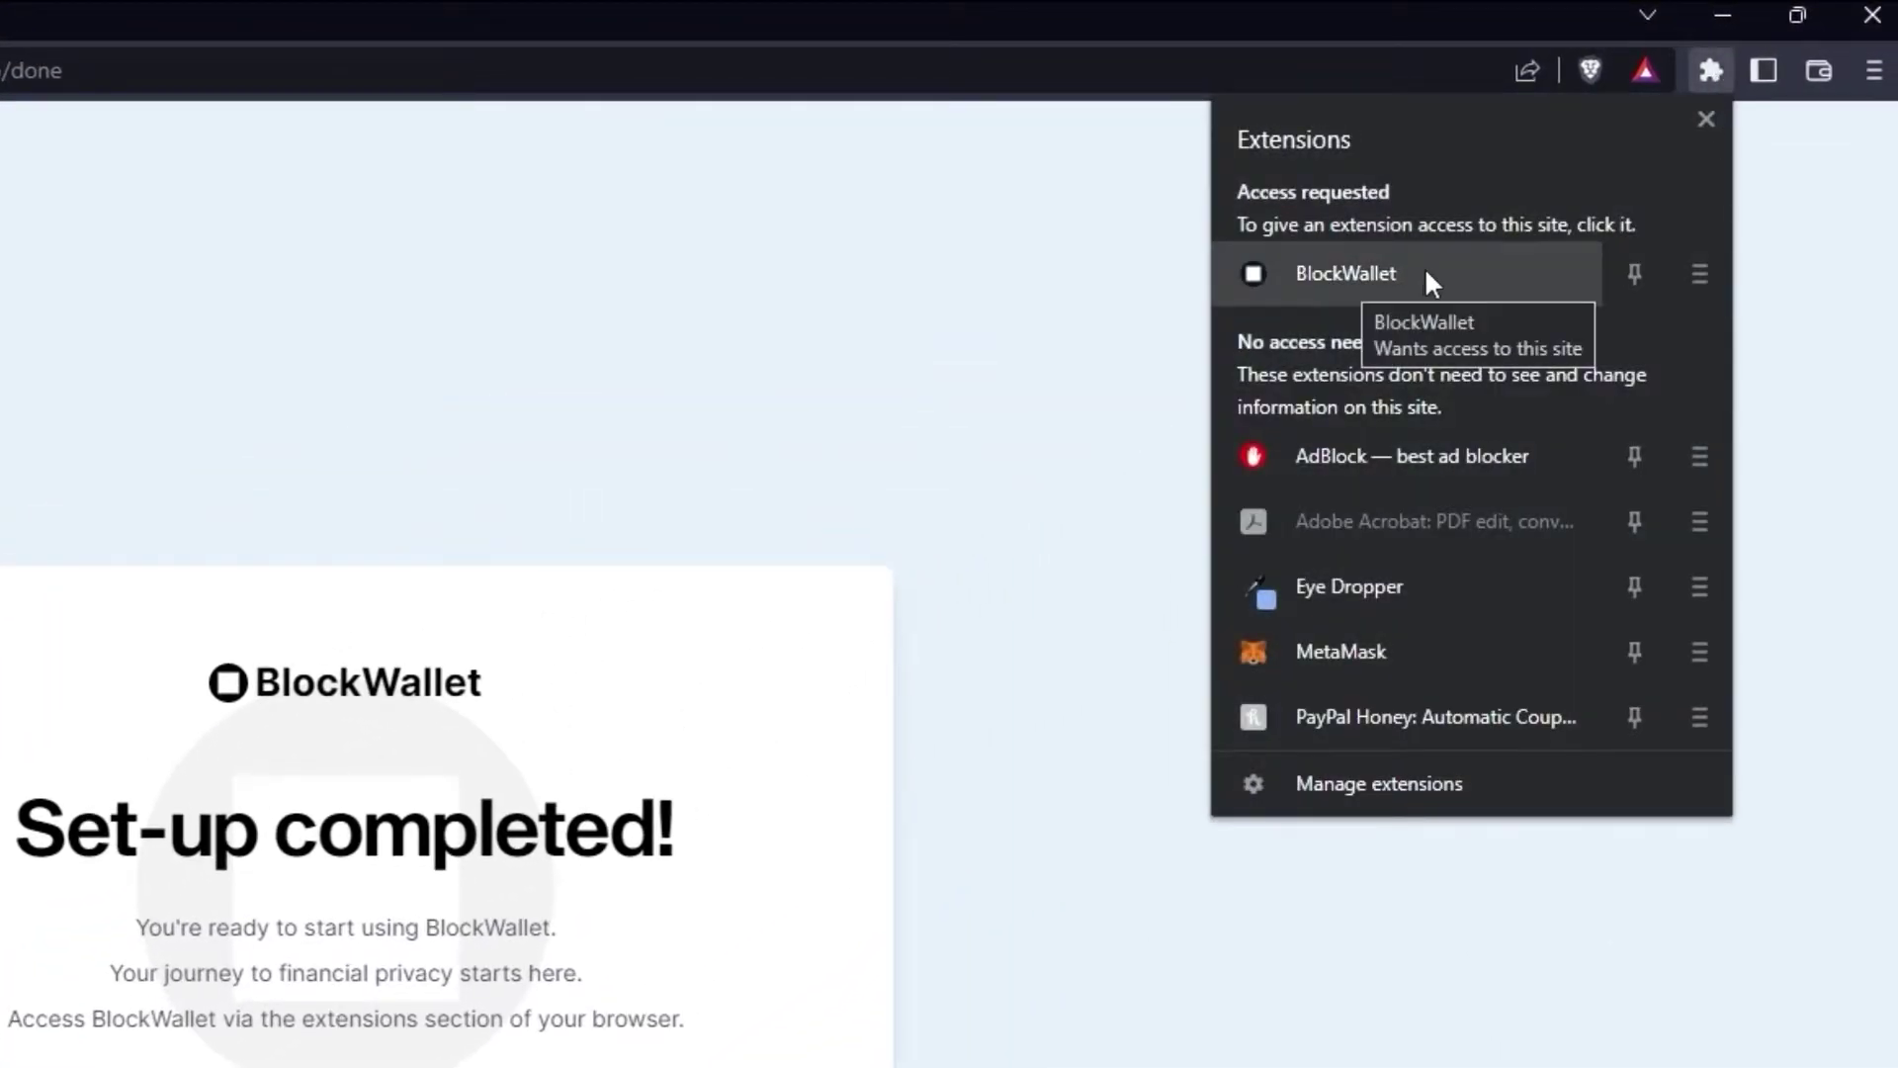
{"action": "left_click", "coordinate": [1636, 273]}
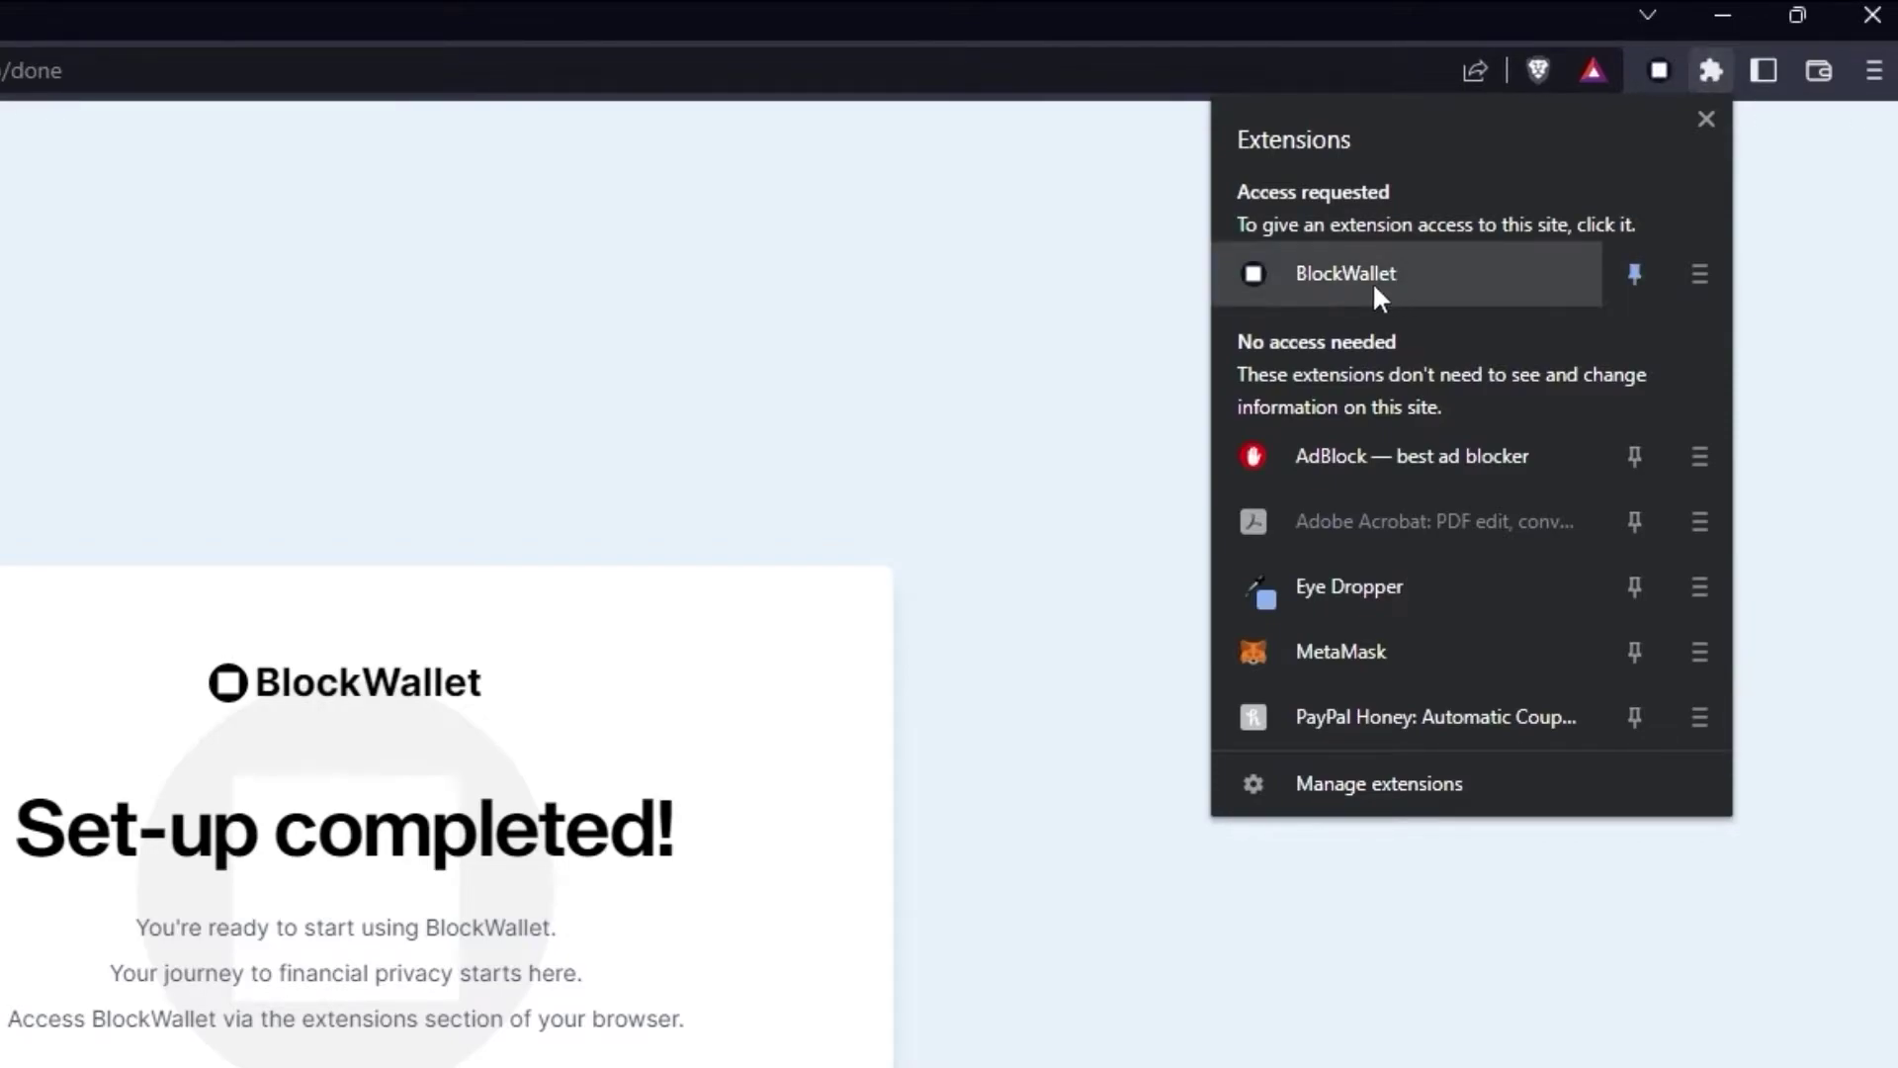
{"action": "left_click", "coordinate": [1316, 276]}
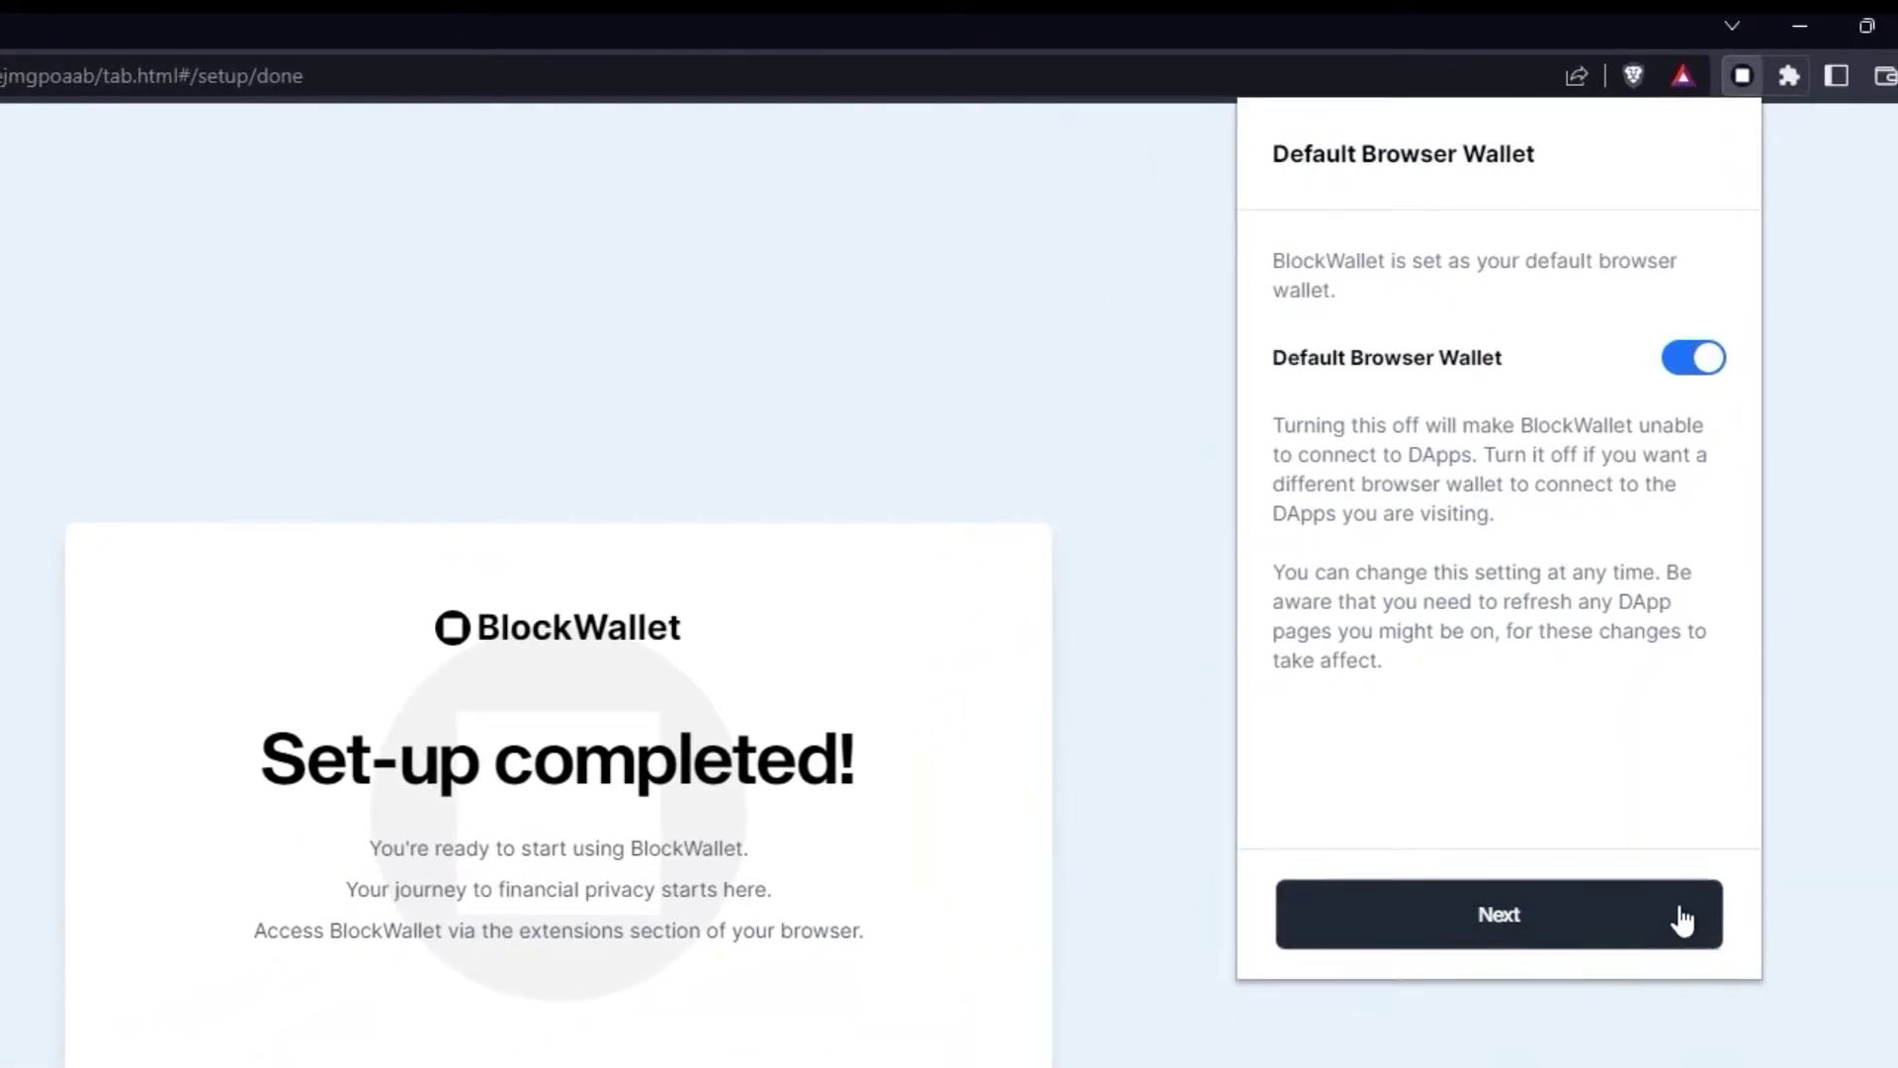
{"action": "left_click", "coordinate": [1682, 916]}
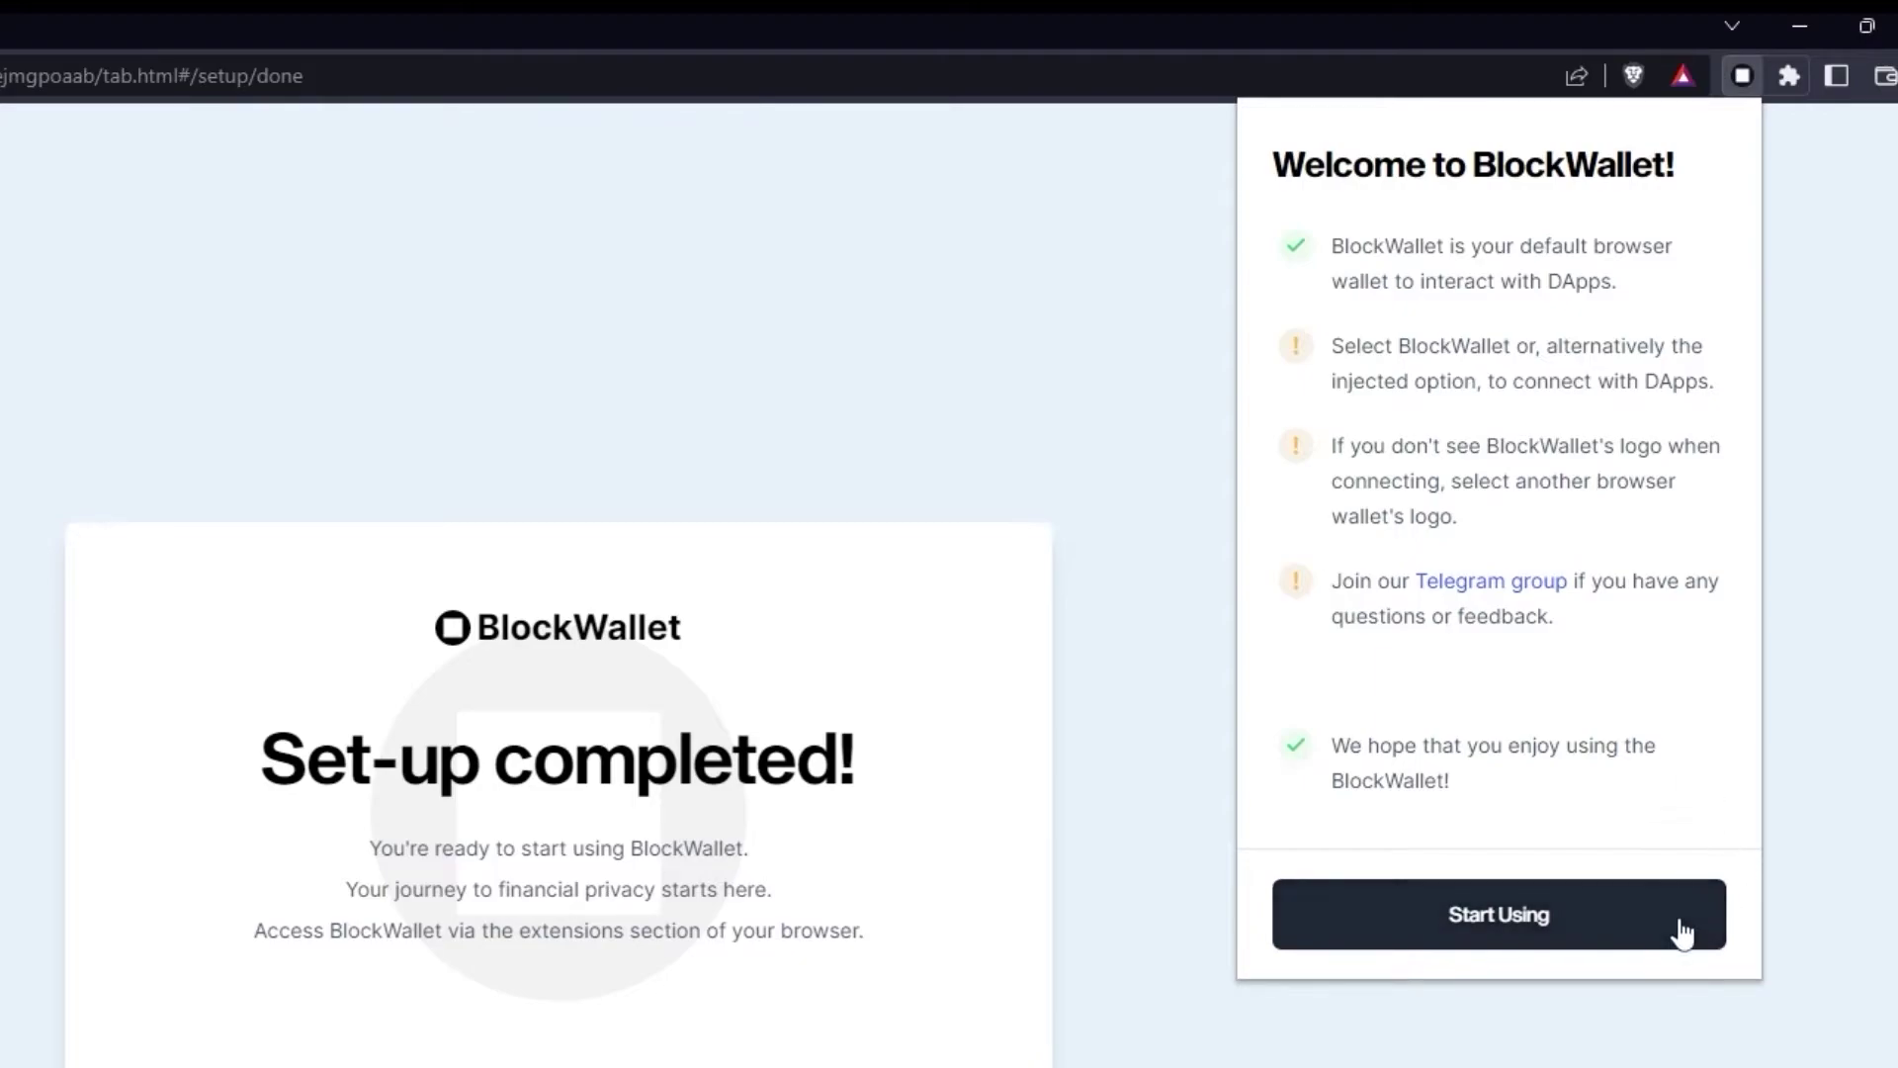
{"action": "left_click", "coordinate": [1682, 931]}
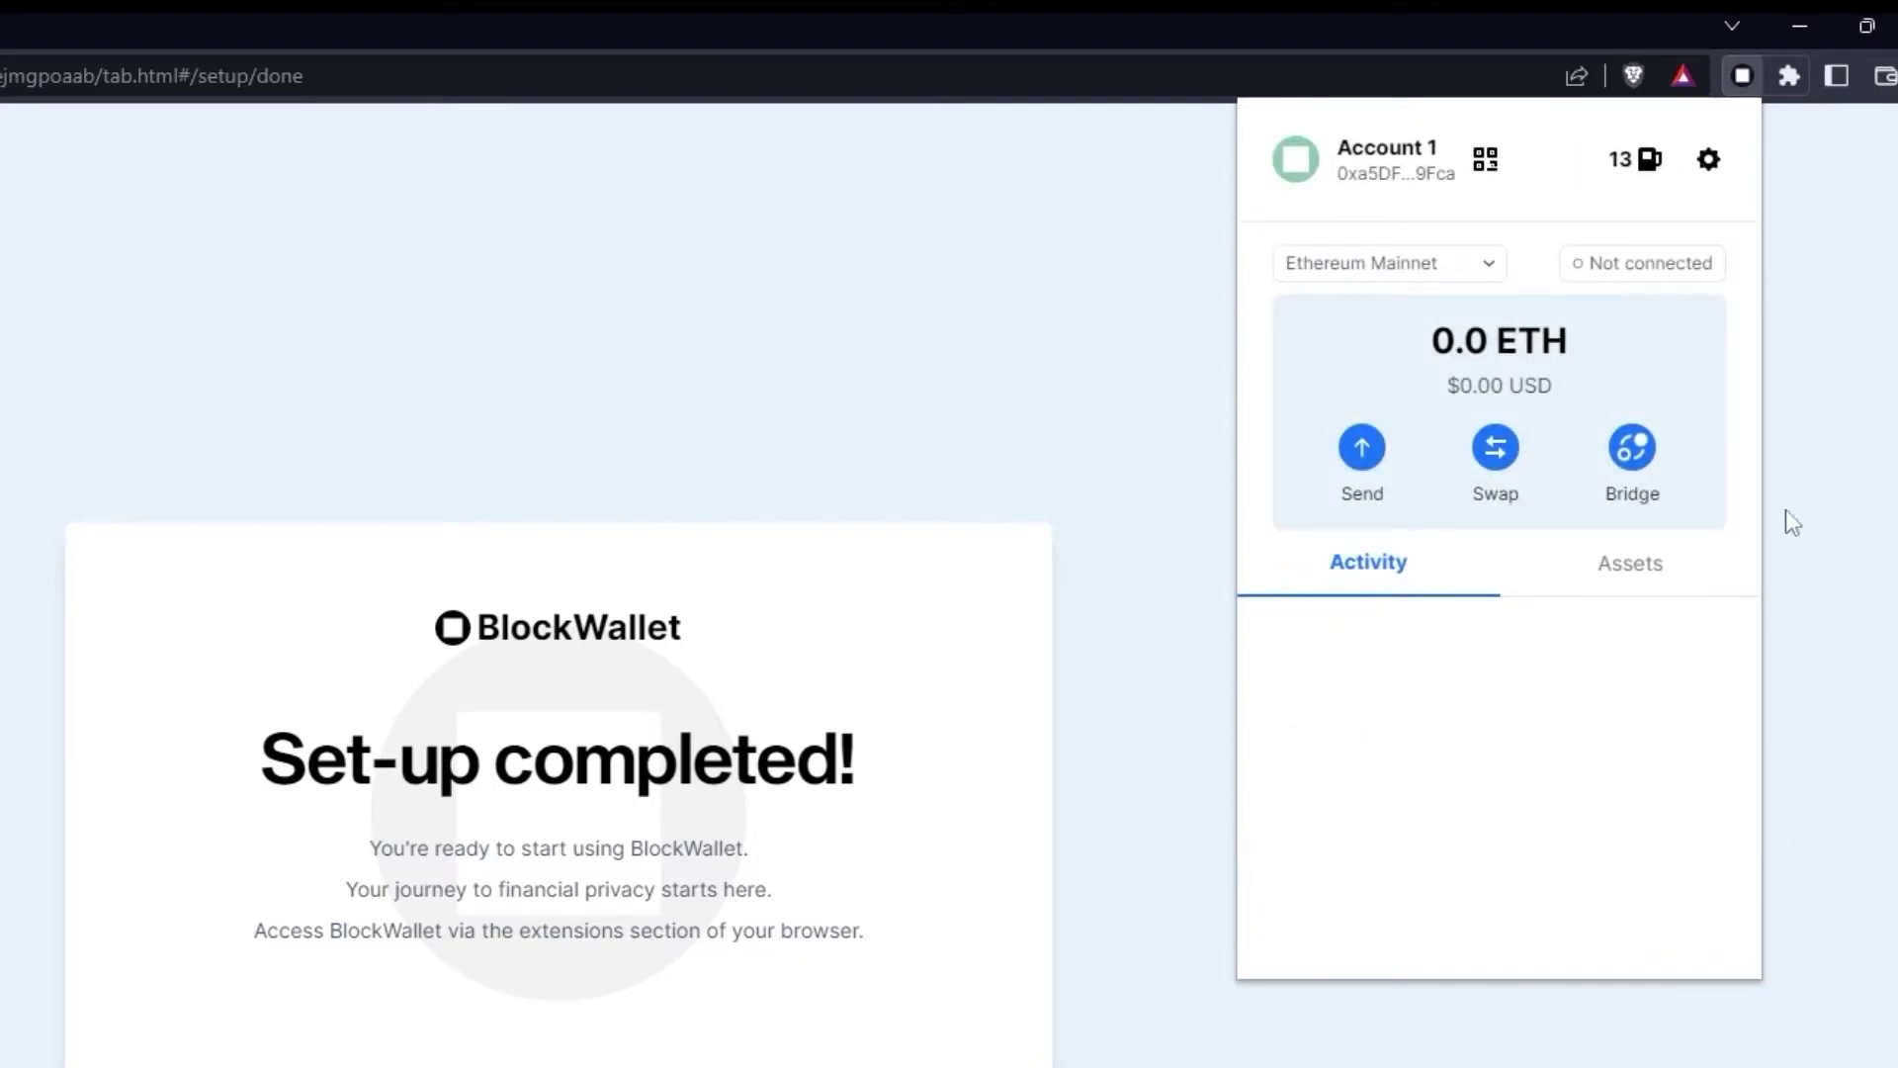
{"action": "left_click", "coordinate": [1477, 263]}
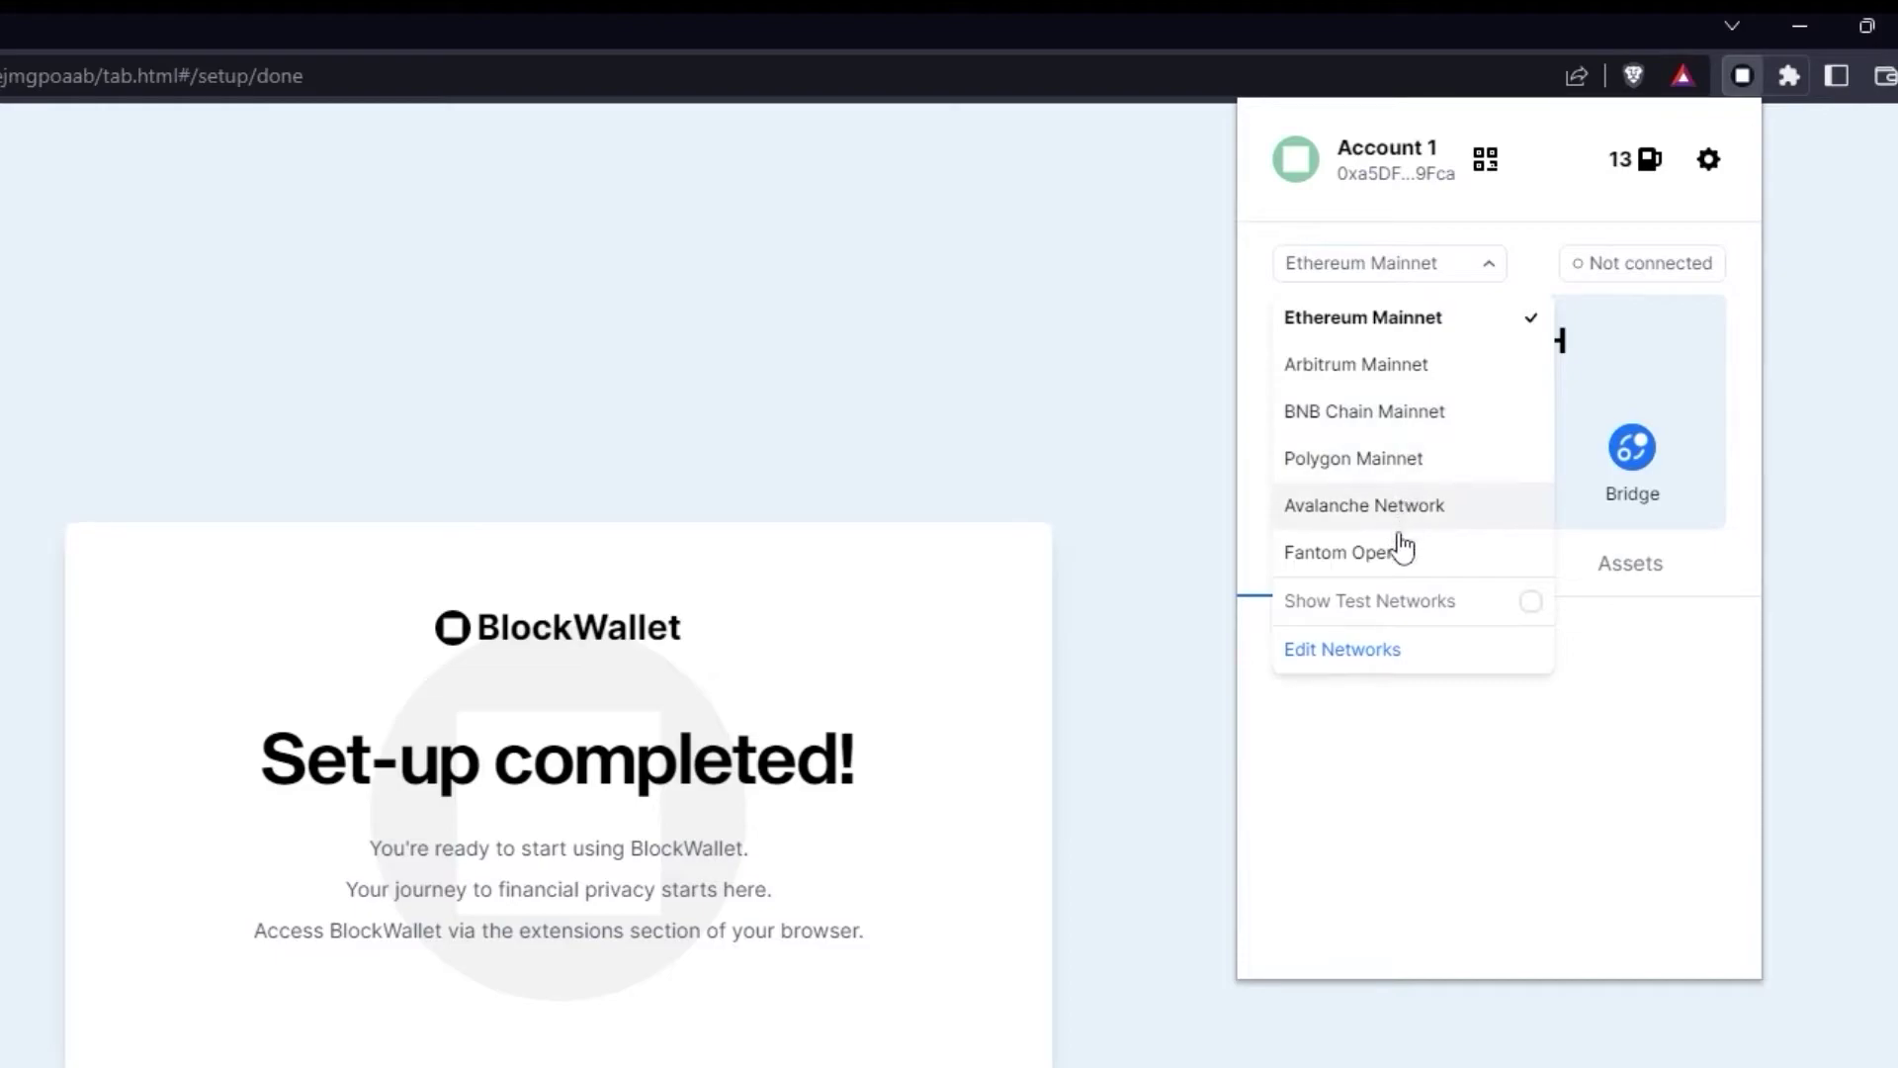
{"action": "left_click", "coordinate": [1479, 419]}
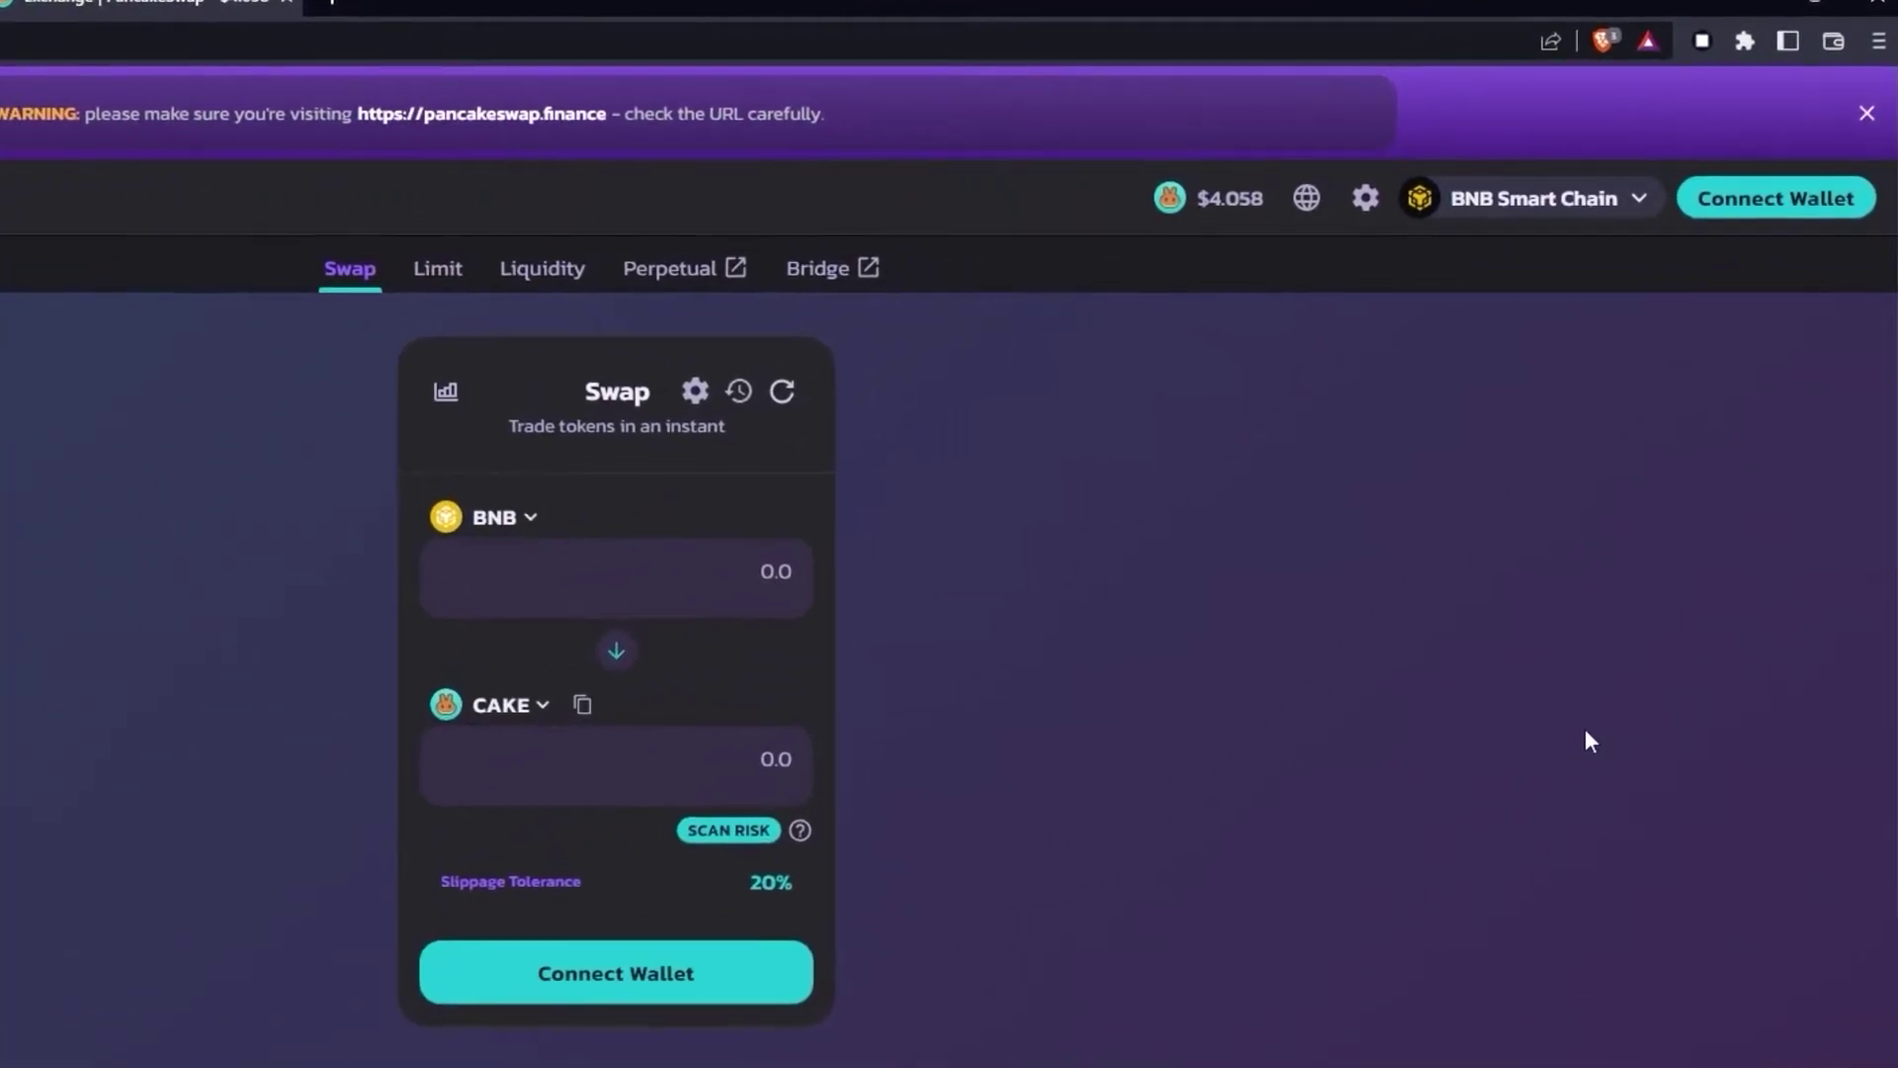
- Connect BlockWallet Account 1 to PancakeSwap via Injected, then switch to Ethereum Mainnet
{"action": "left_click", "coordinate": [1786, 202]}
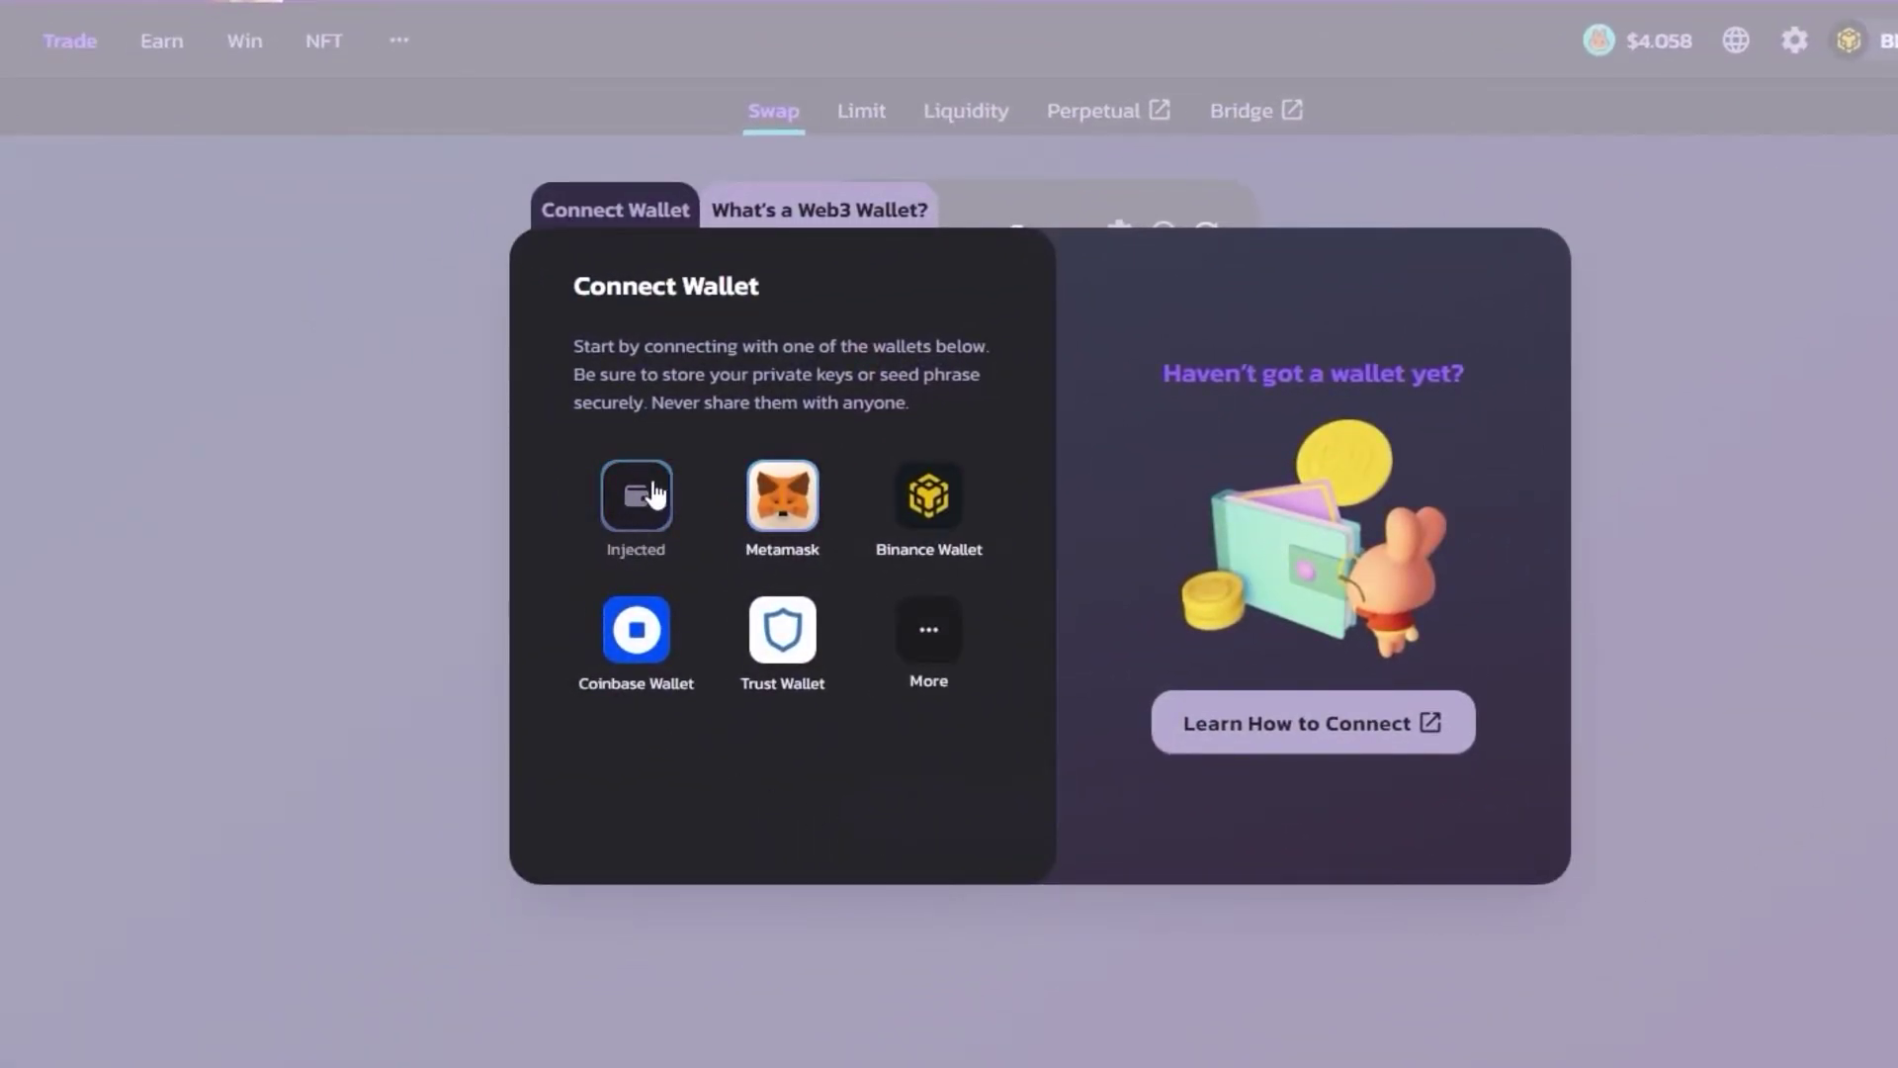
{"action": "left_click", "coordinate": [652, 537]}
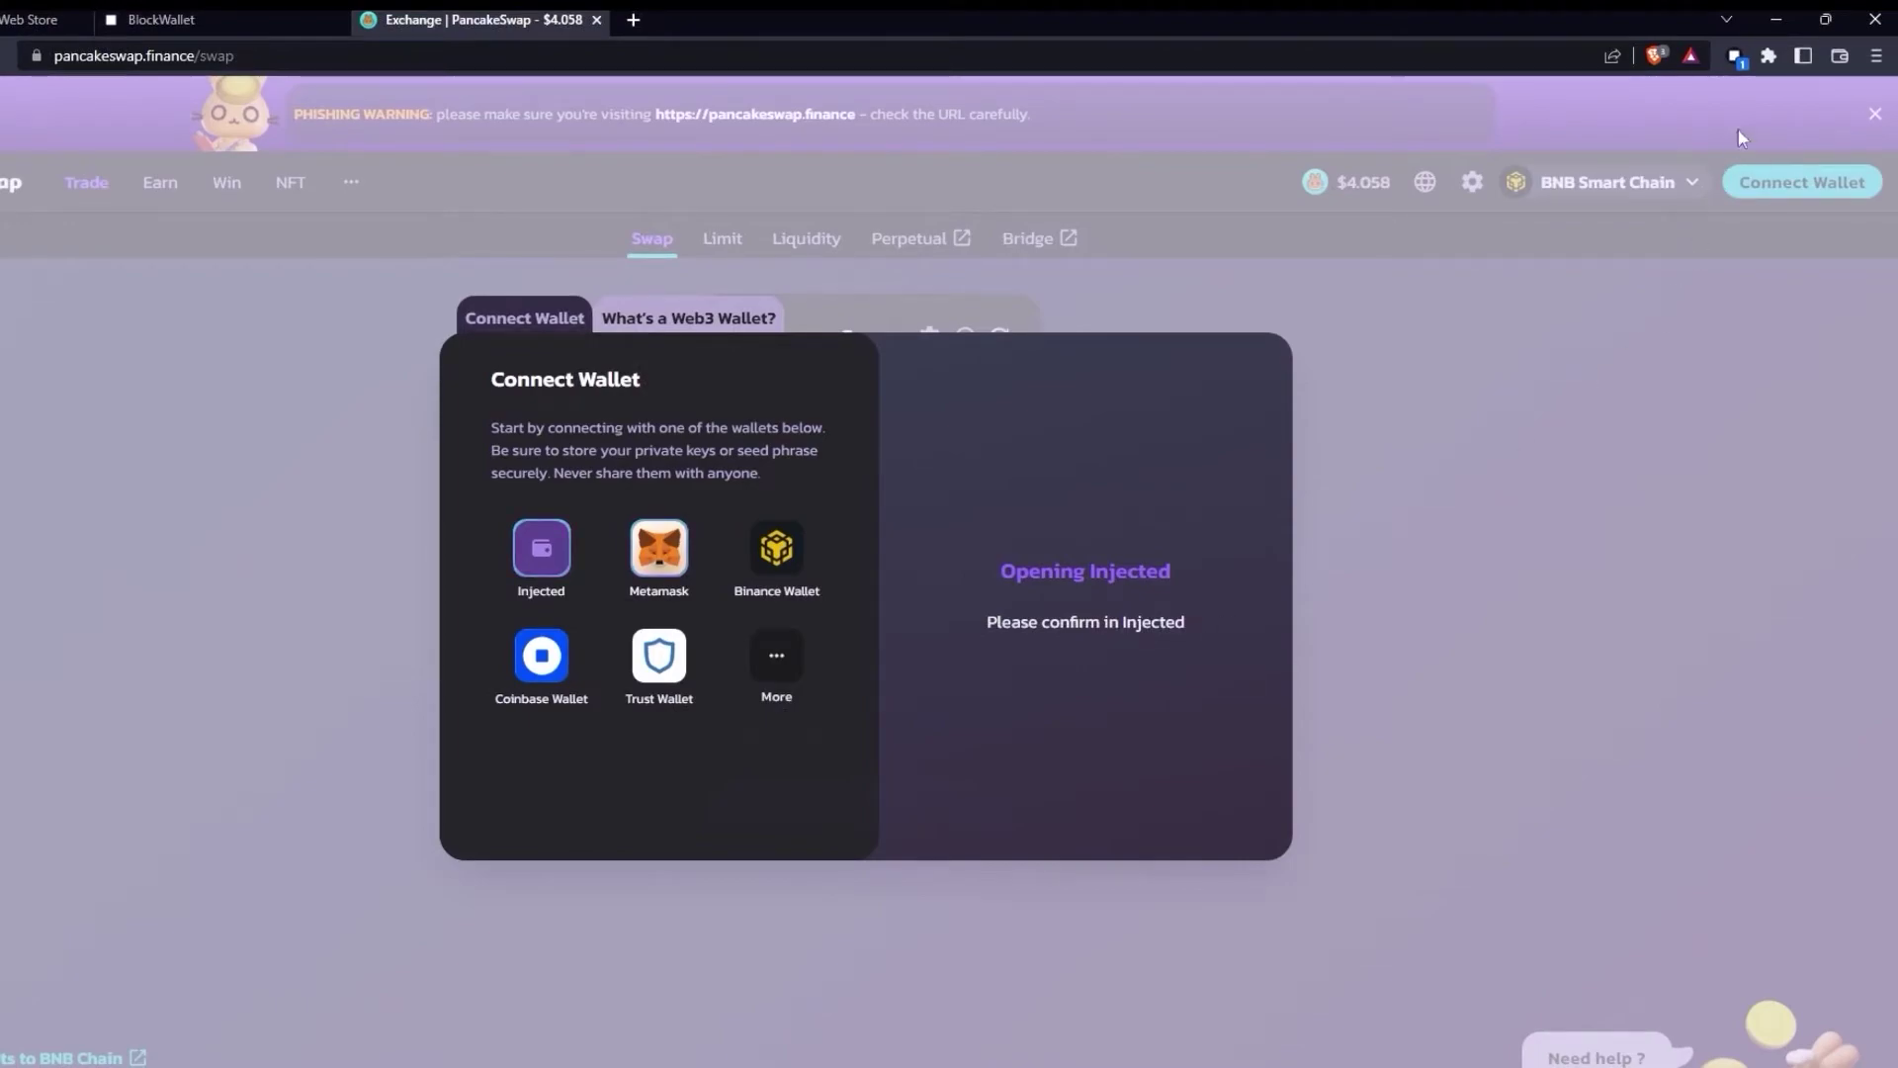
{"action": "left_click", "coordinate": [1737, 59]}
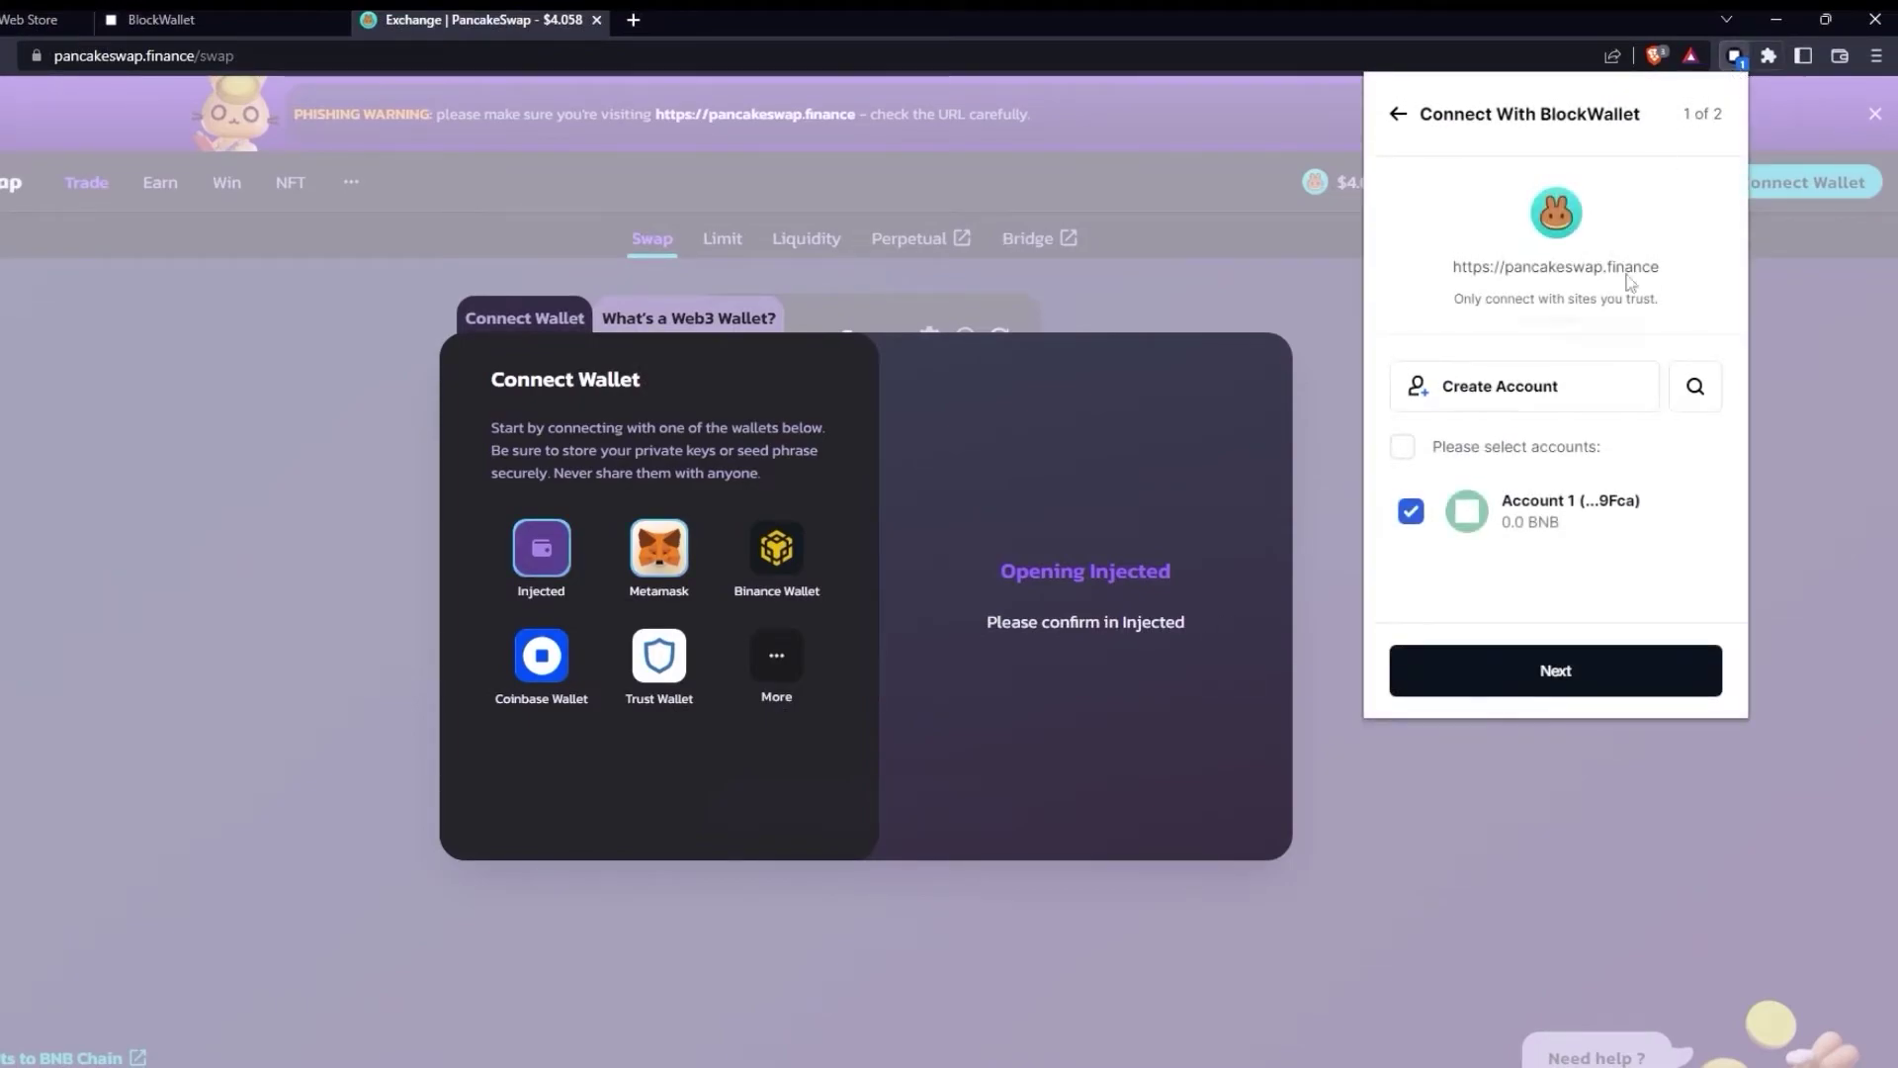
{"action": "left_click", "coordinate": [1661, 685]}
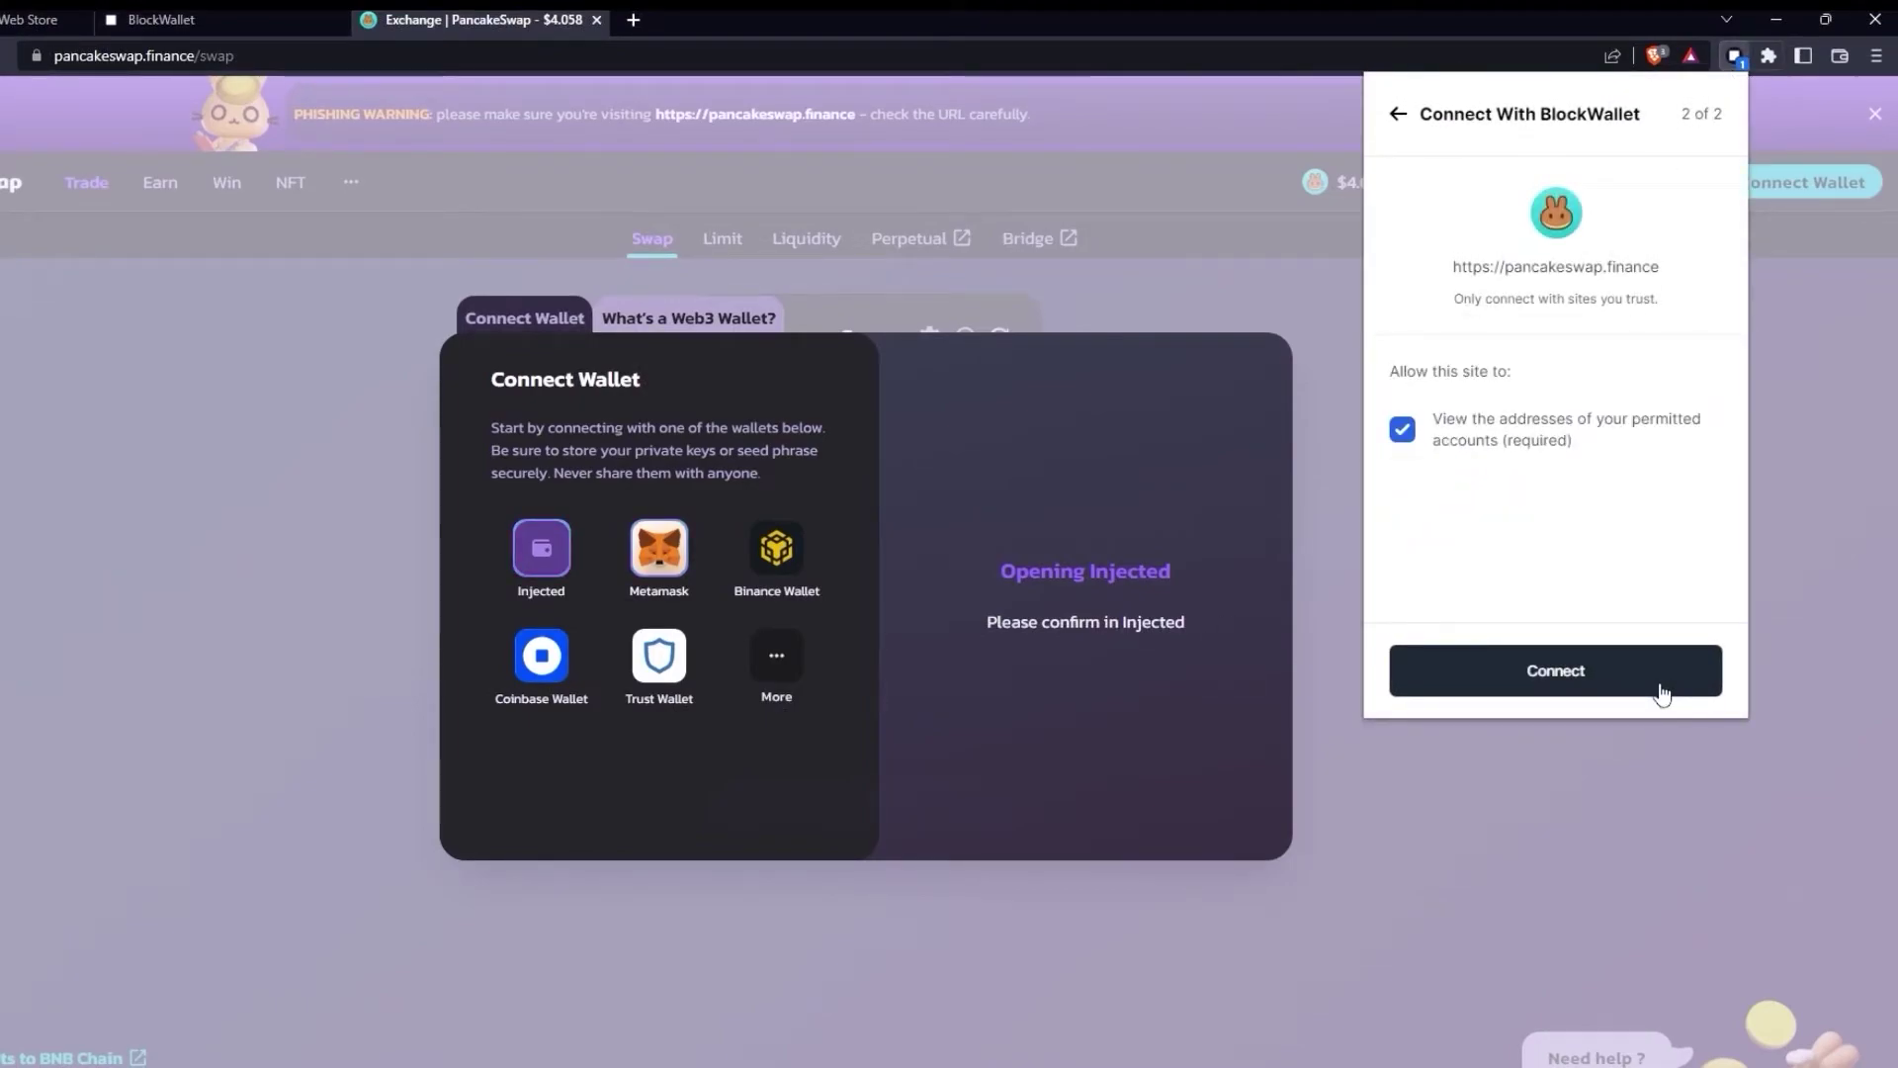
{"action": "left_click", "coordinate": [1662, 694]}
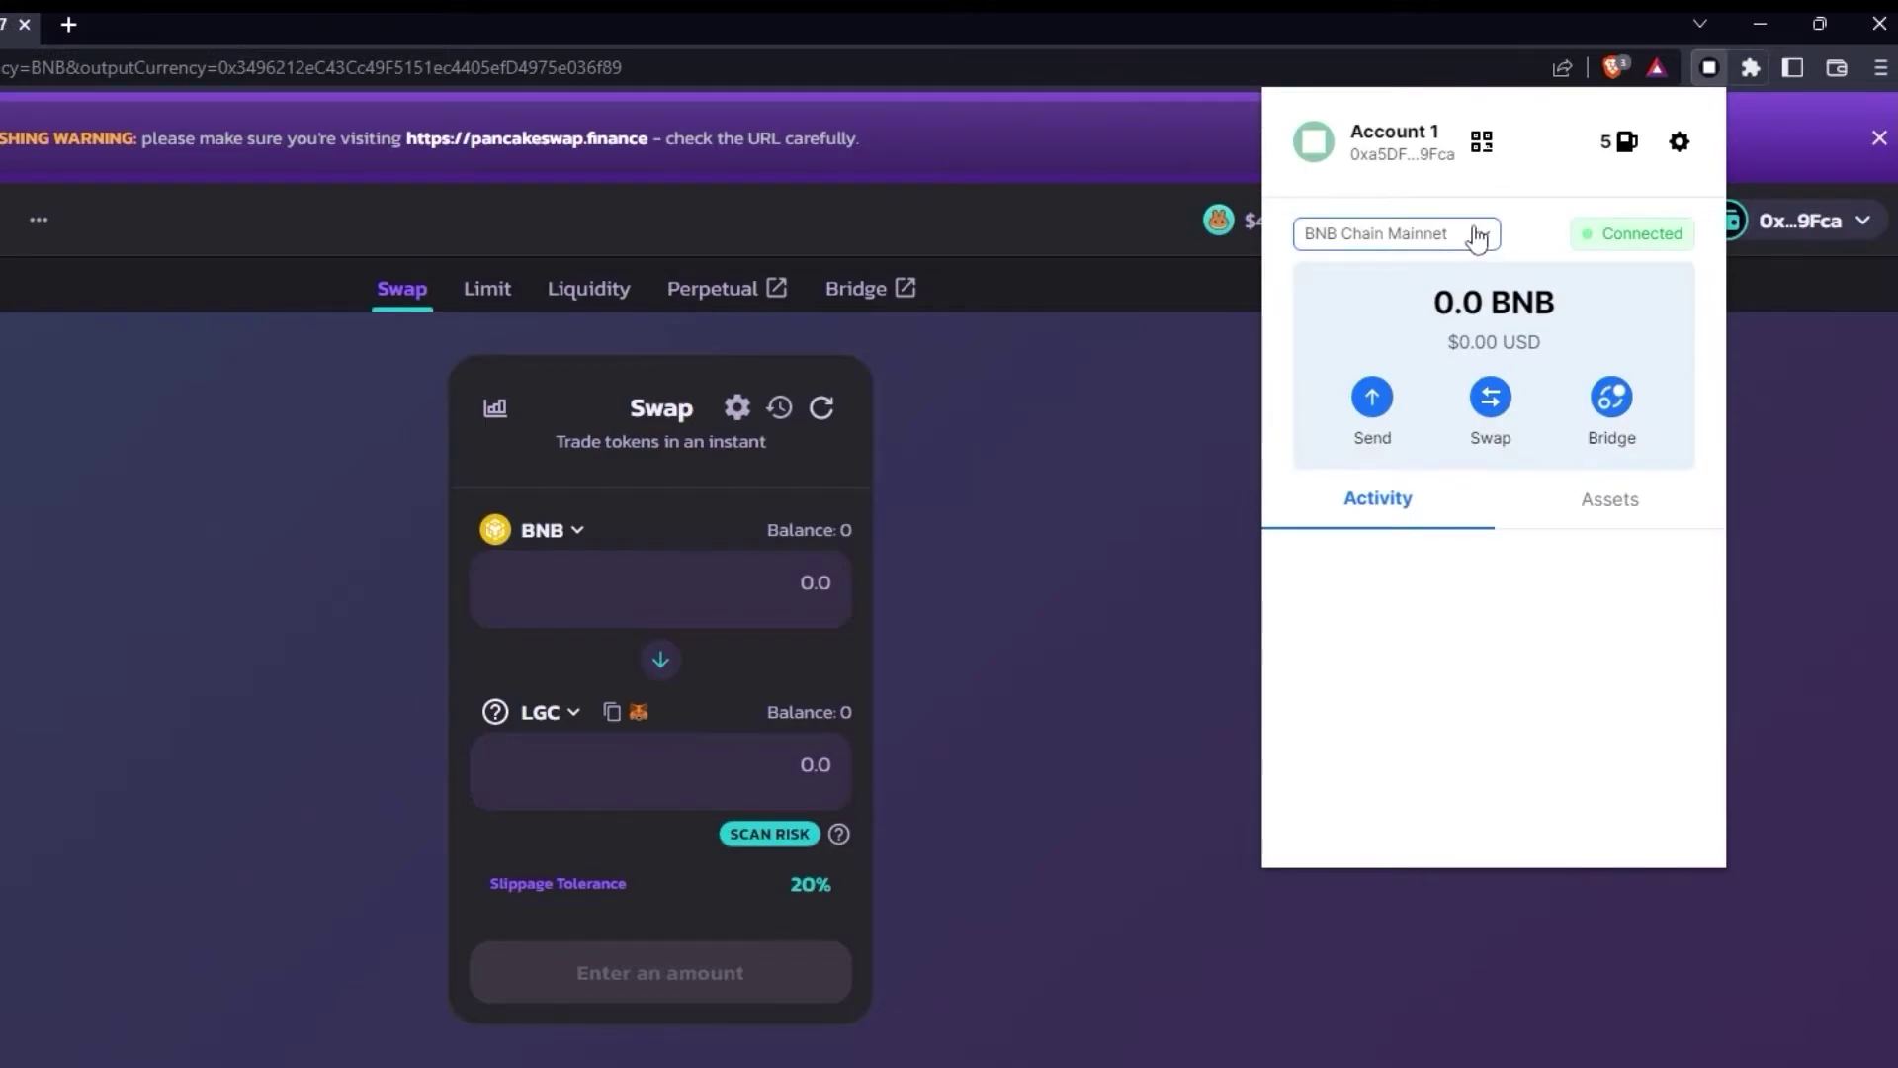
{"action": "left_click", "coordinate": [1477, 236]}
{"action": "left_click", "coordinate": [1371, 282]}
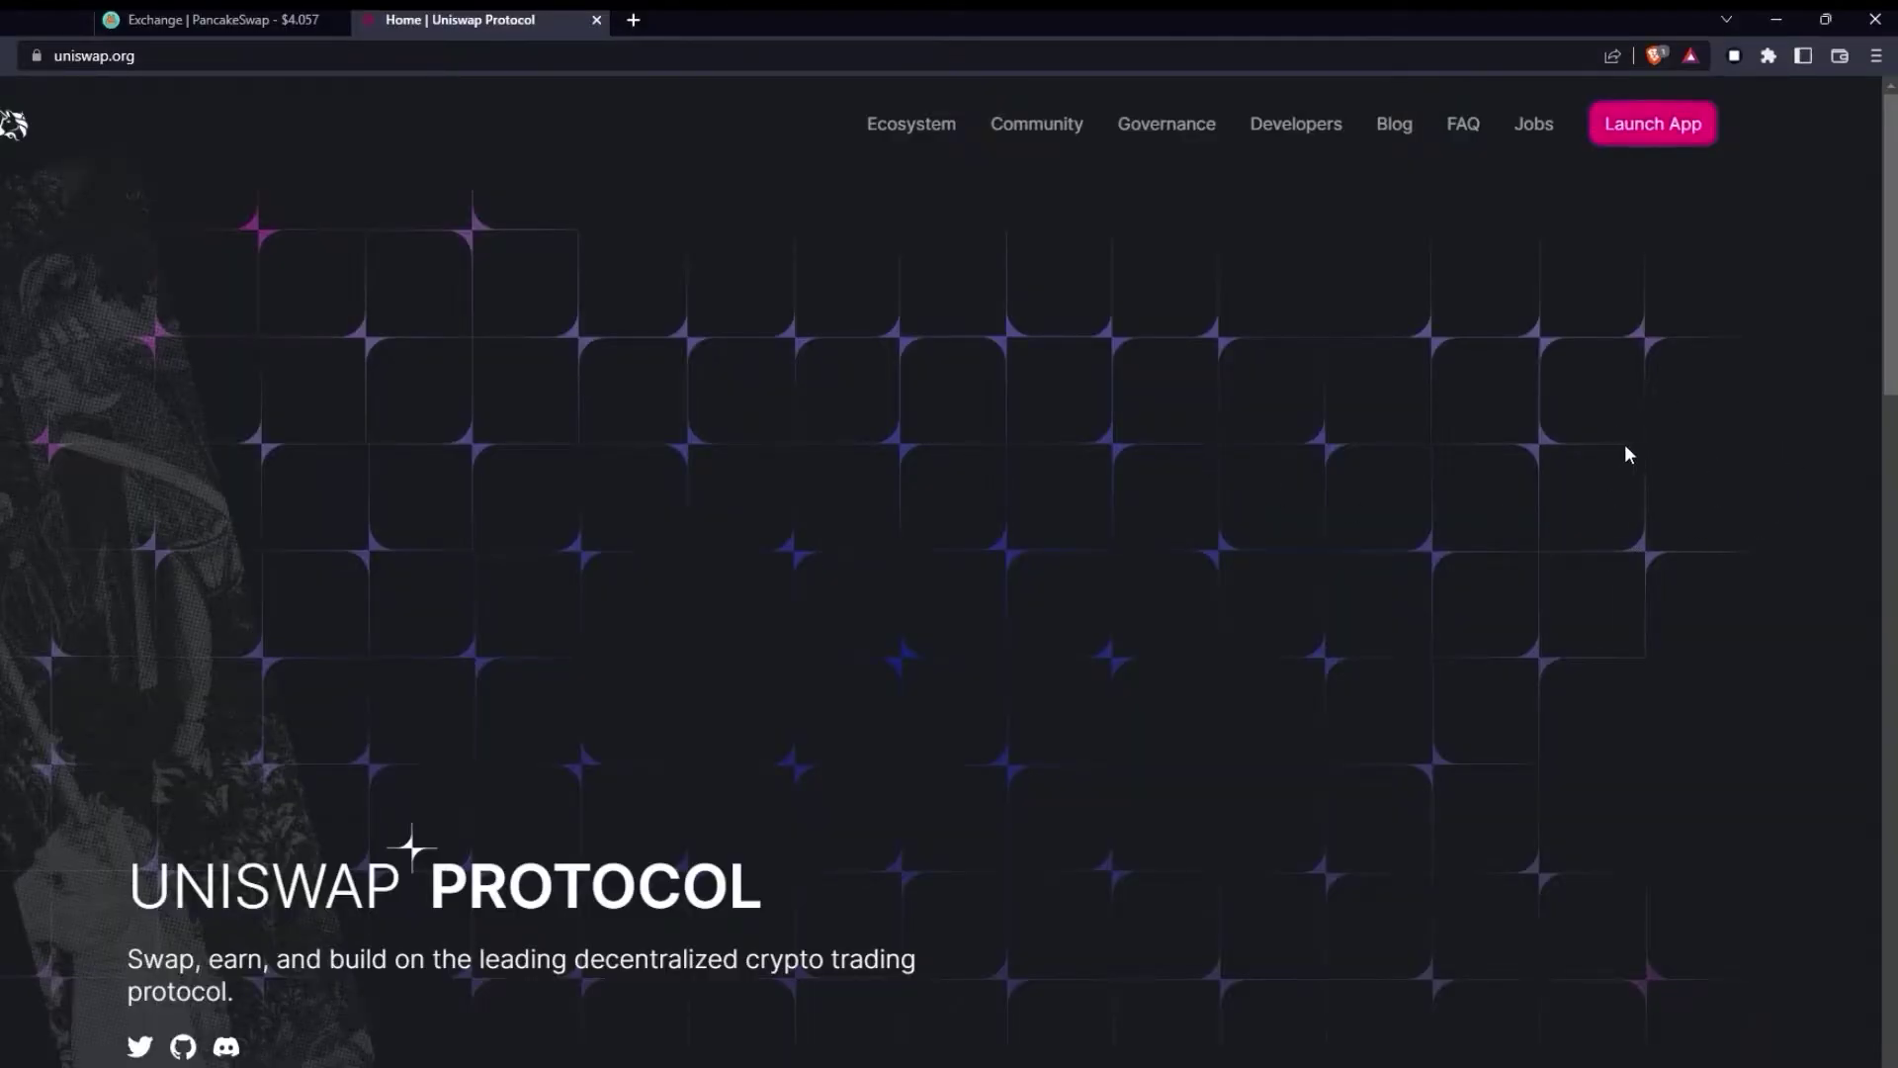
- Launch the Uniswap app and connect the BlockWallet account through the Injected option
{"action": "left_click", "coordinate": [1616, 142]}
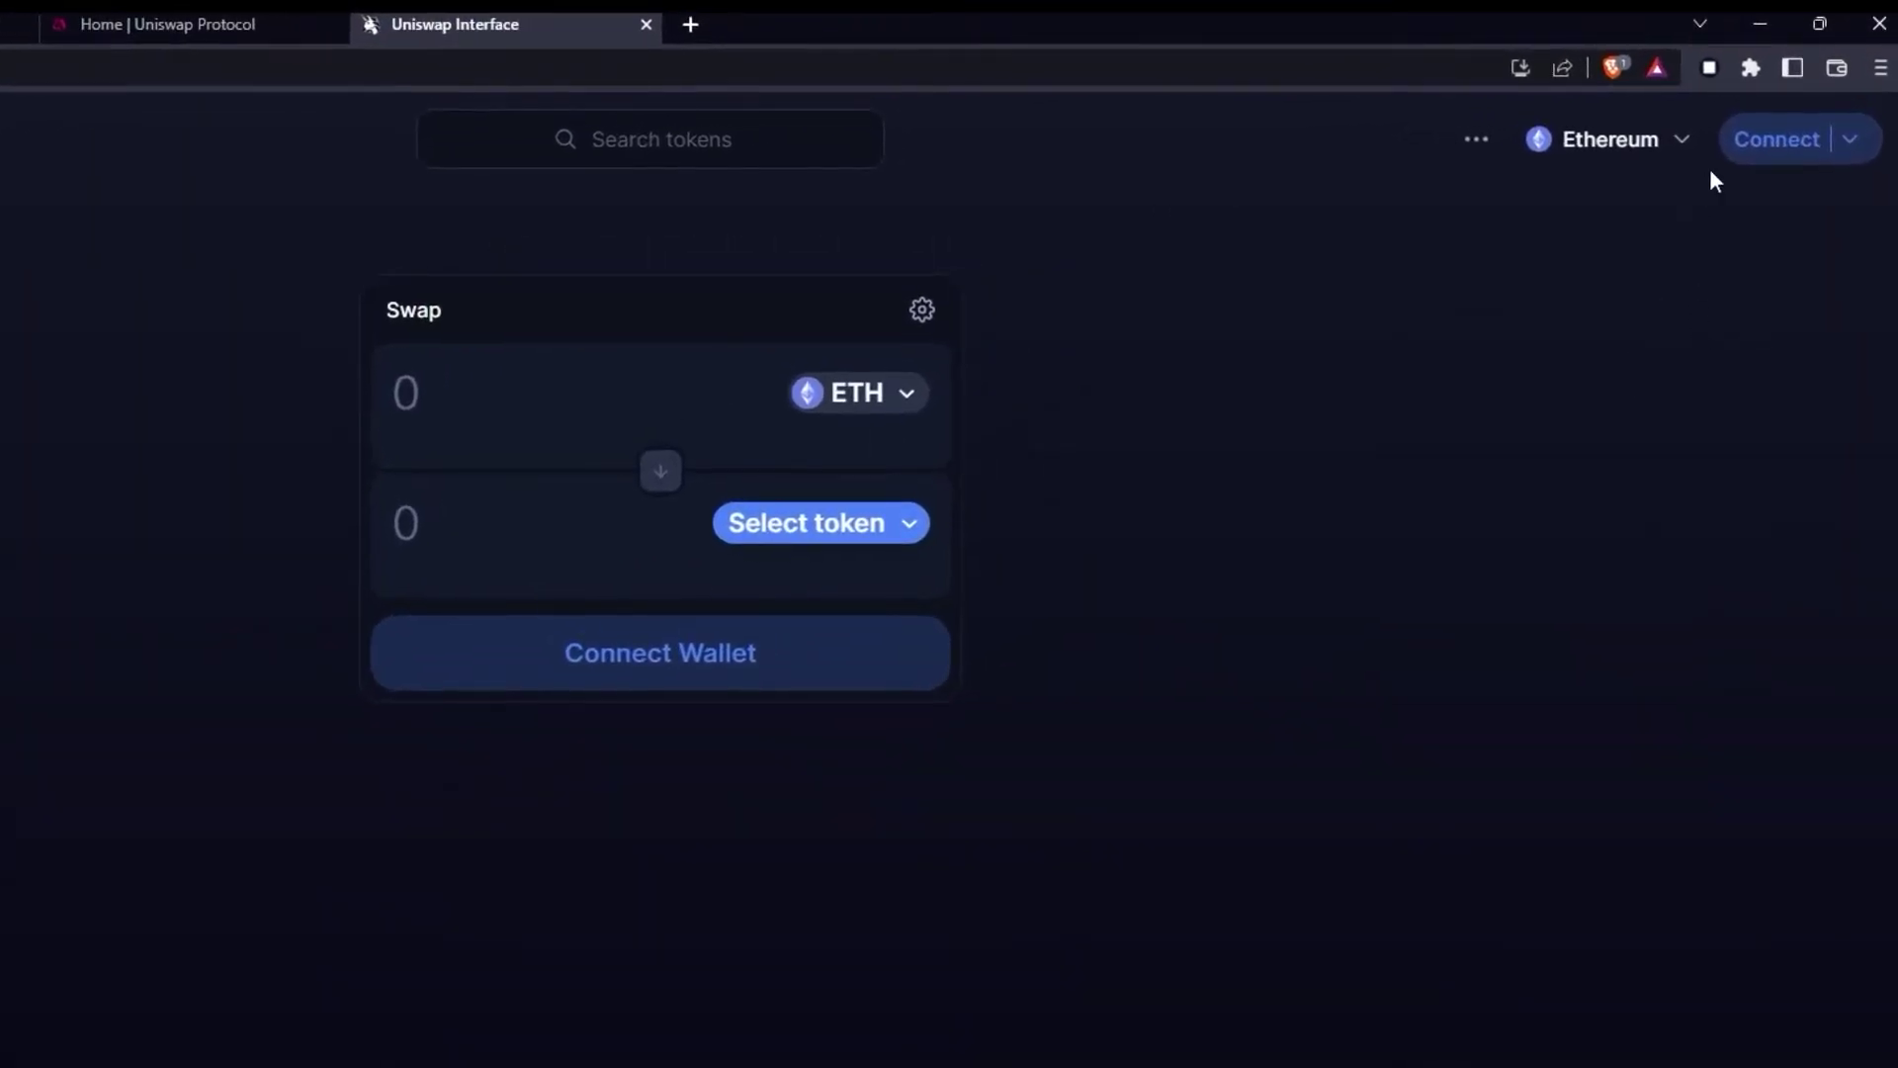
{"action": "left_click", "coordinate": [1754, 147]}
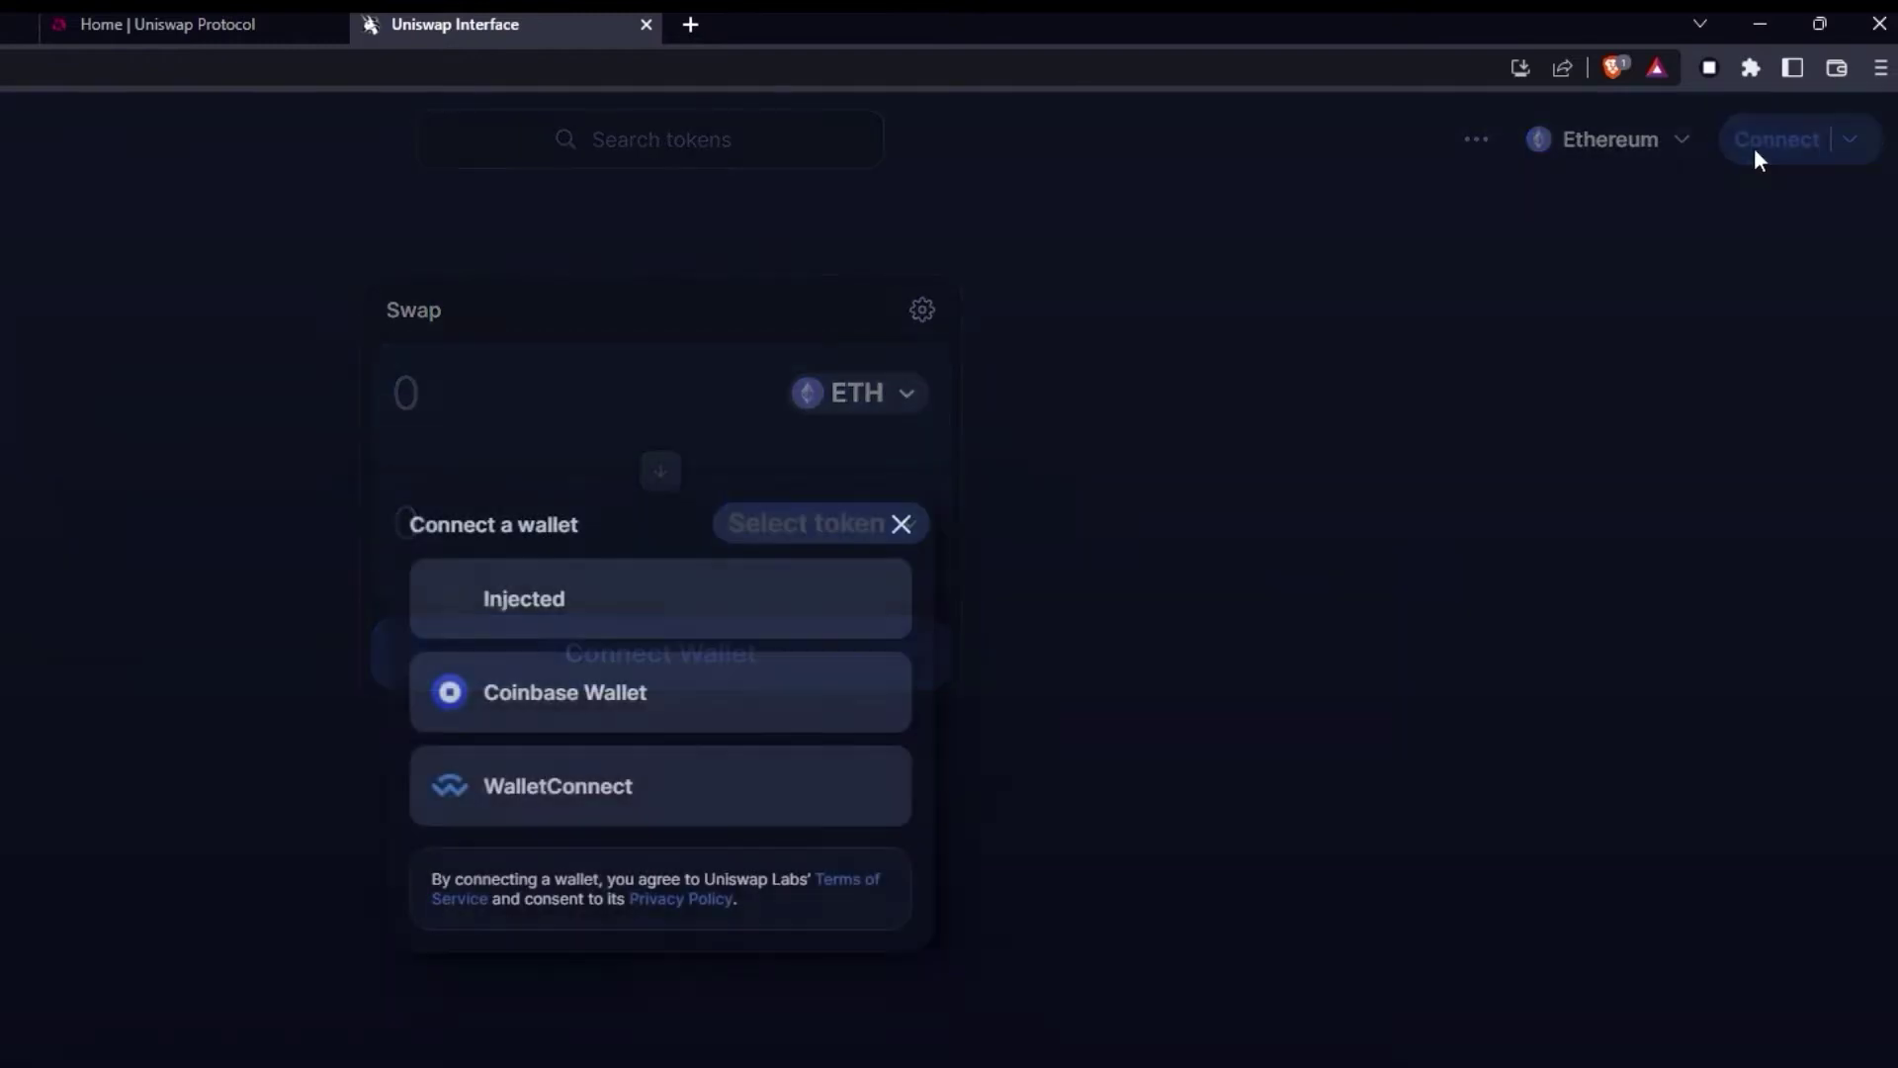
{"action": "left_click", "coordinate": [593, 605]}
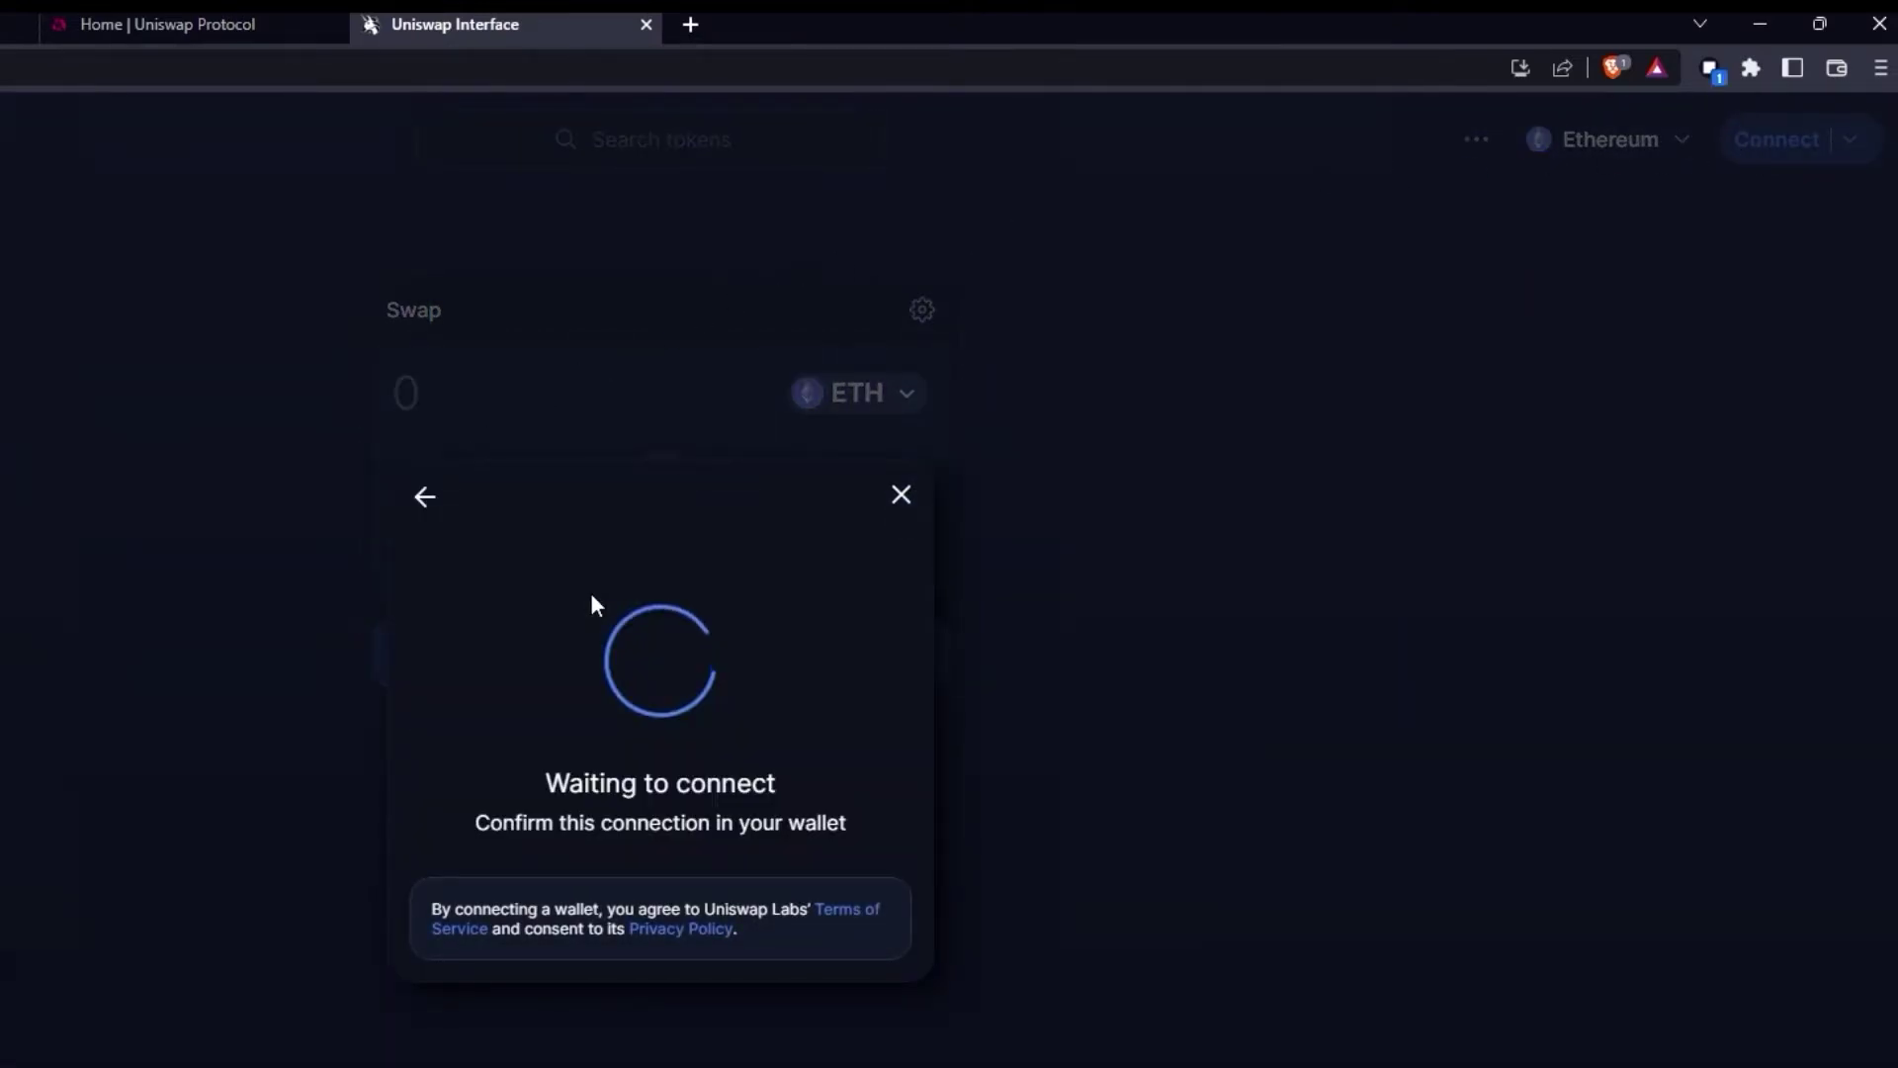
{"action": "left_click", "coordinate": [1713, 68]}
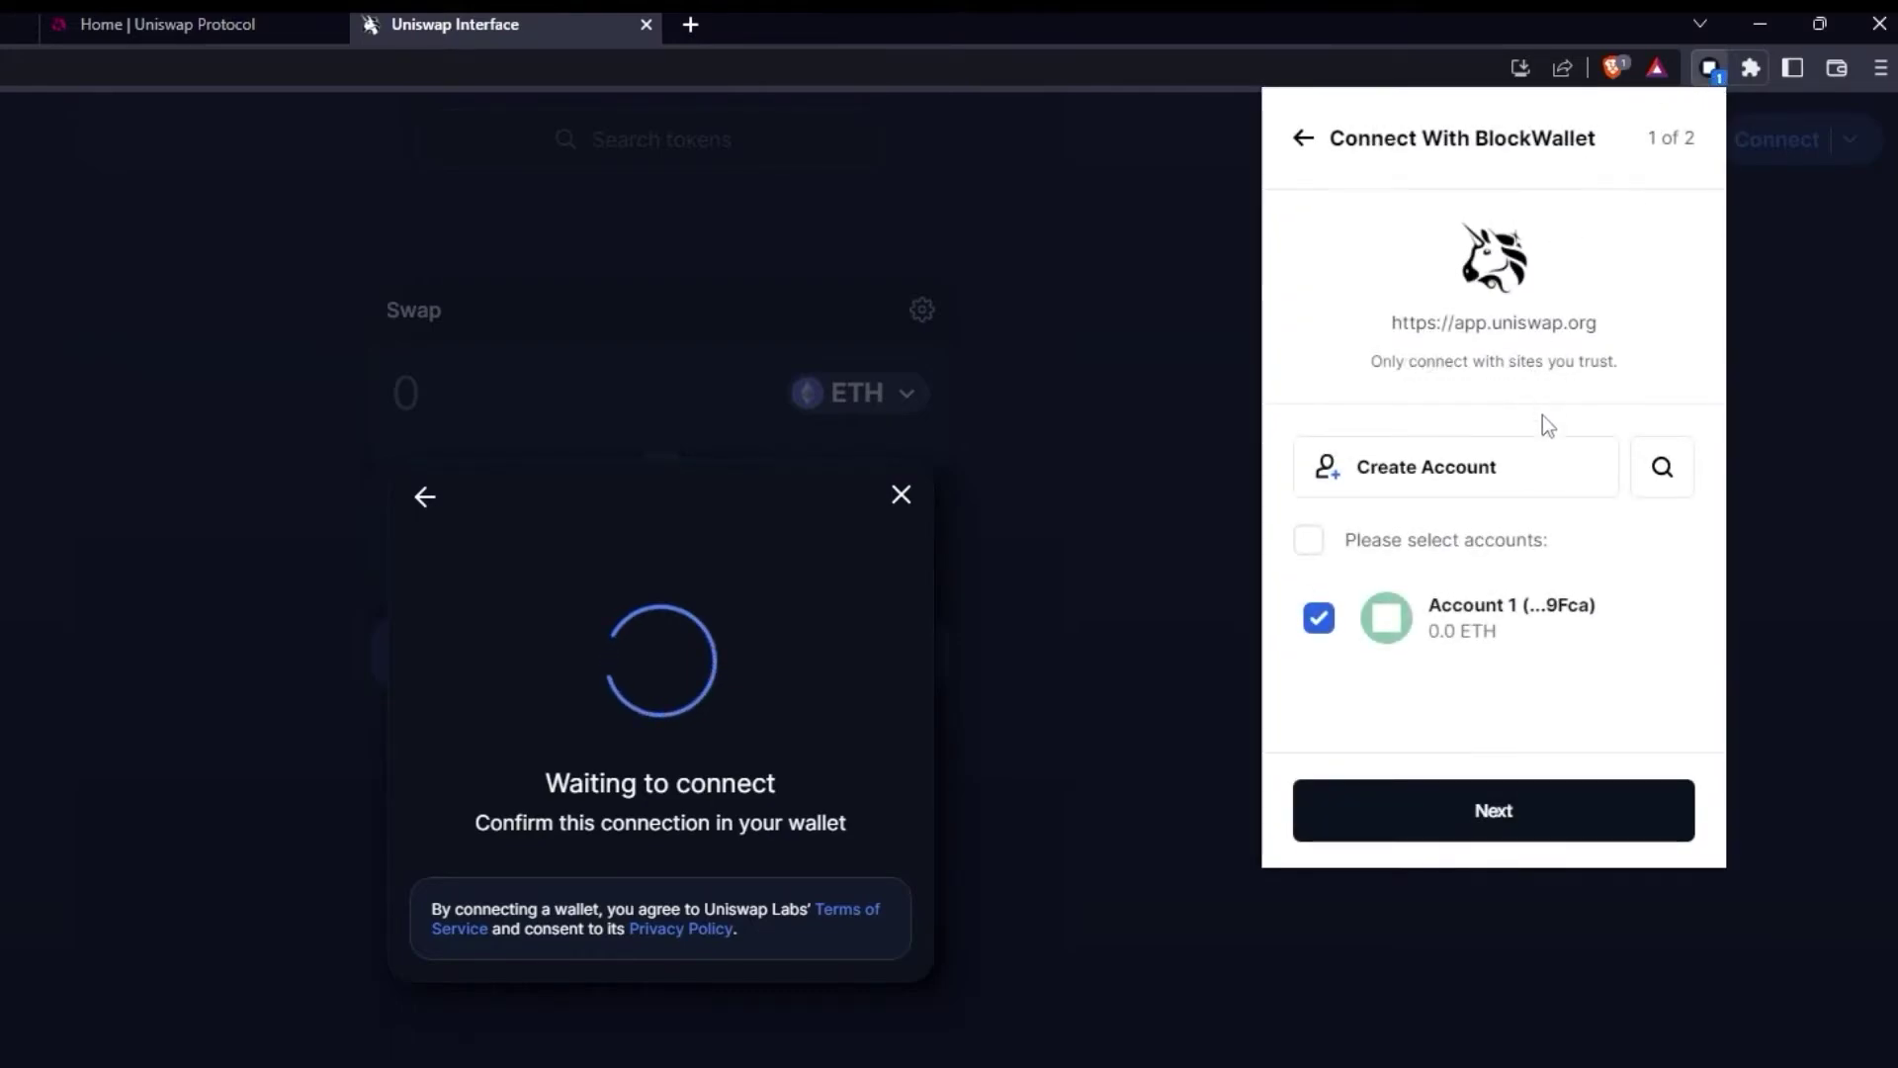
{"action": "left_click", "coordinate": [1550, 806]}
{"action": "left_click", "coordinate": [1555, 826]}
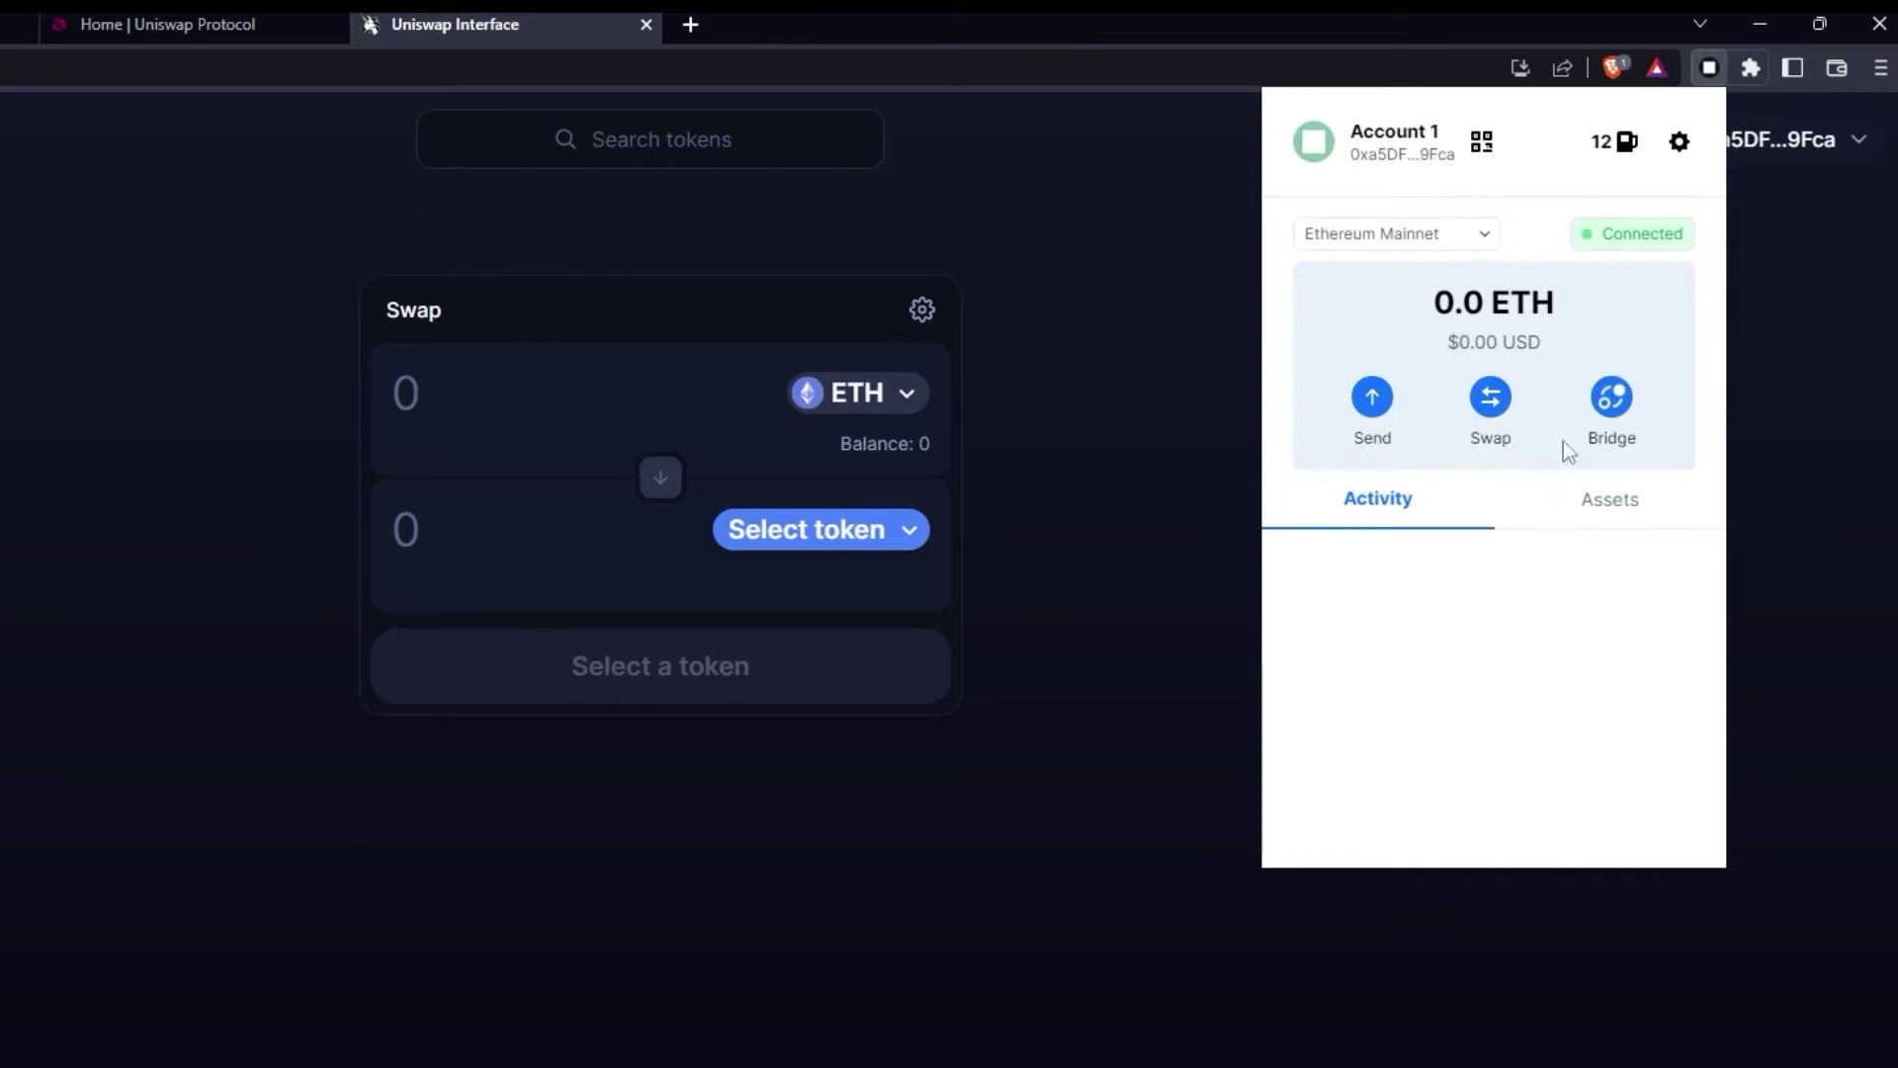
- Switch Uniswap's network to Polygon and approve the switch in BlockWallet
{"action": "left_click", "coordinate": [1018, 379]}
{"action": "left_click", "coordinate": [1567, 158]}
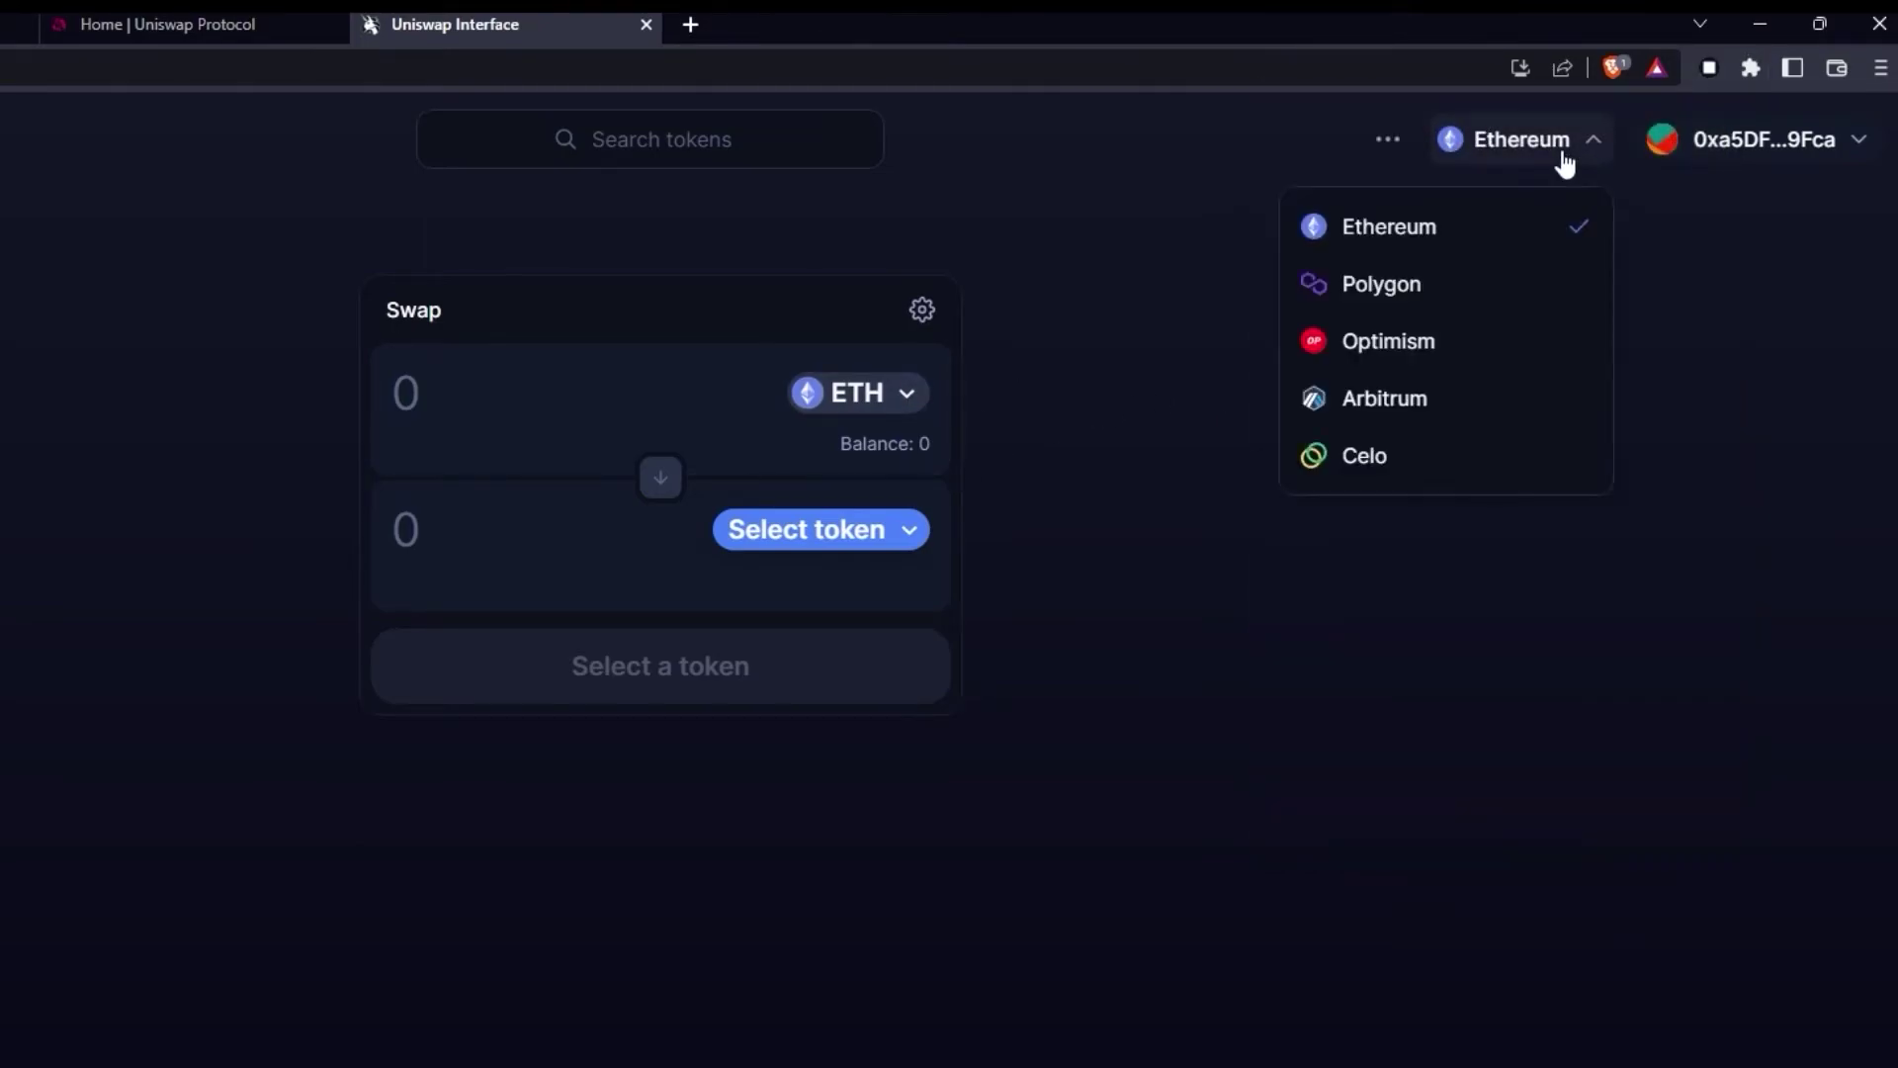
{"action": "left_click", "coordinate": [1555, 302]}
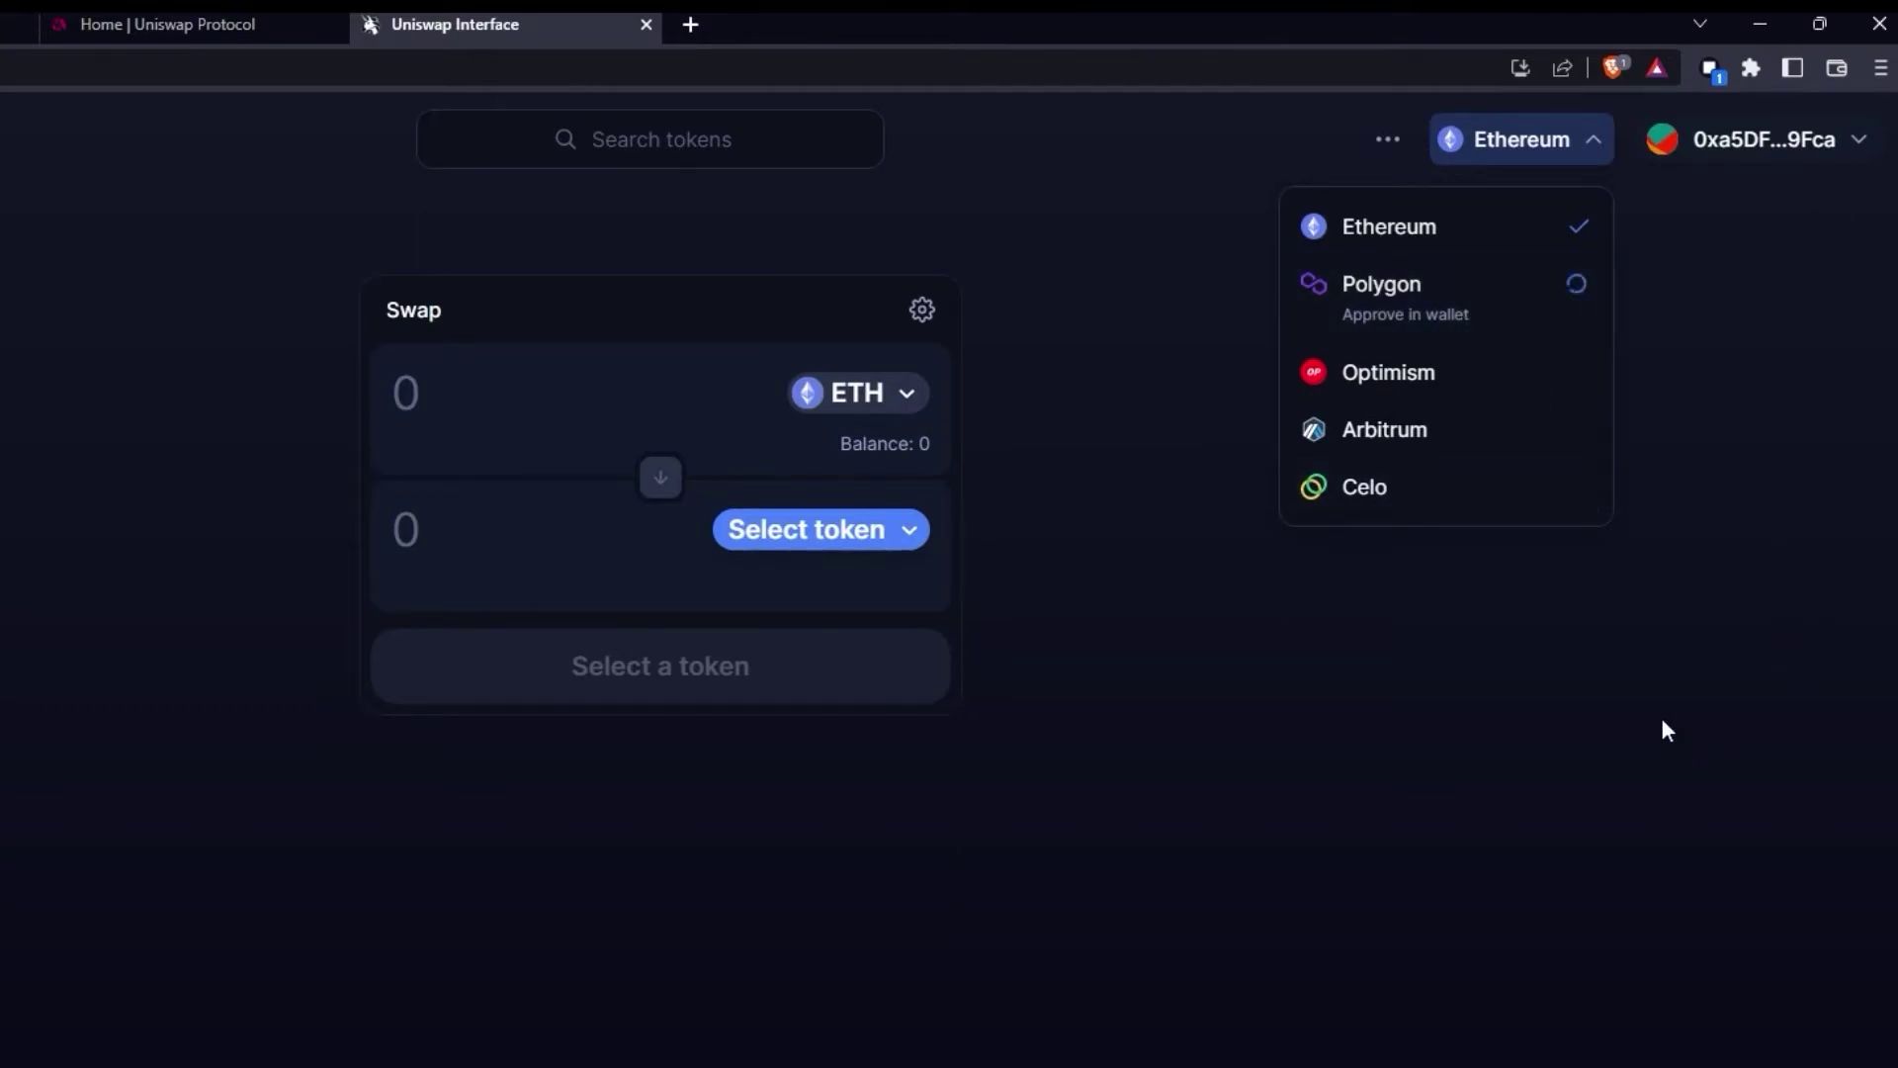
{"action": "left_click", "coordinate": [1720, 74]}
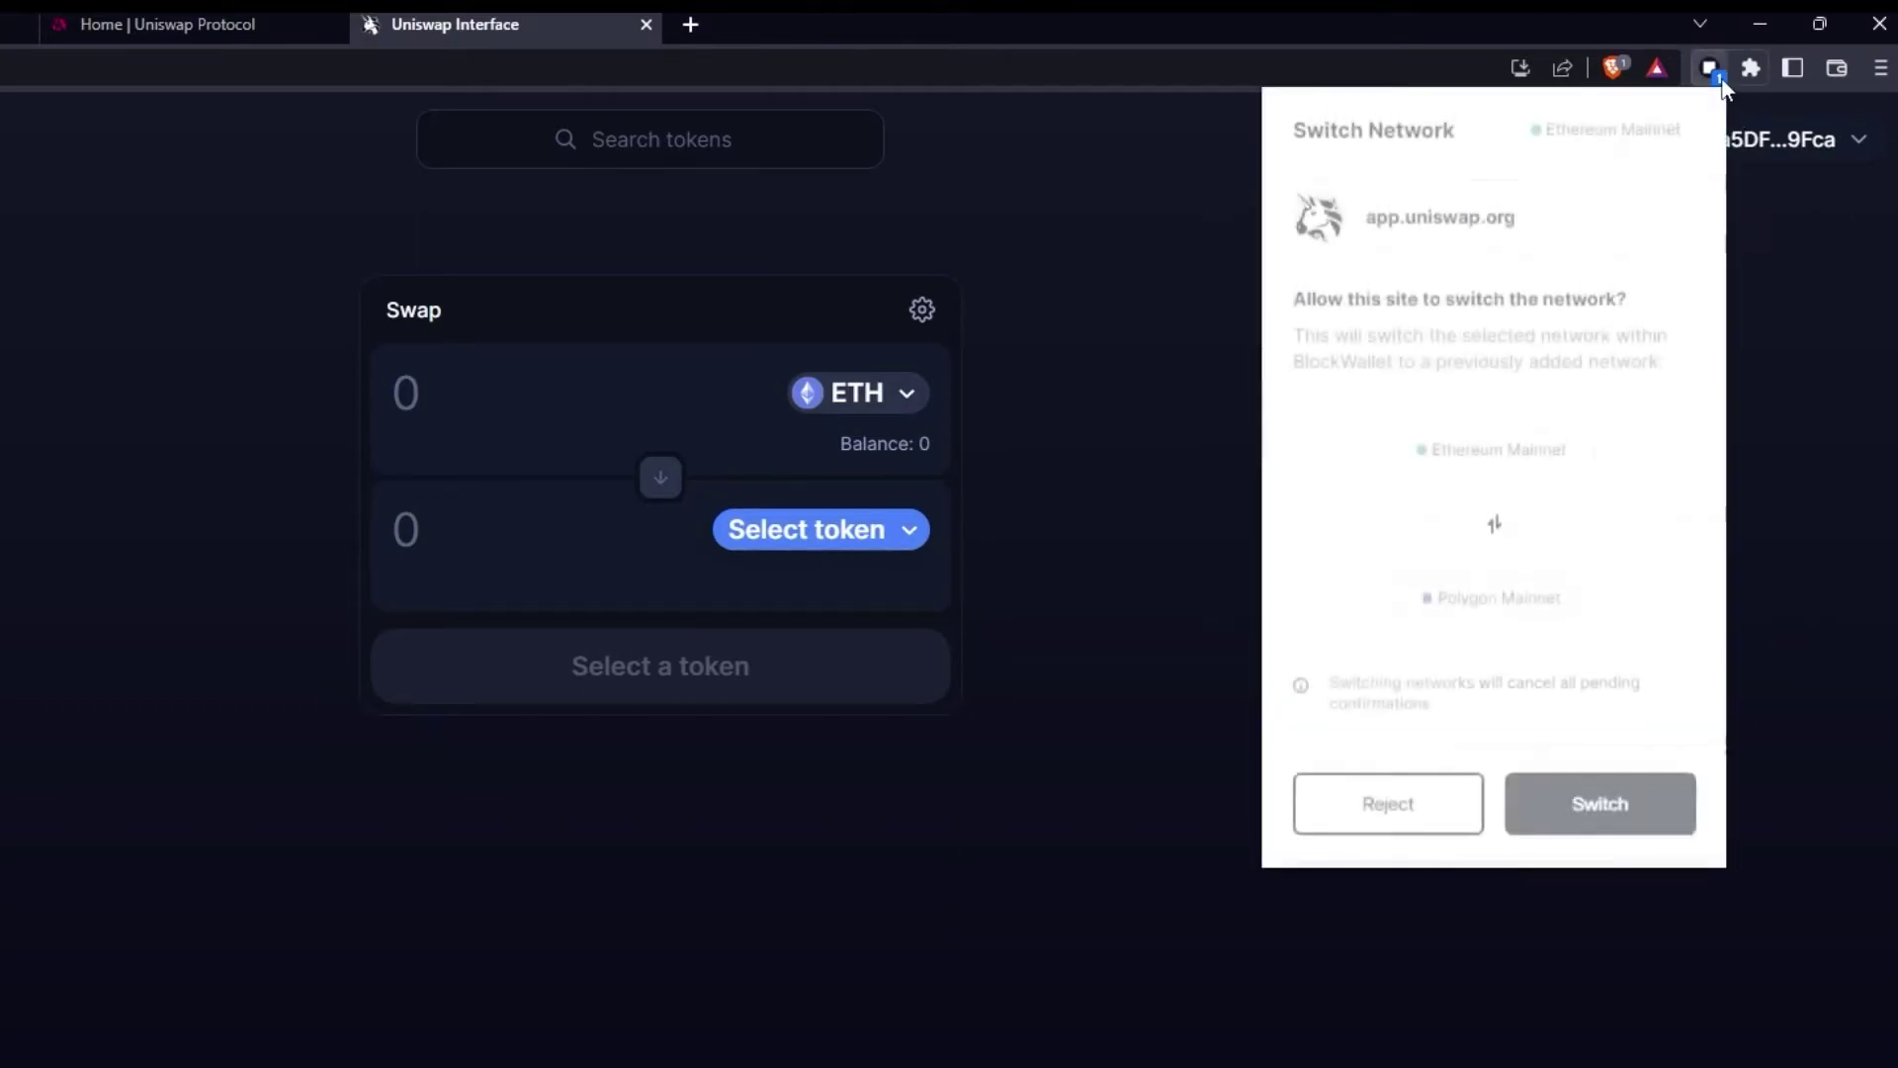
{"action": "left_click", "coordinate": [1610, 813]}
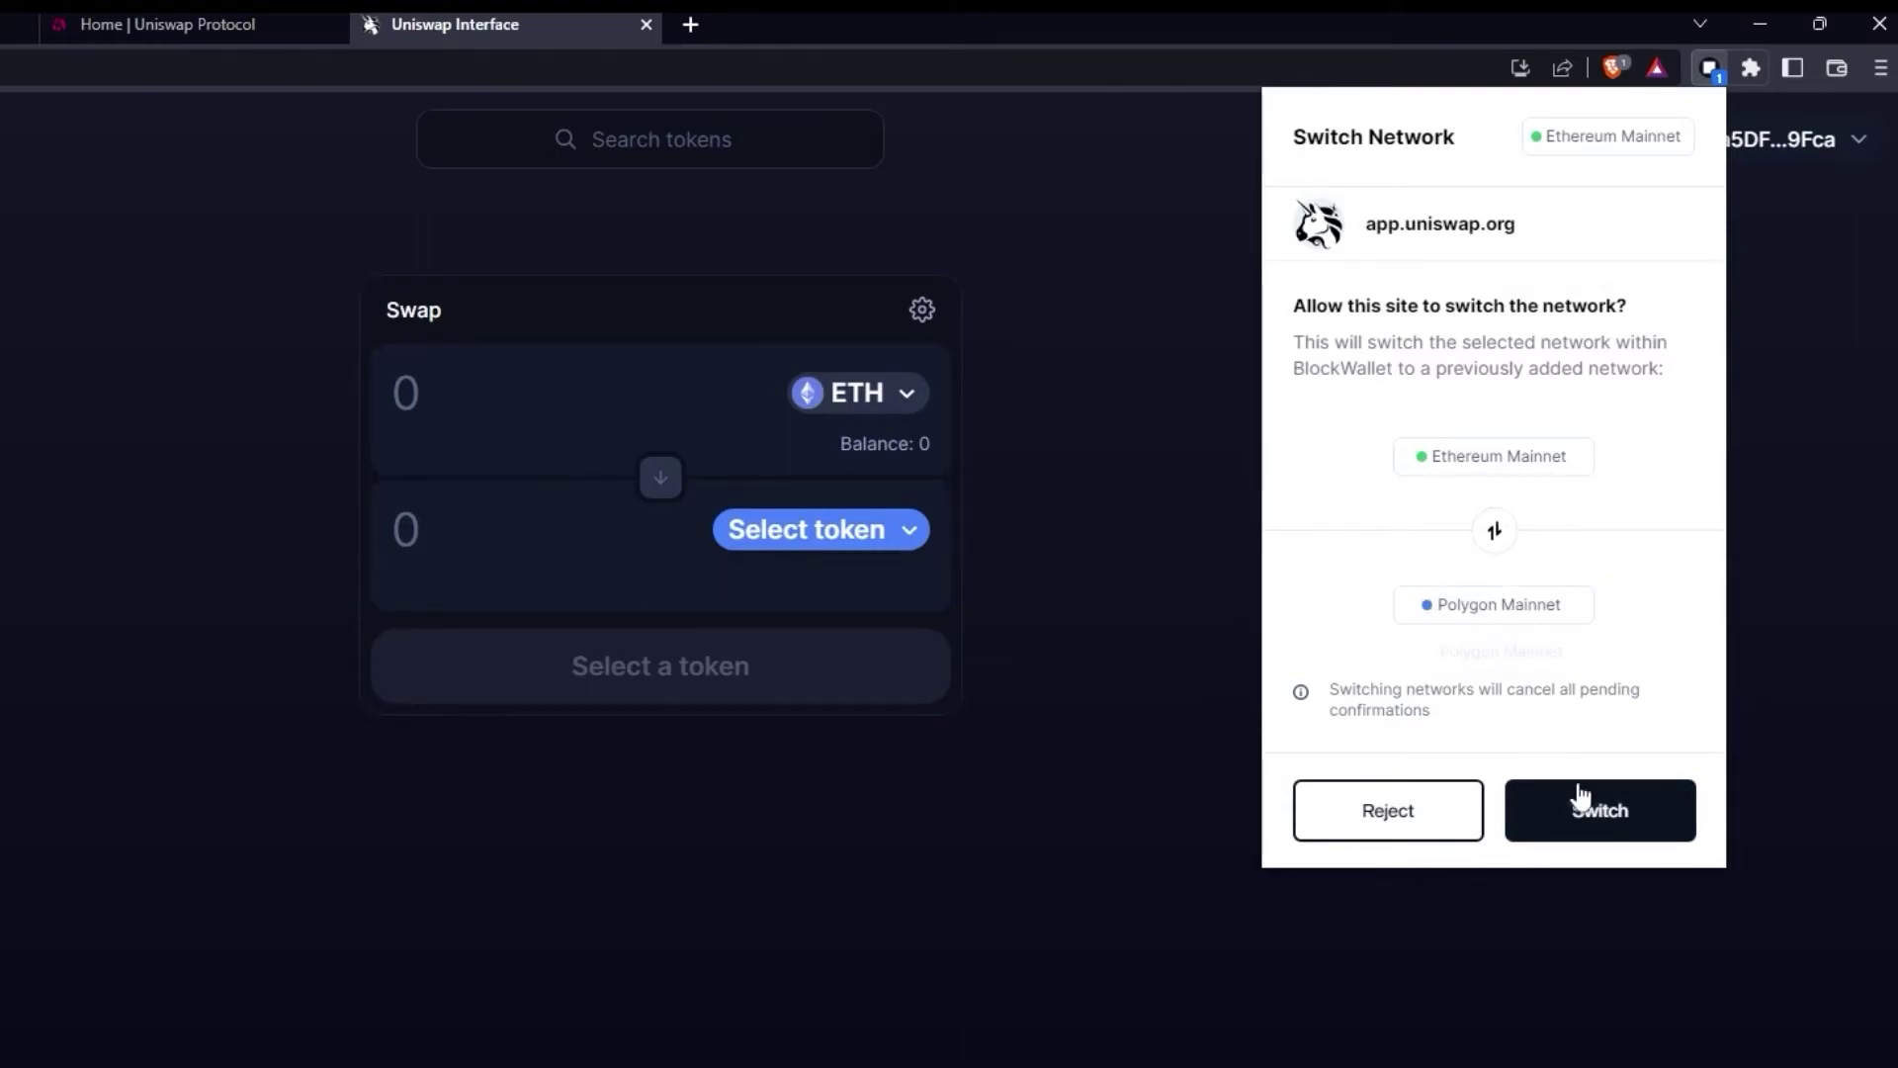
{"action": "left_click", "coordinate": [1622, 817]}
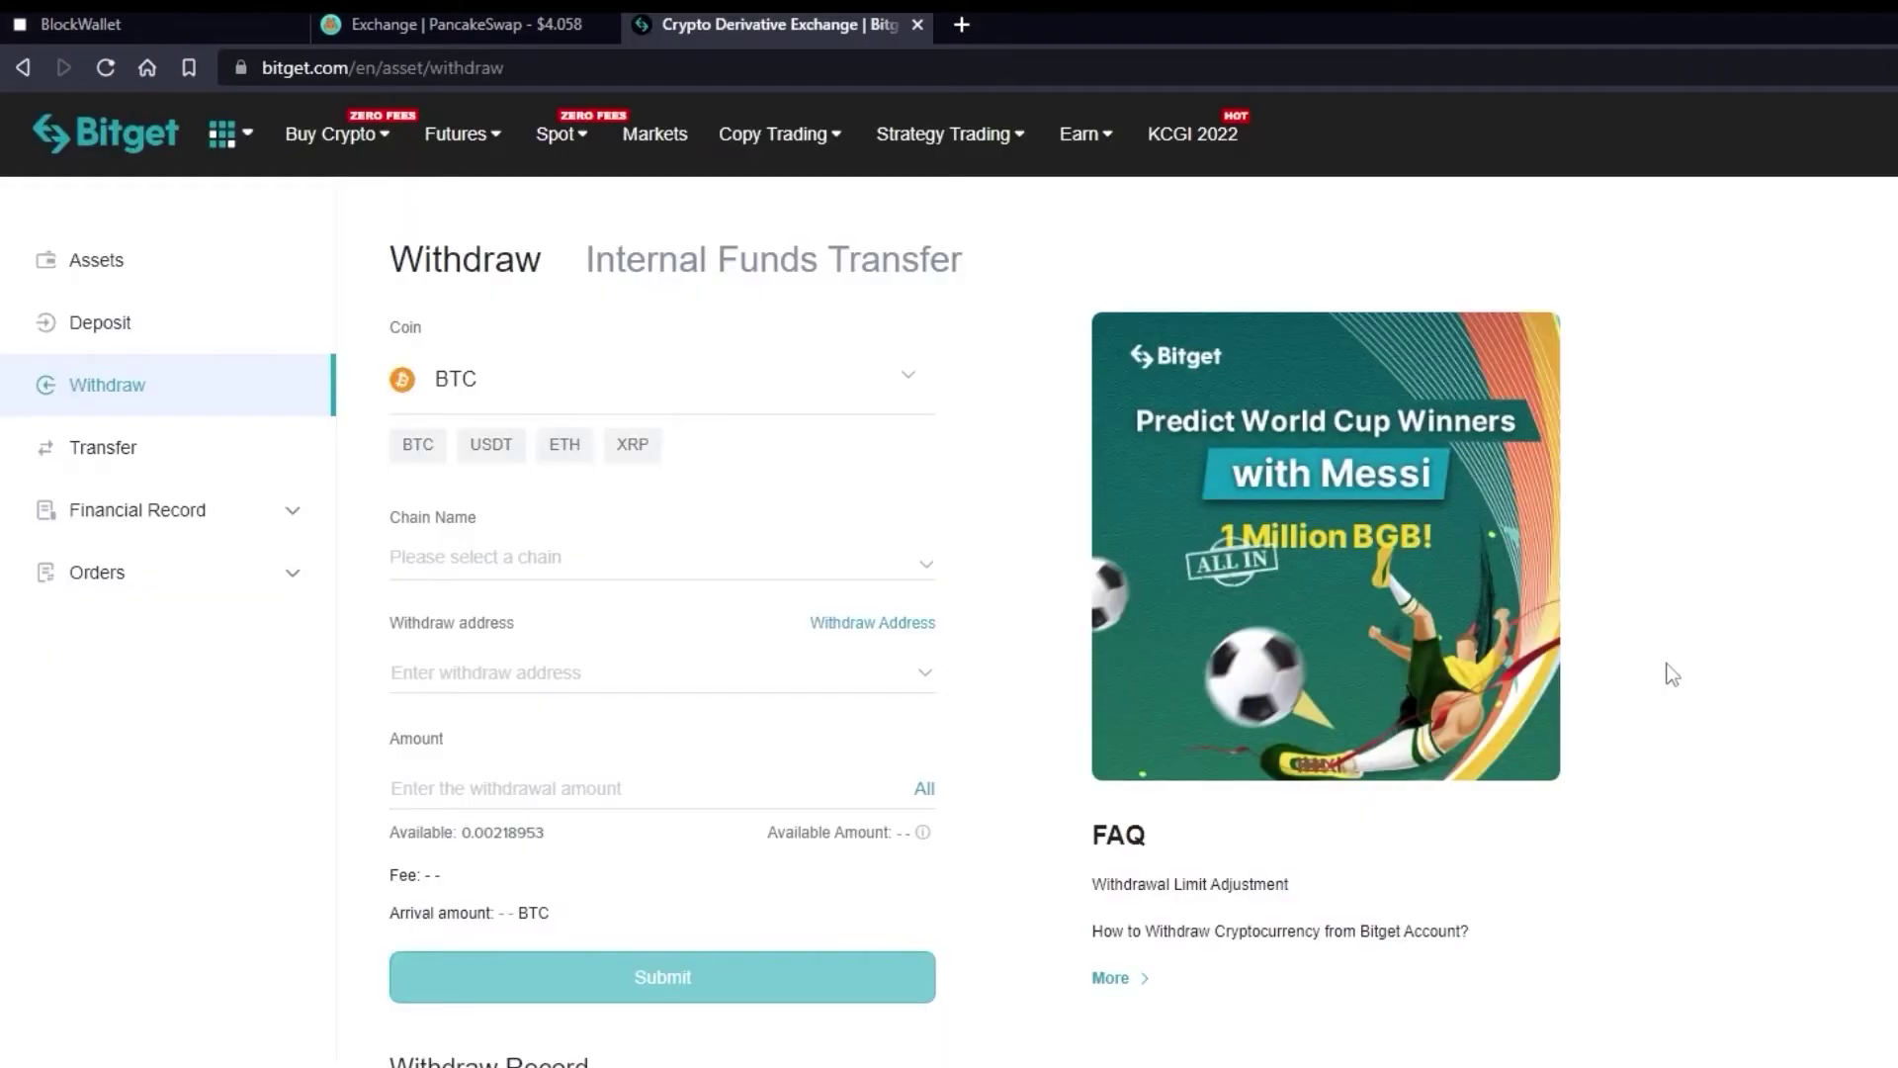
- Select BNB as the withdrawal coin by searching 'bnb'
{"action": "left_click", "coordinate": [905, 380]}
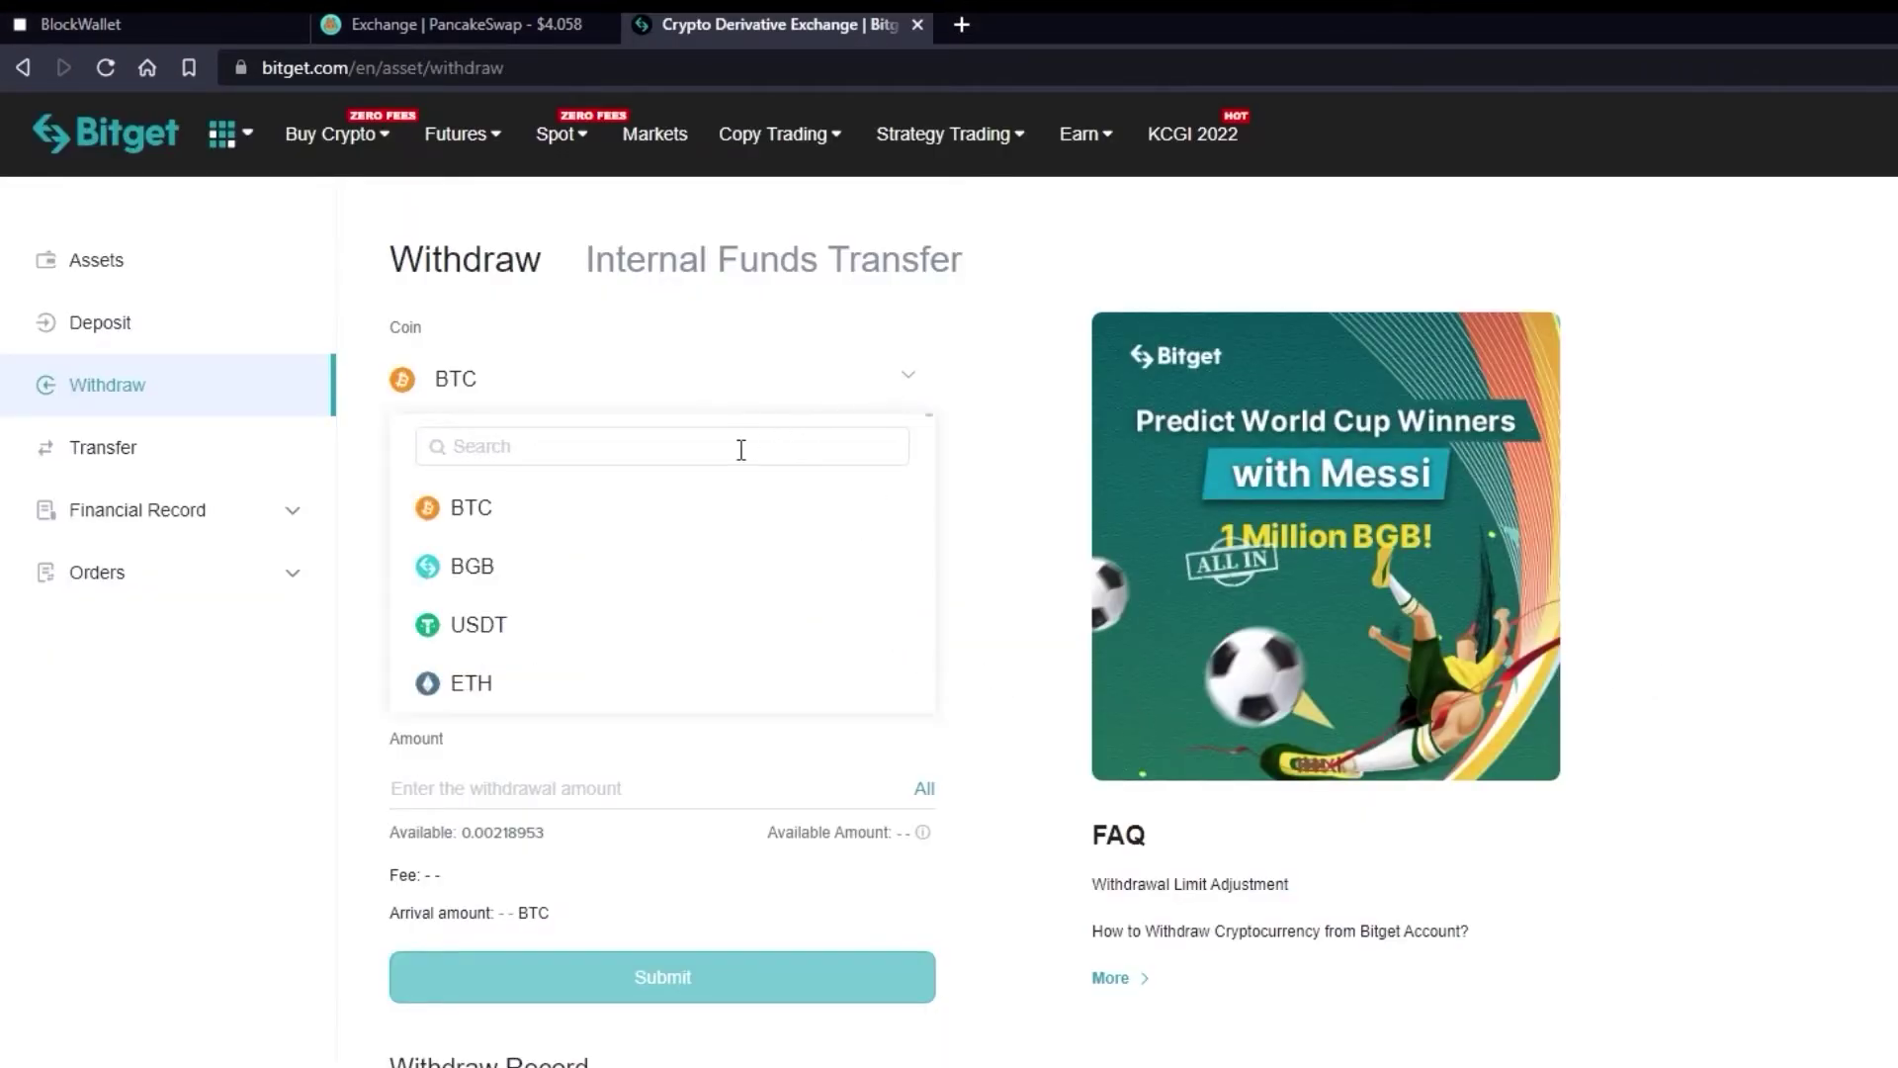
{"action": "left_click", "coordinate": [660, 445]}
{"action": "type", "text": "bnb"}
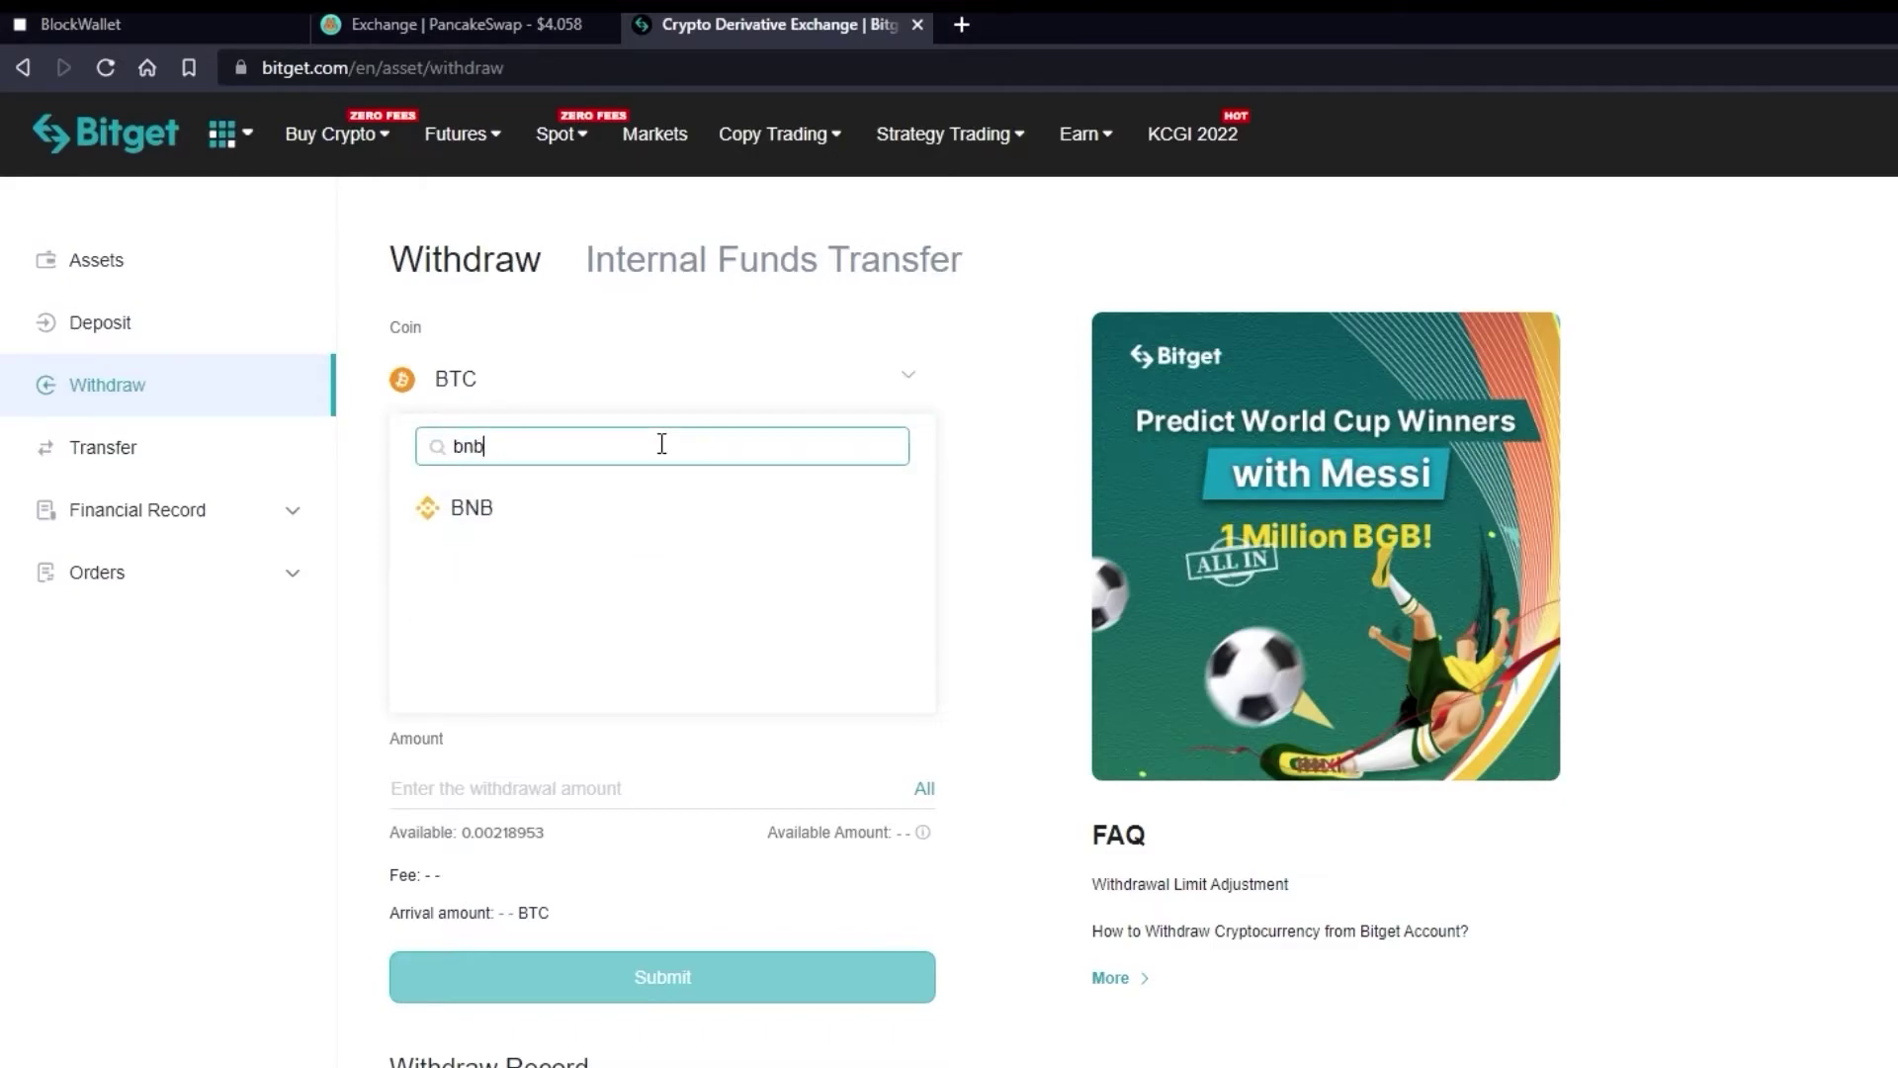
{"action": "left_click", "coordinate": [679, 508]}
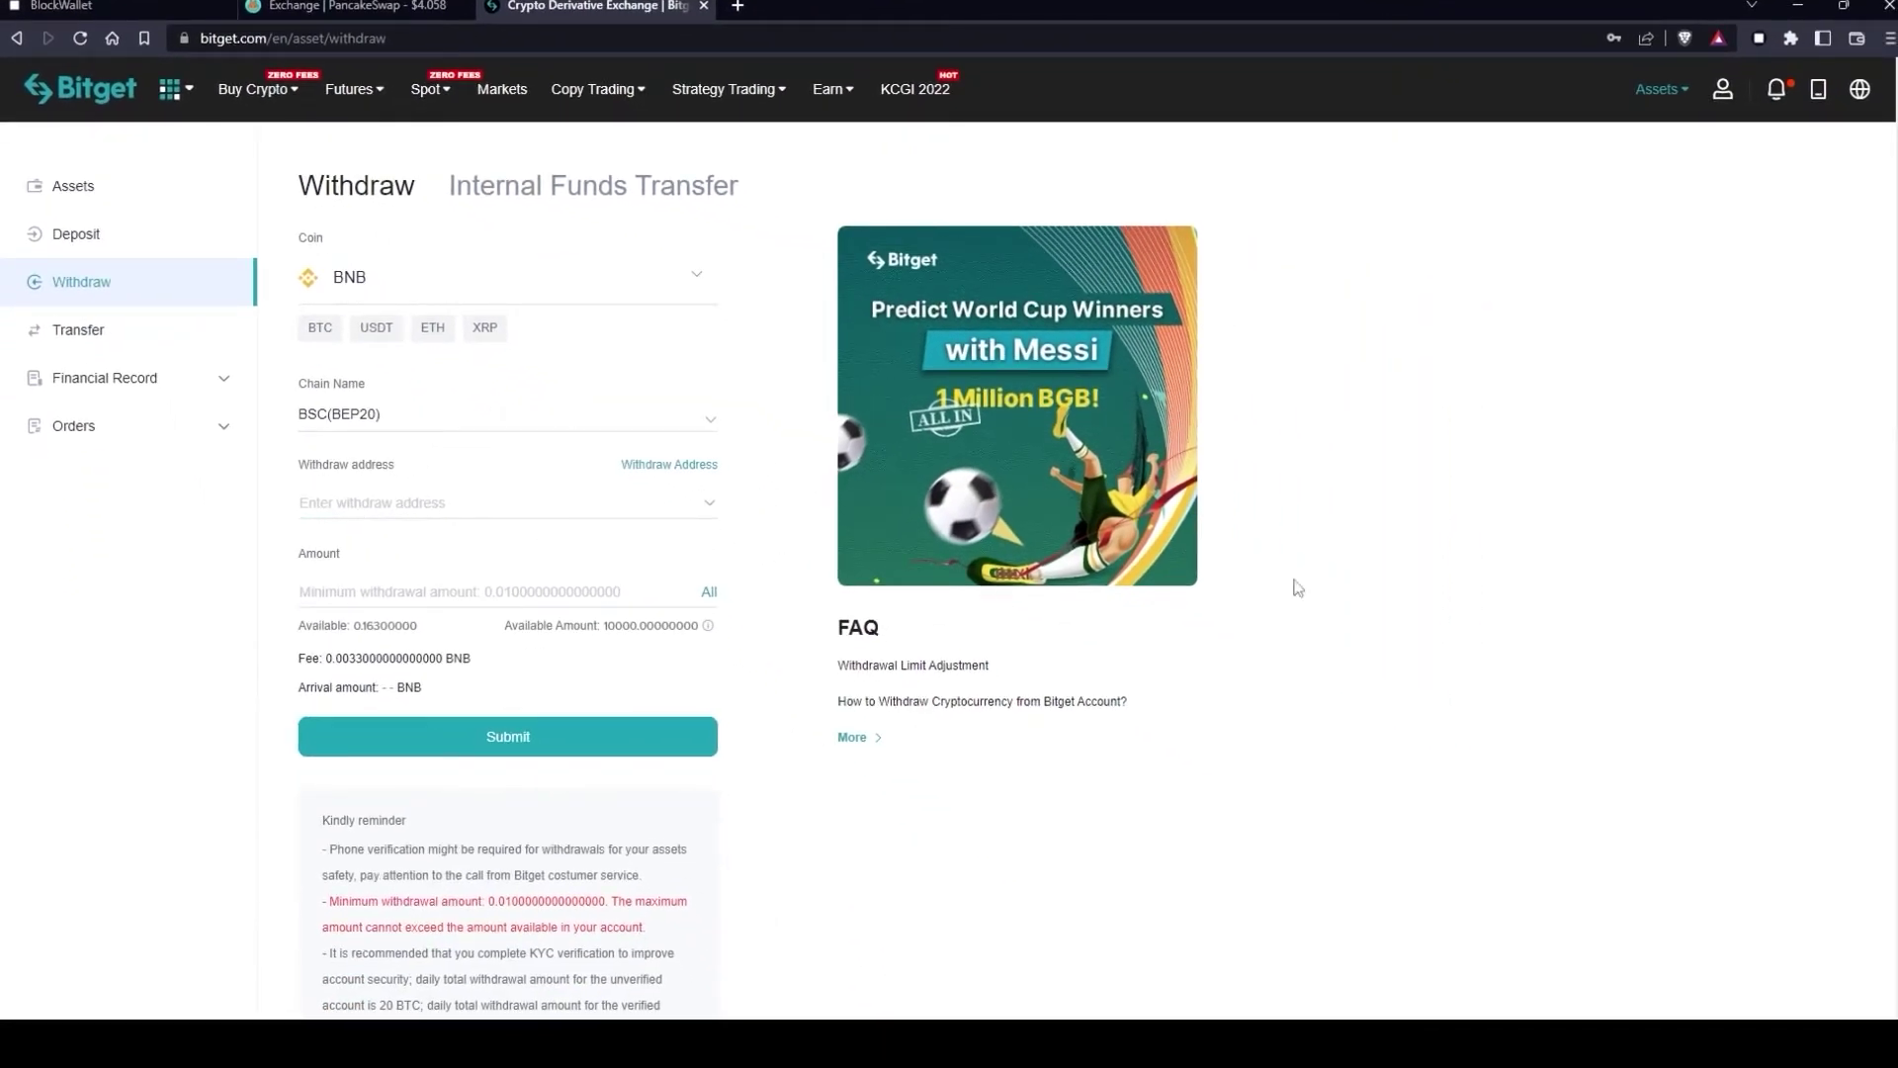
- Paste BlockWallet's receiving address, withdraw all 0.163 BNB on BSC(BEP20), and confirm
{"action": "left_click", "coordinate": [1759, 38]}
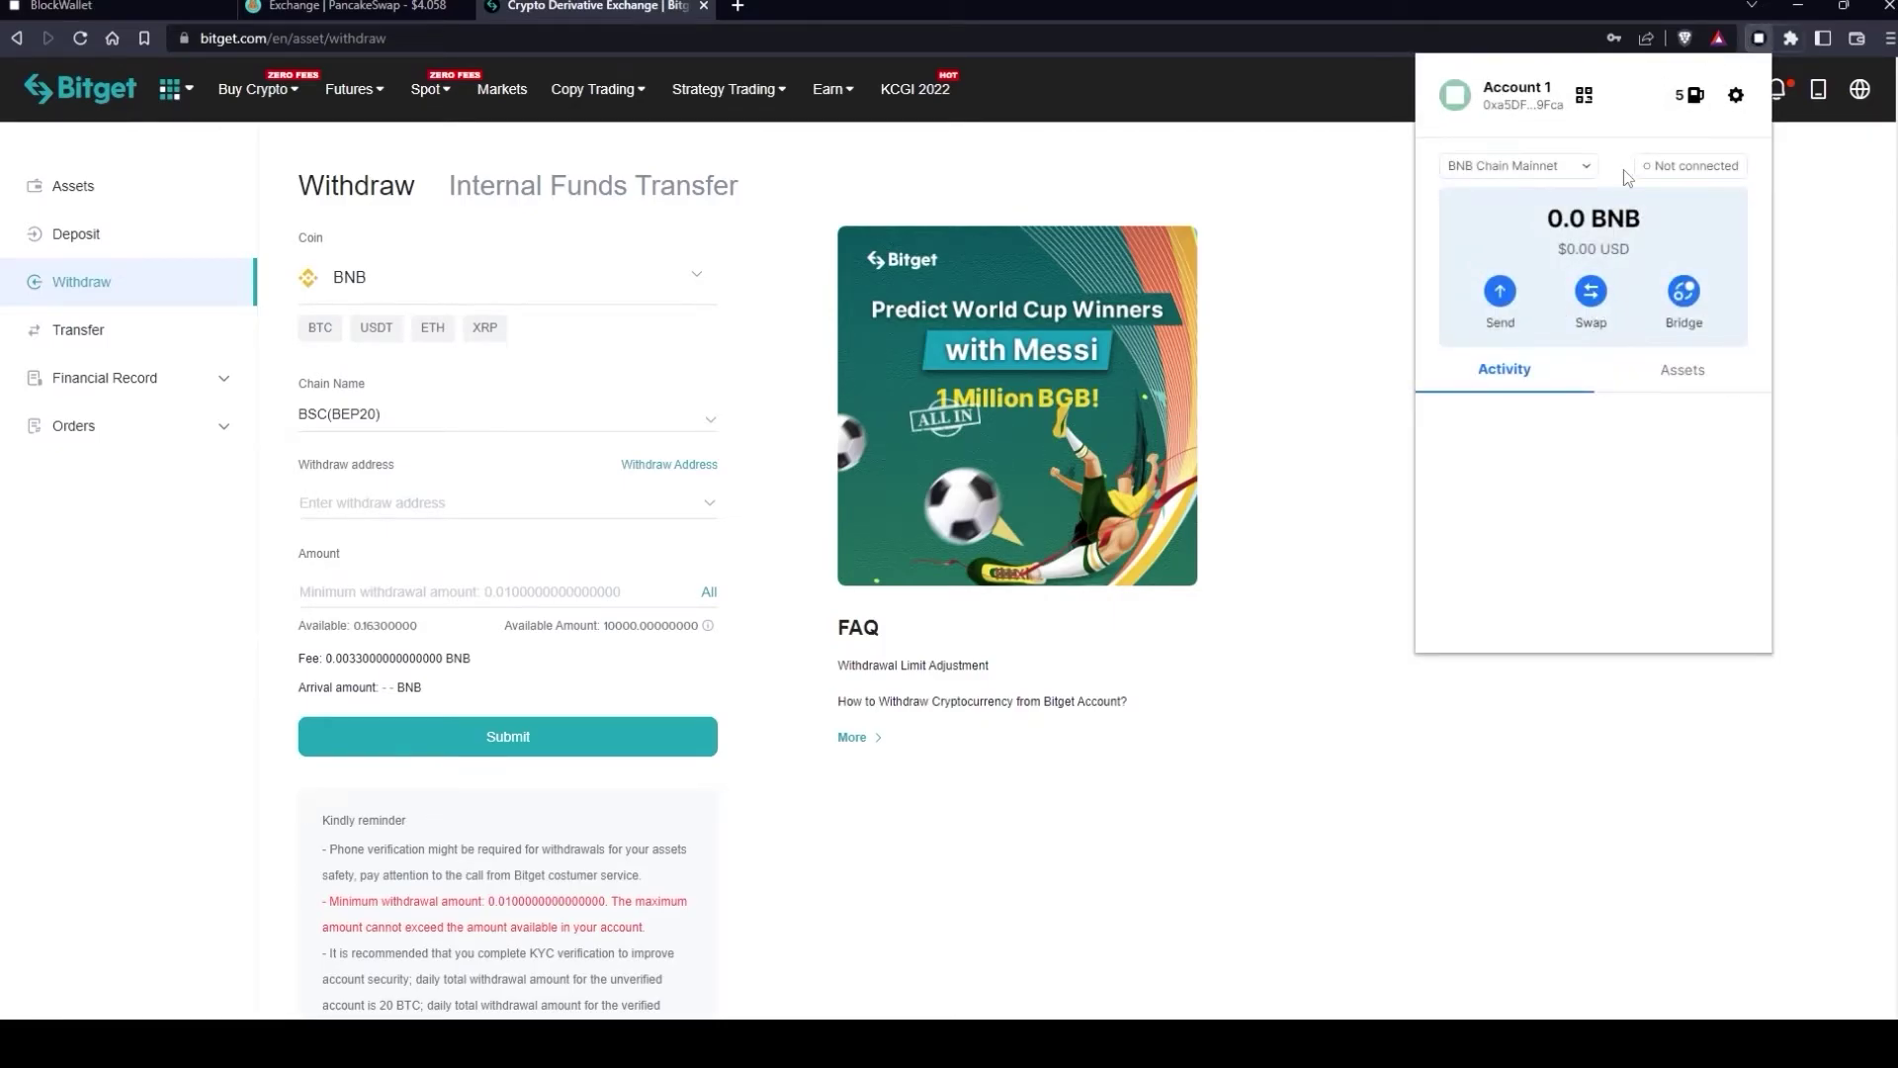
{"action": "left_click", "coordinate": [1584, 95]}
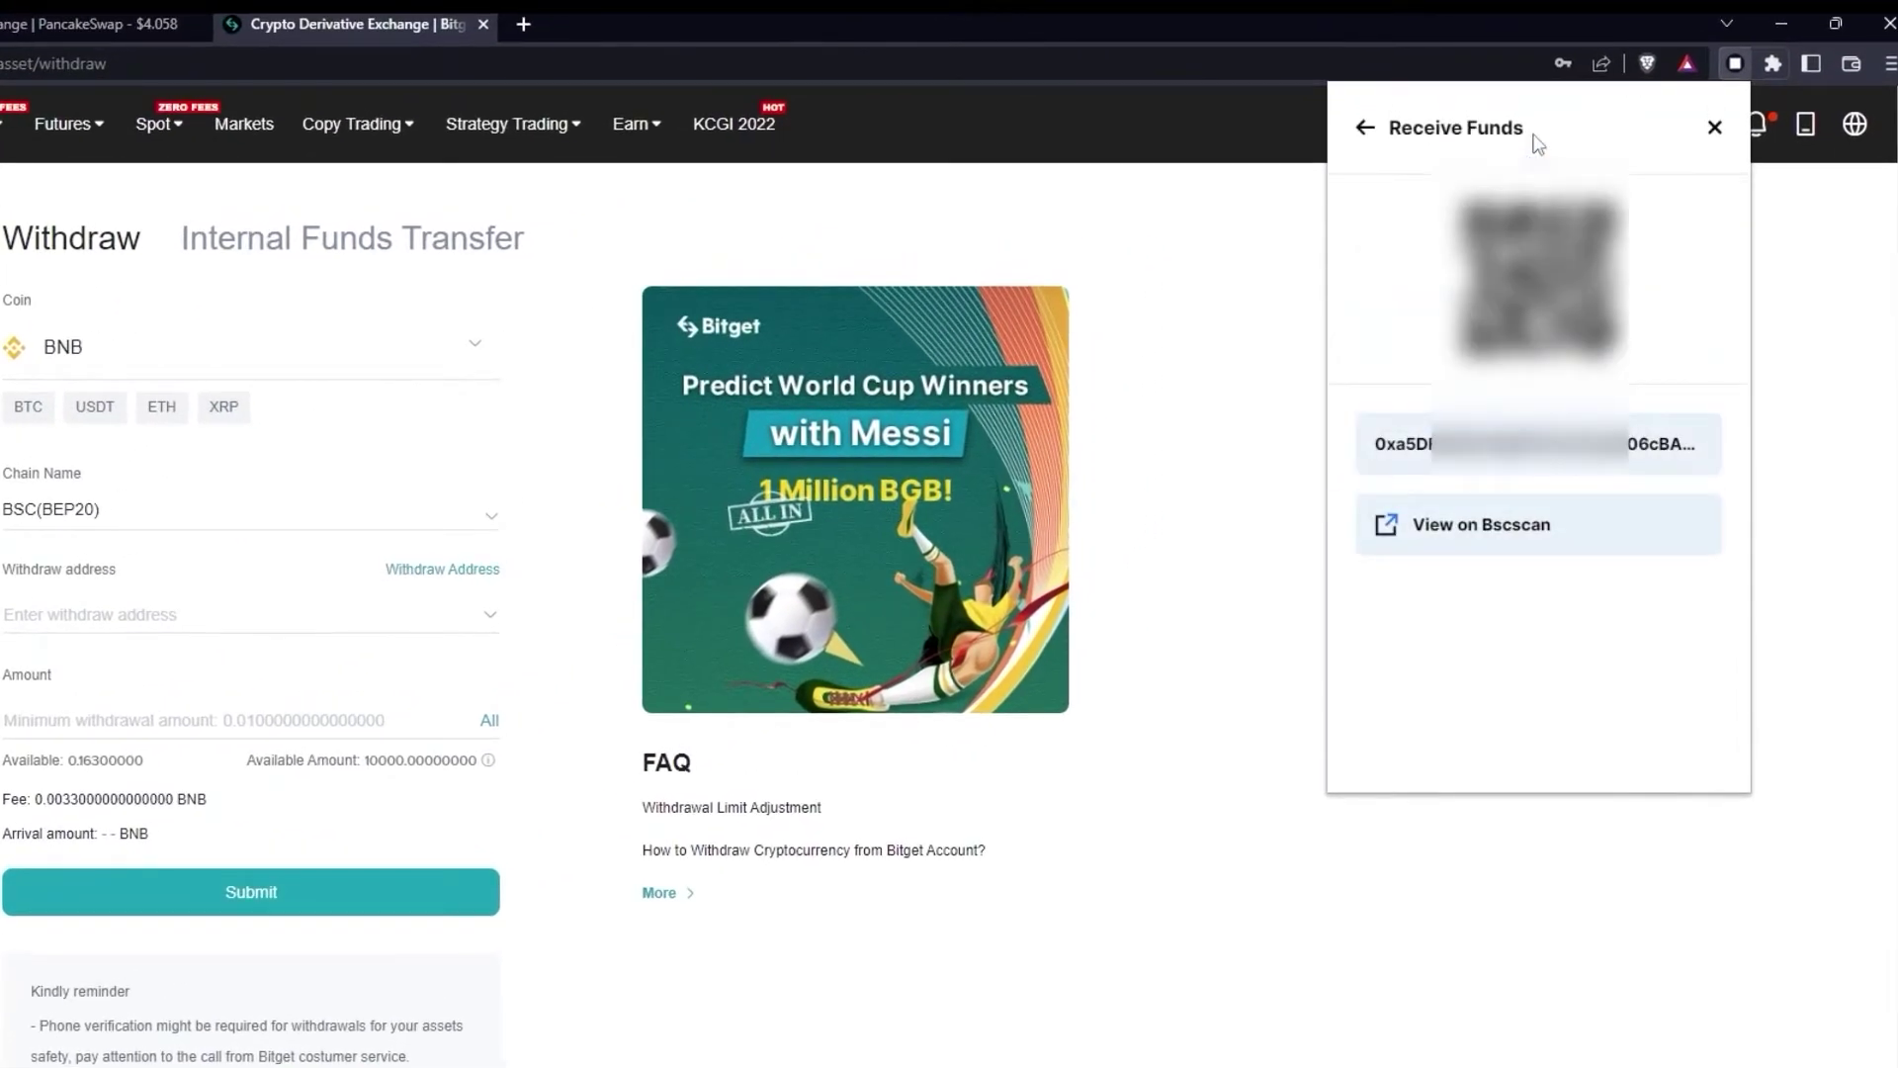
{"action": "left_click", "coordinate": [1538, 443]}
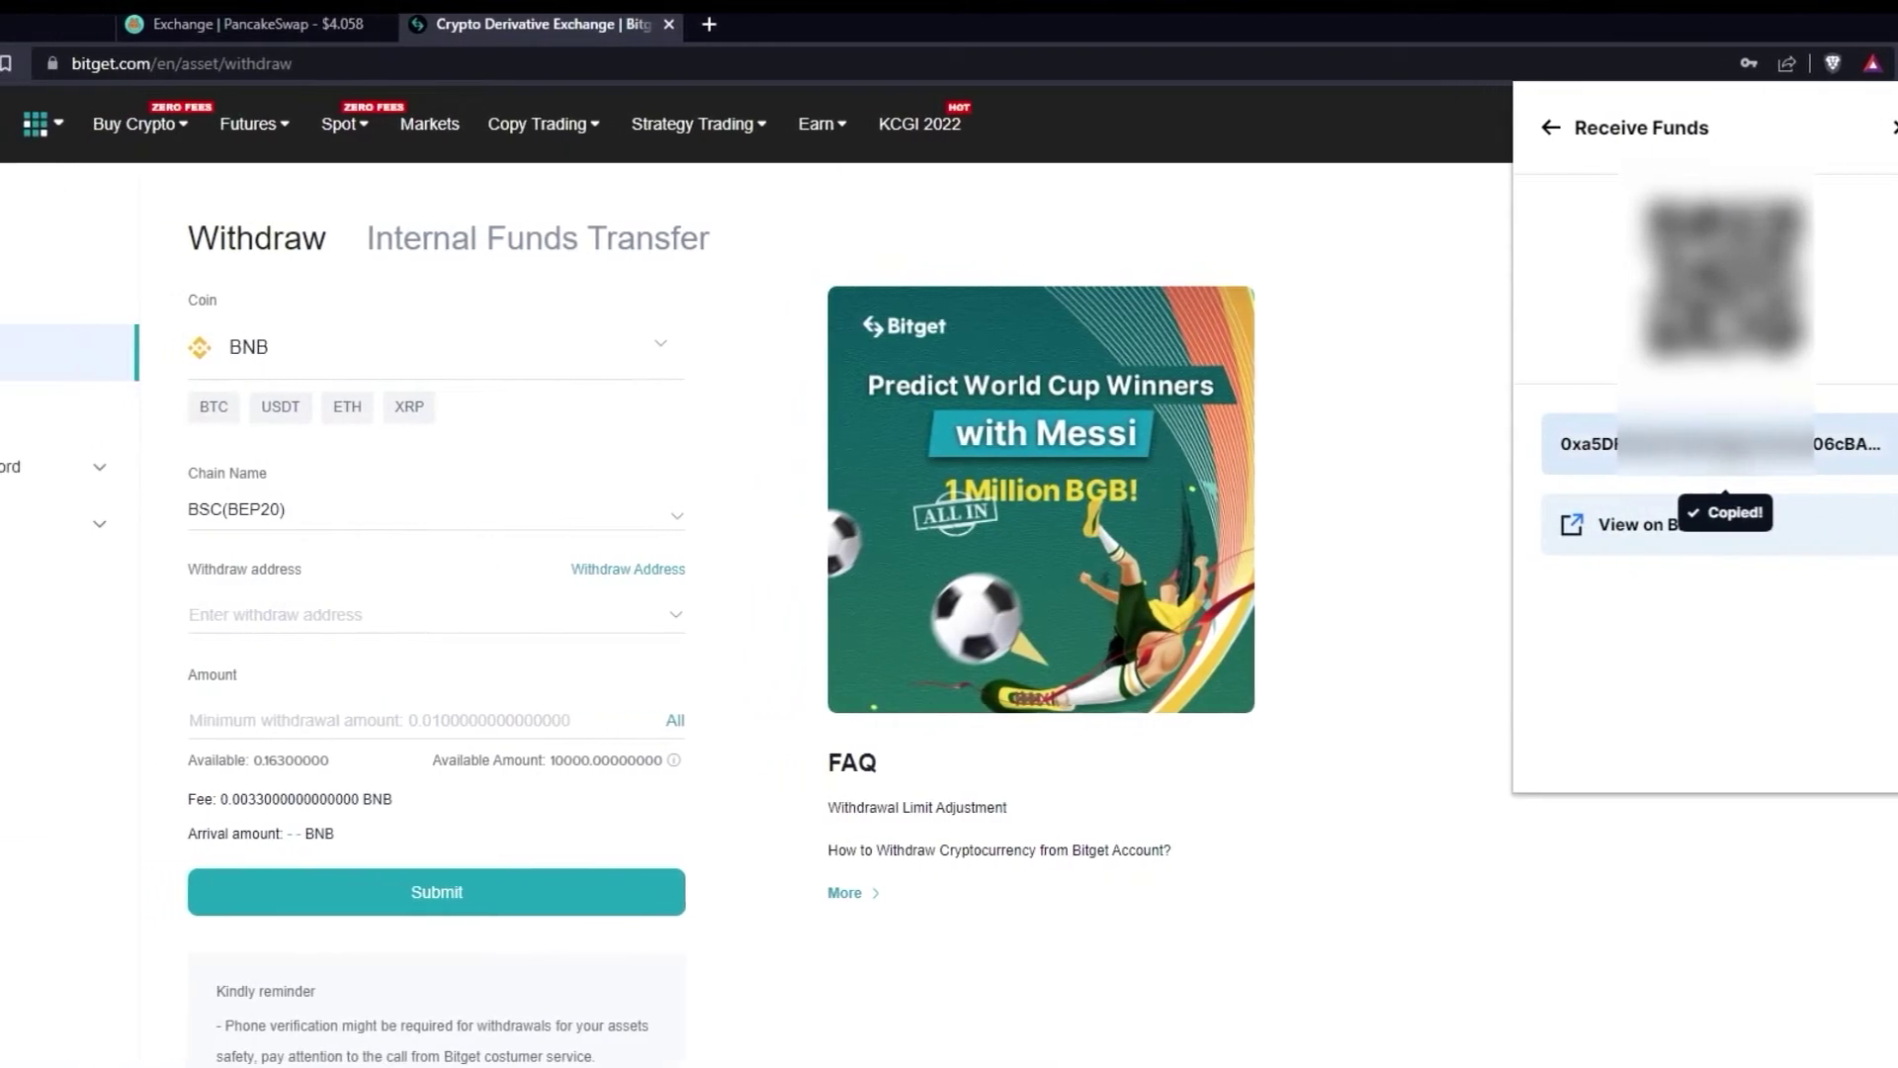
{"action": "left_click", "coordinate": [412, 623]}
{"action": "key", "text": "ctrl+v"}
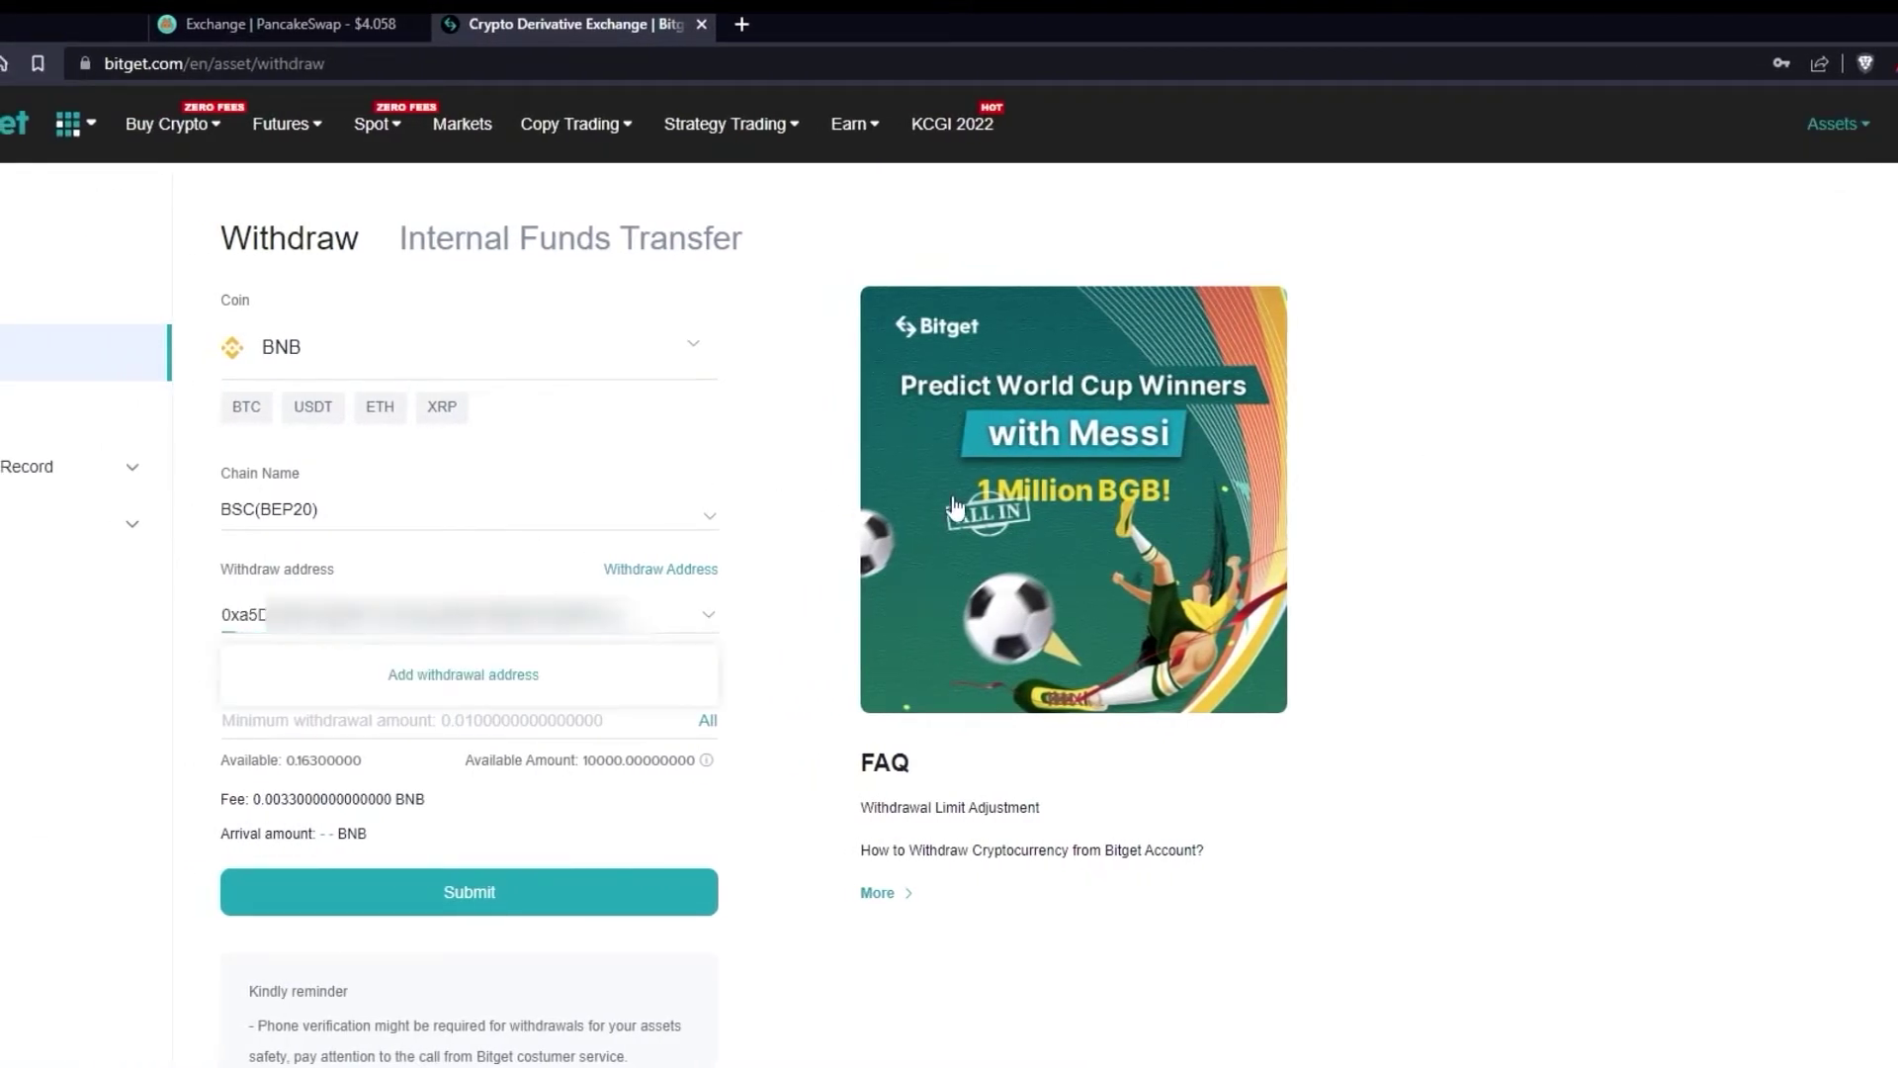
{"action": "left_click", "coordinate": [707, 724]}
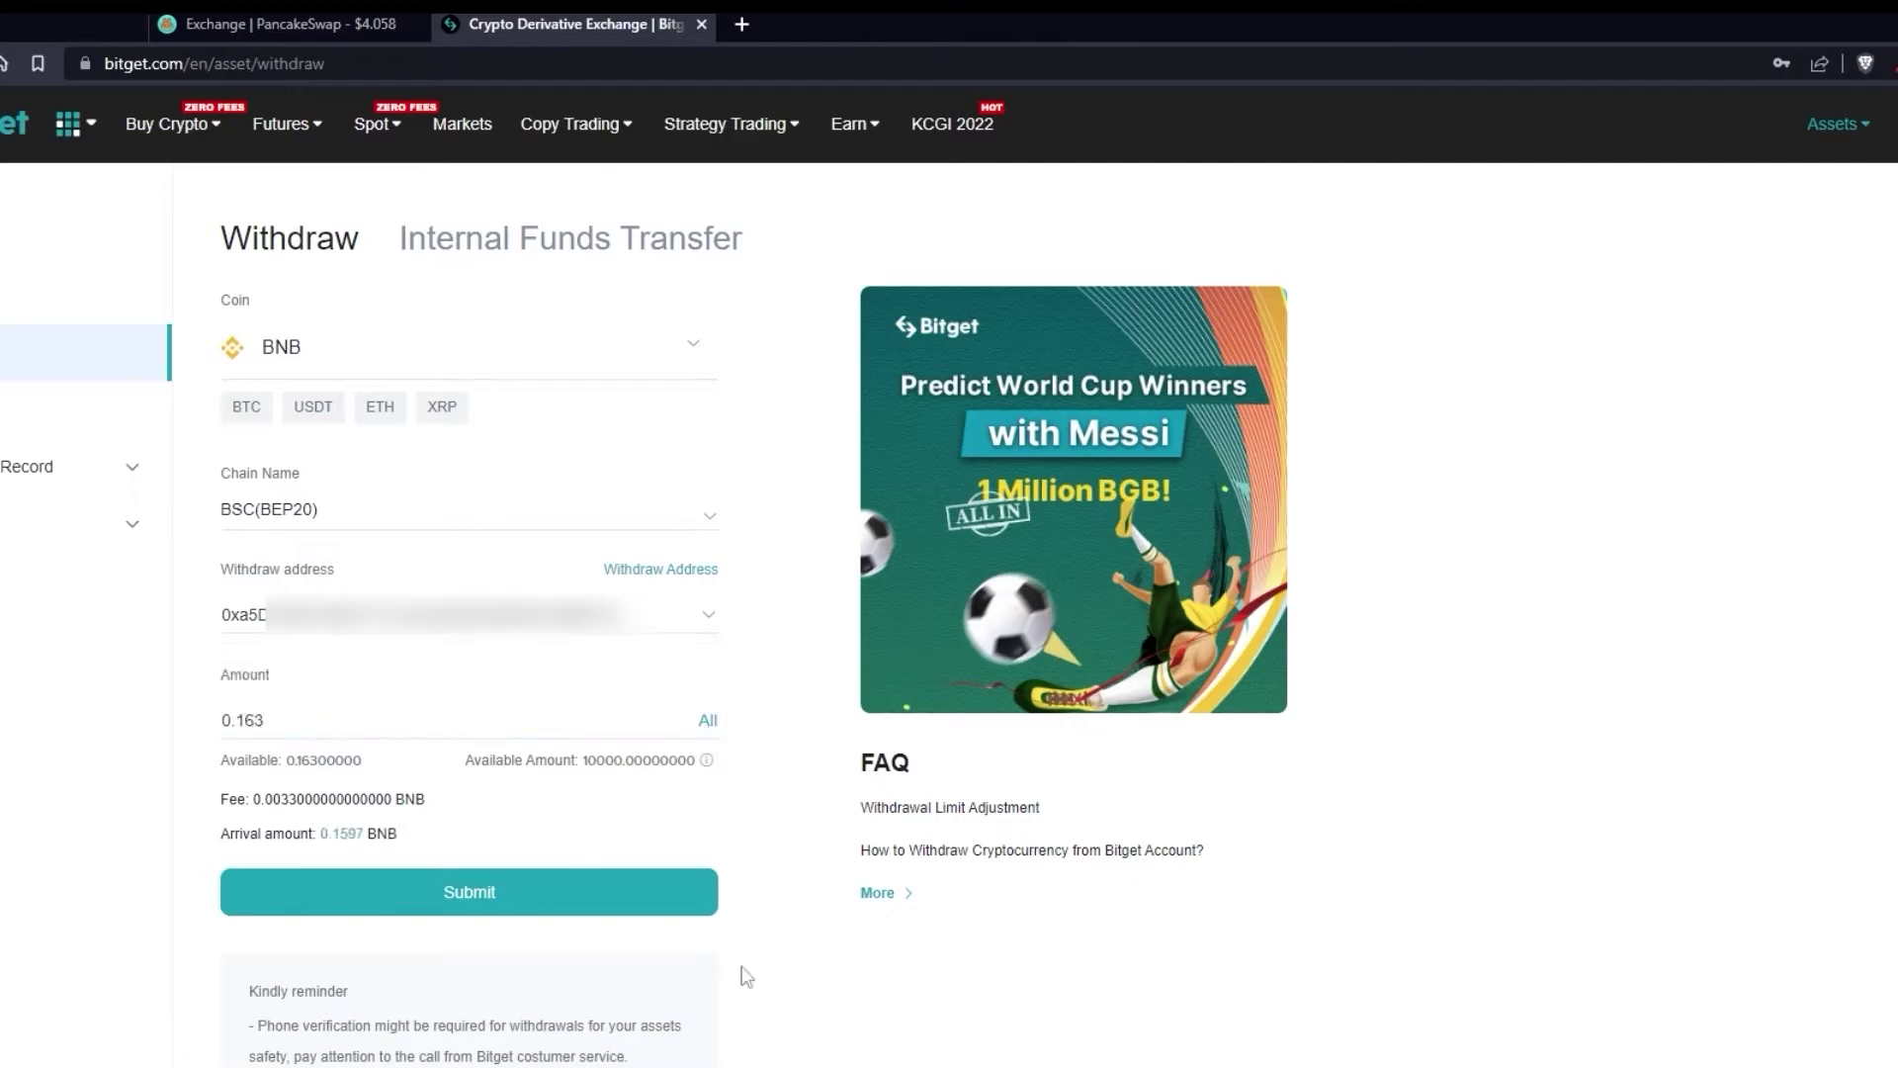
{"action": "left_click", "coordinate": [607, 910]}
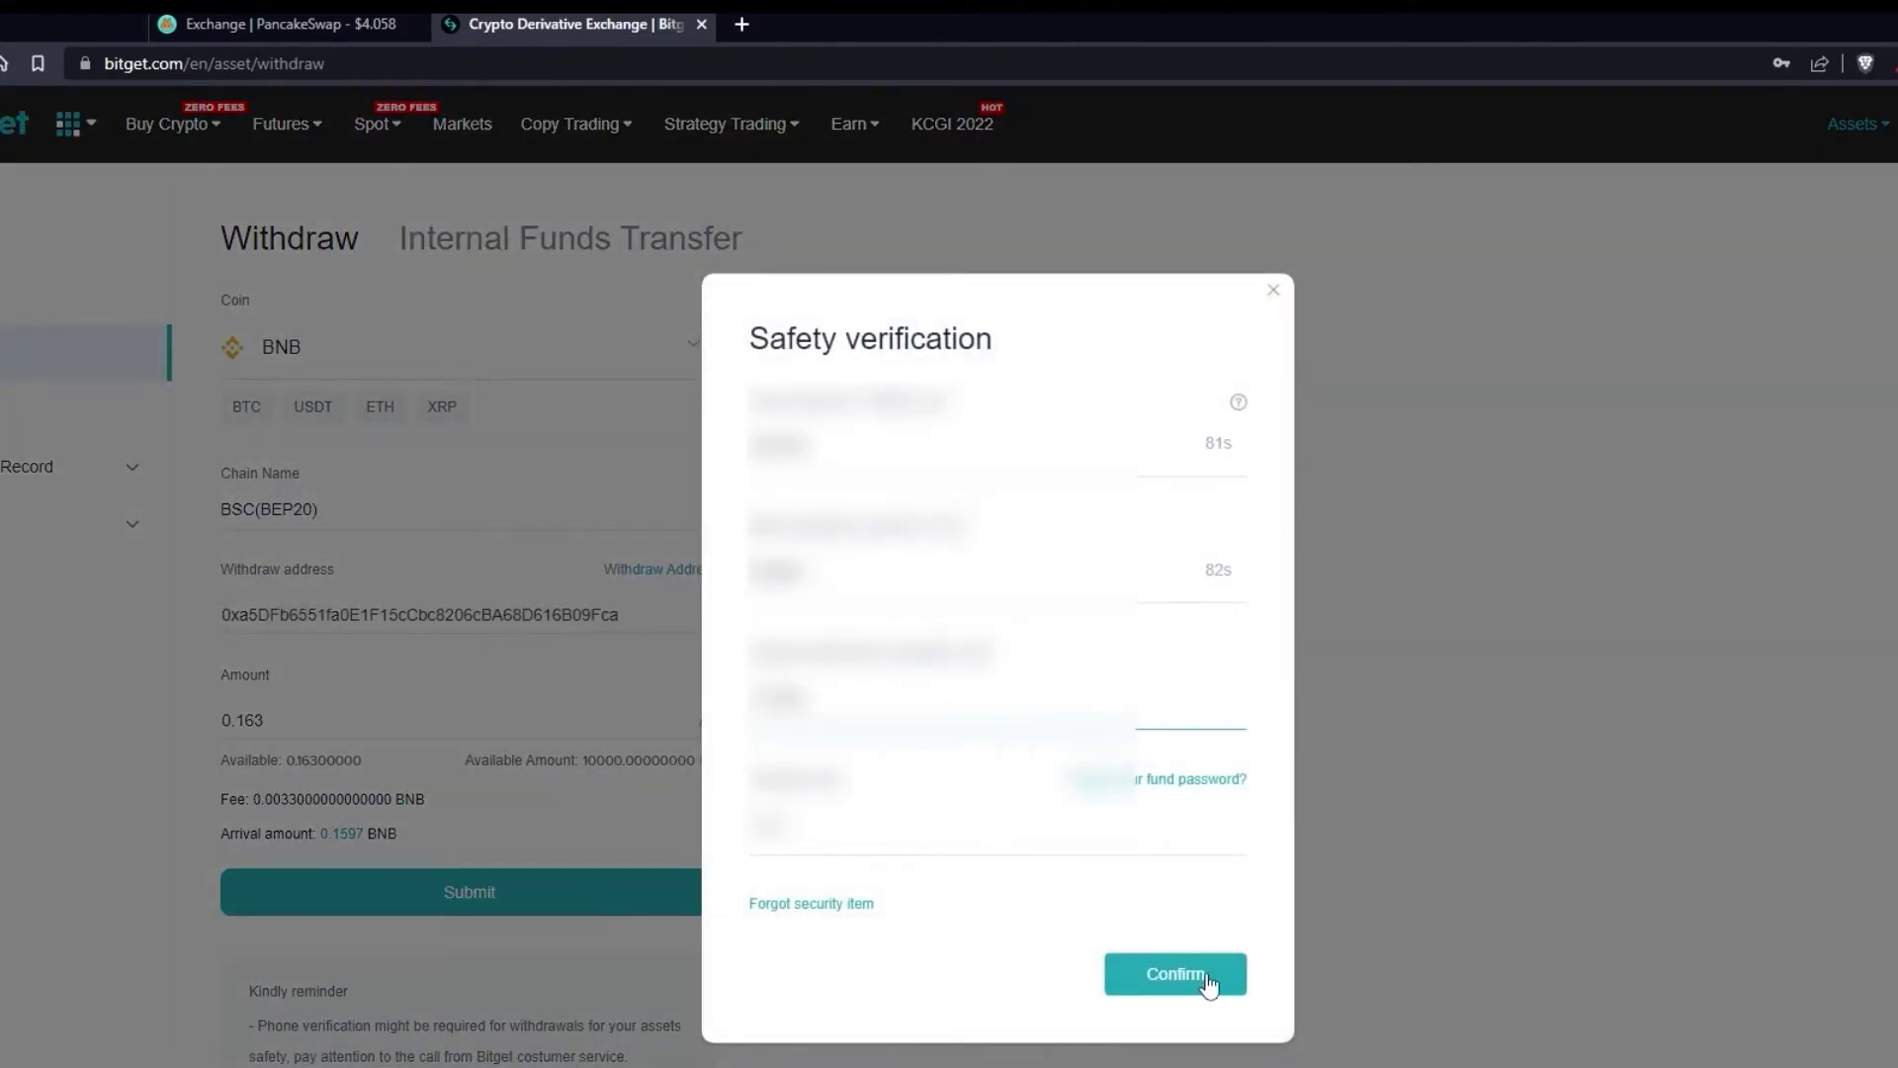
{"action": "left_click", "coordinate": [1174, 970]}
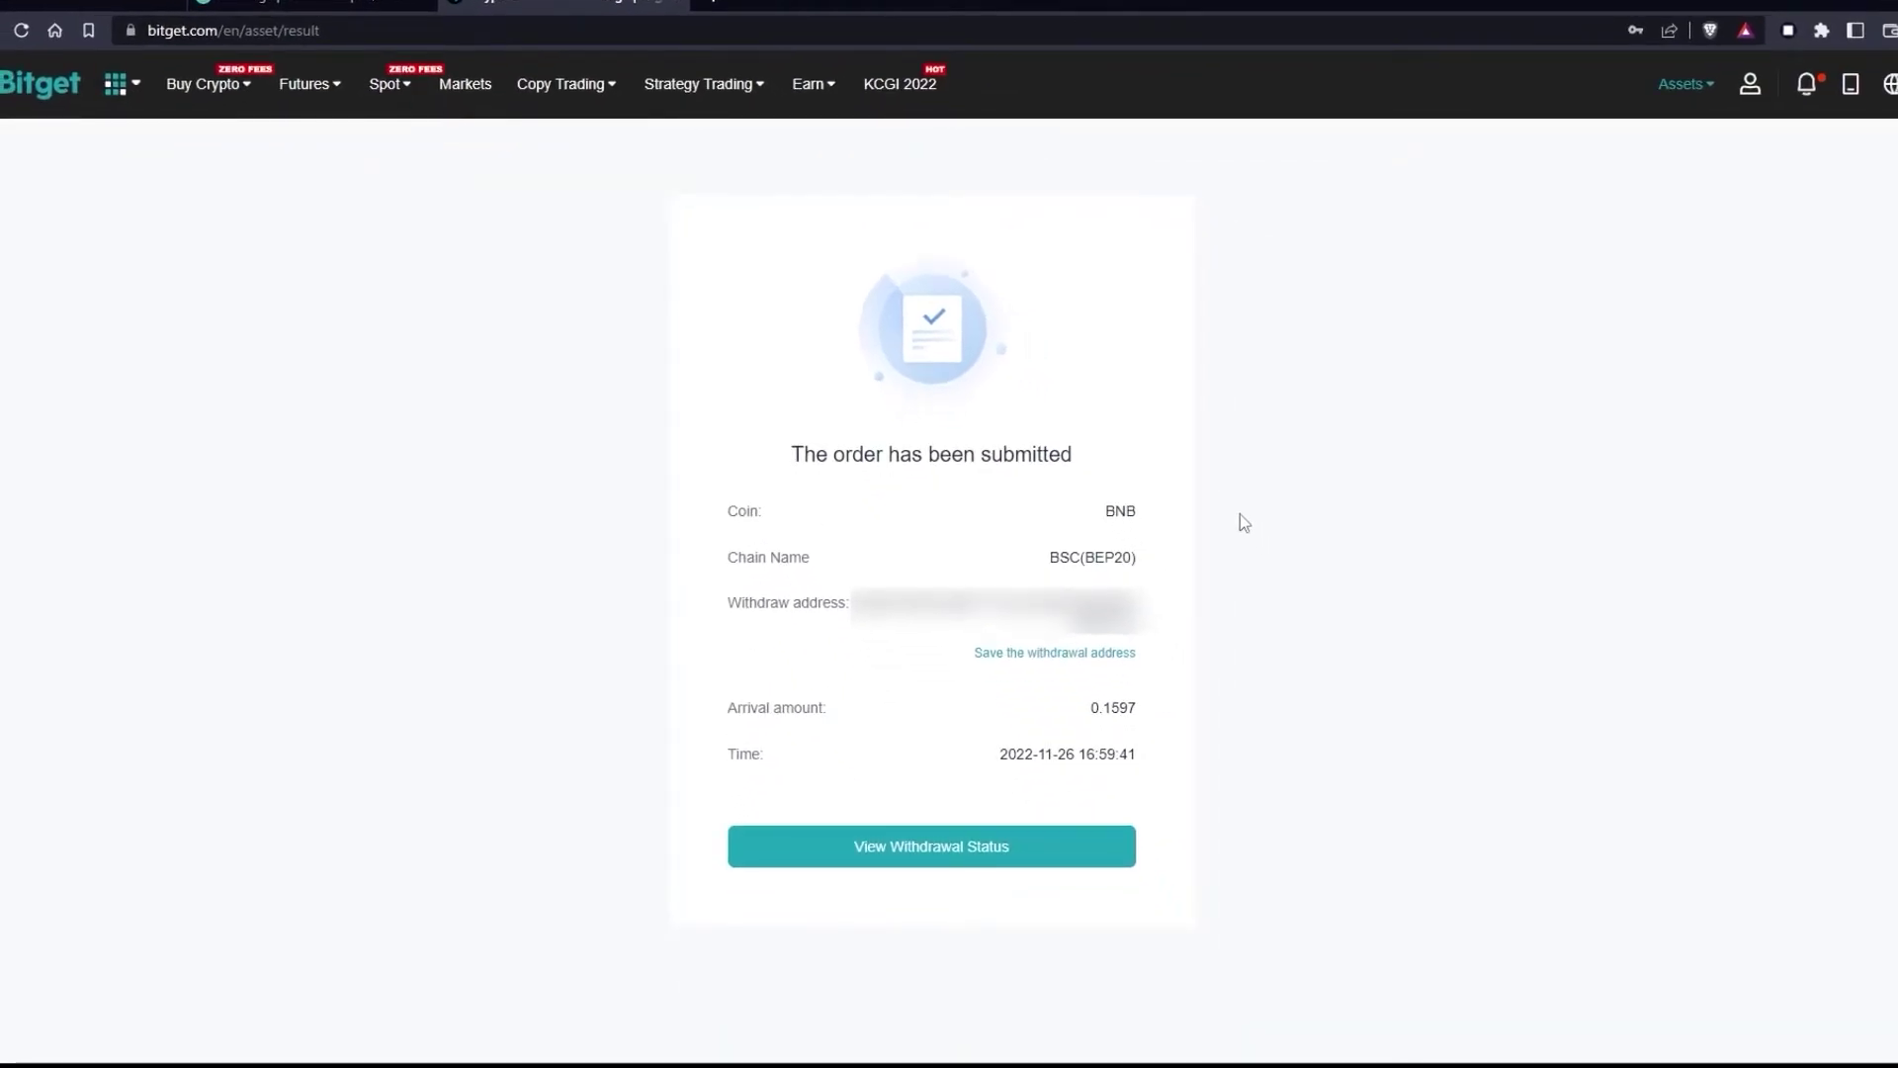
- View the status of the Bitget BNB withdrawal
{"action": "left_click", "coordinate": [999, 823]}
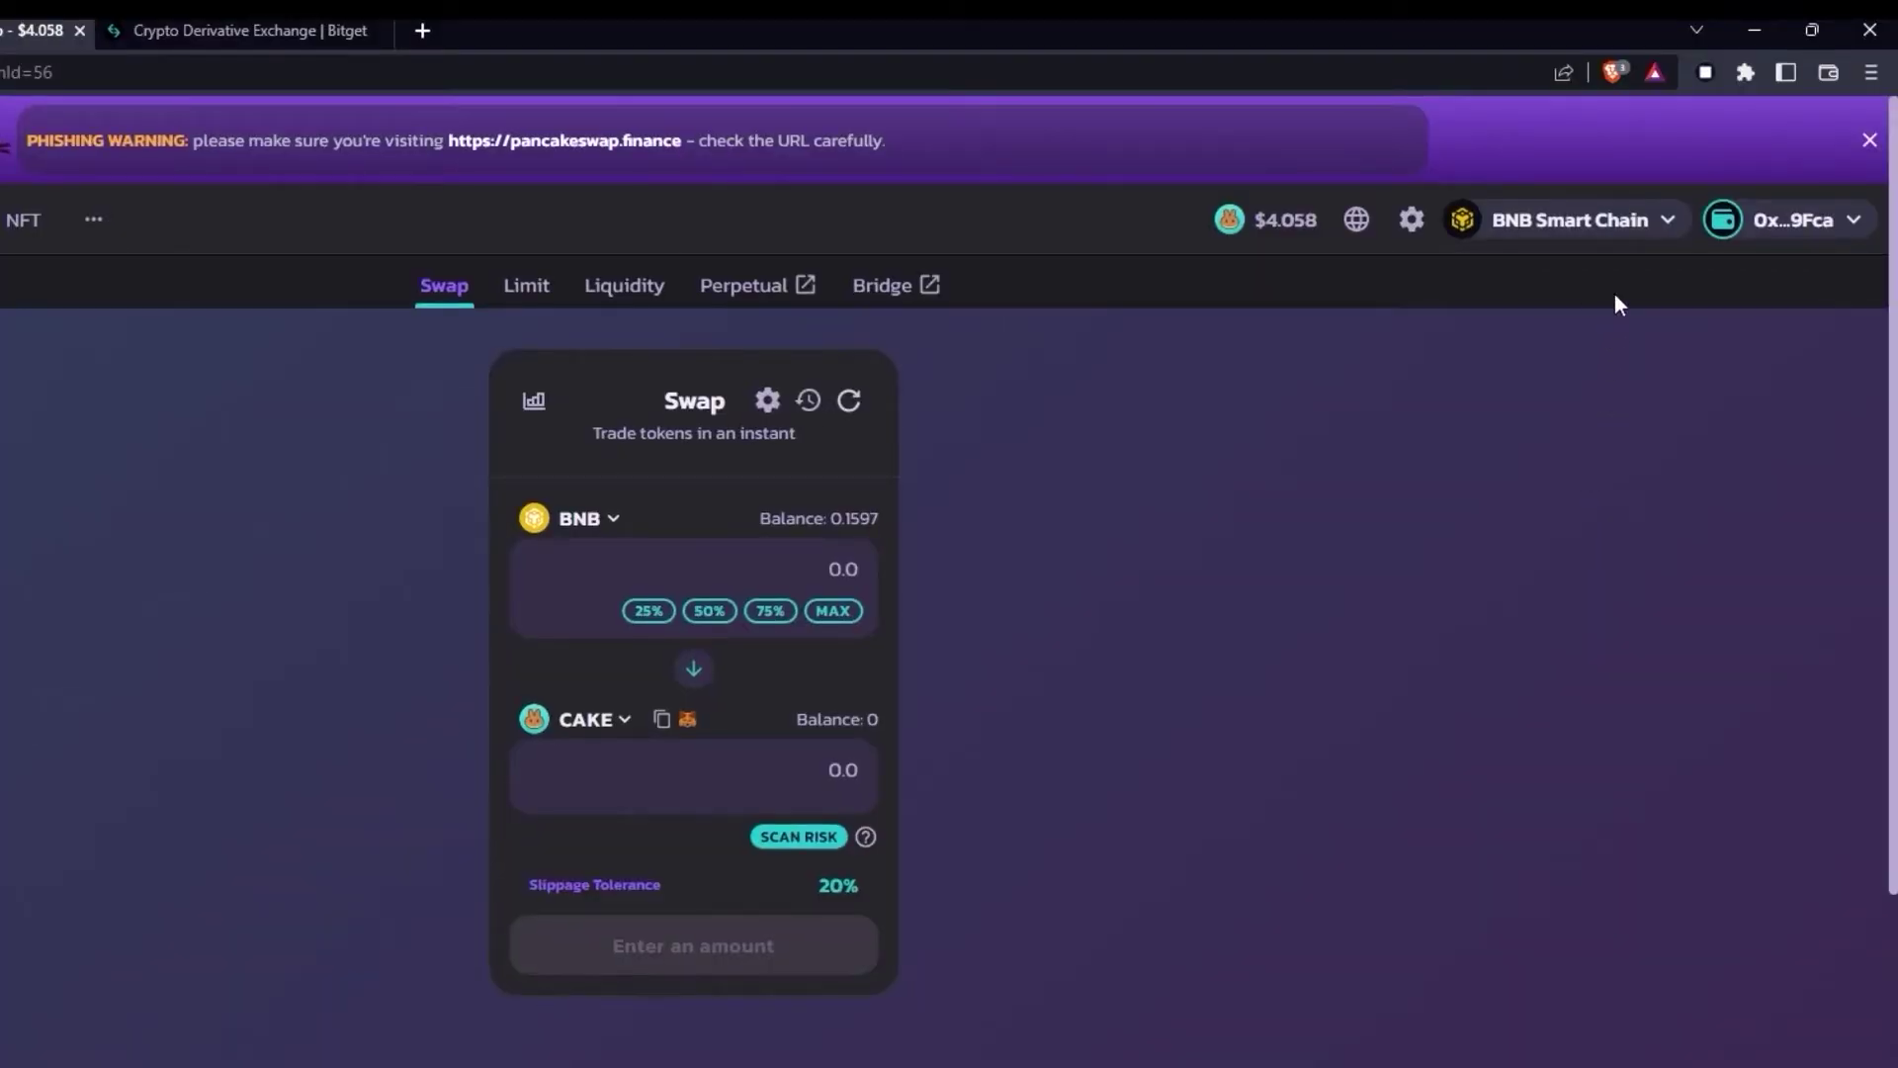
- Add PancakeSwap Token (CAKE) to BlockWallet's assets by searching 'C'
{"action": "left_click", "coordinate": [1702, 77]}
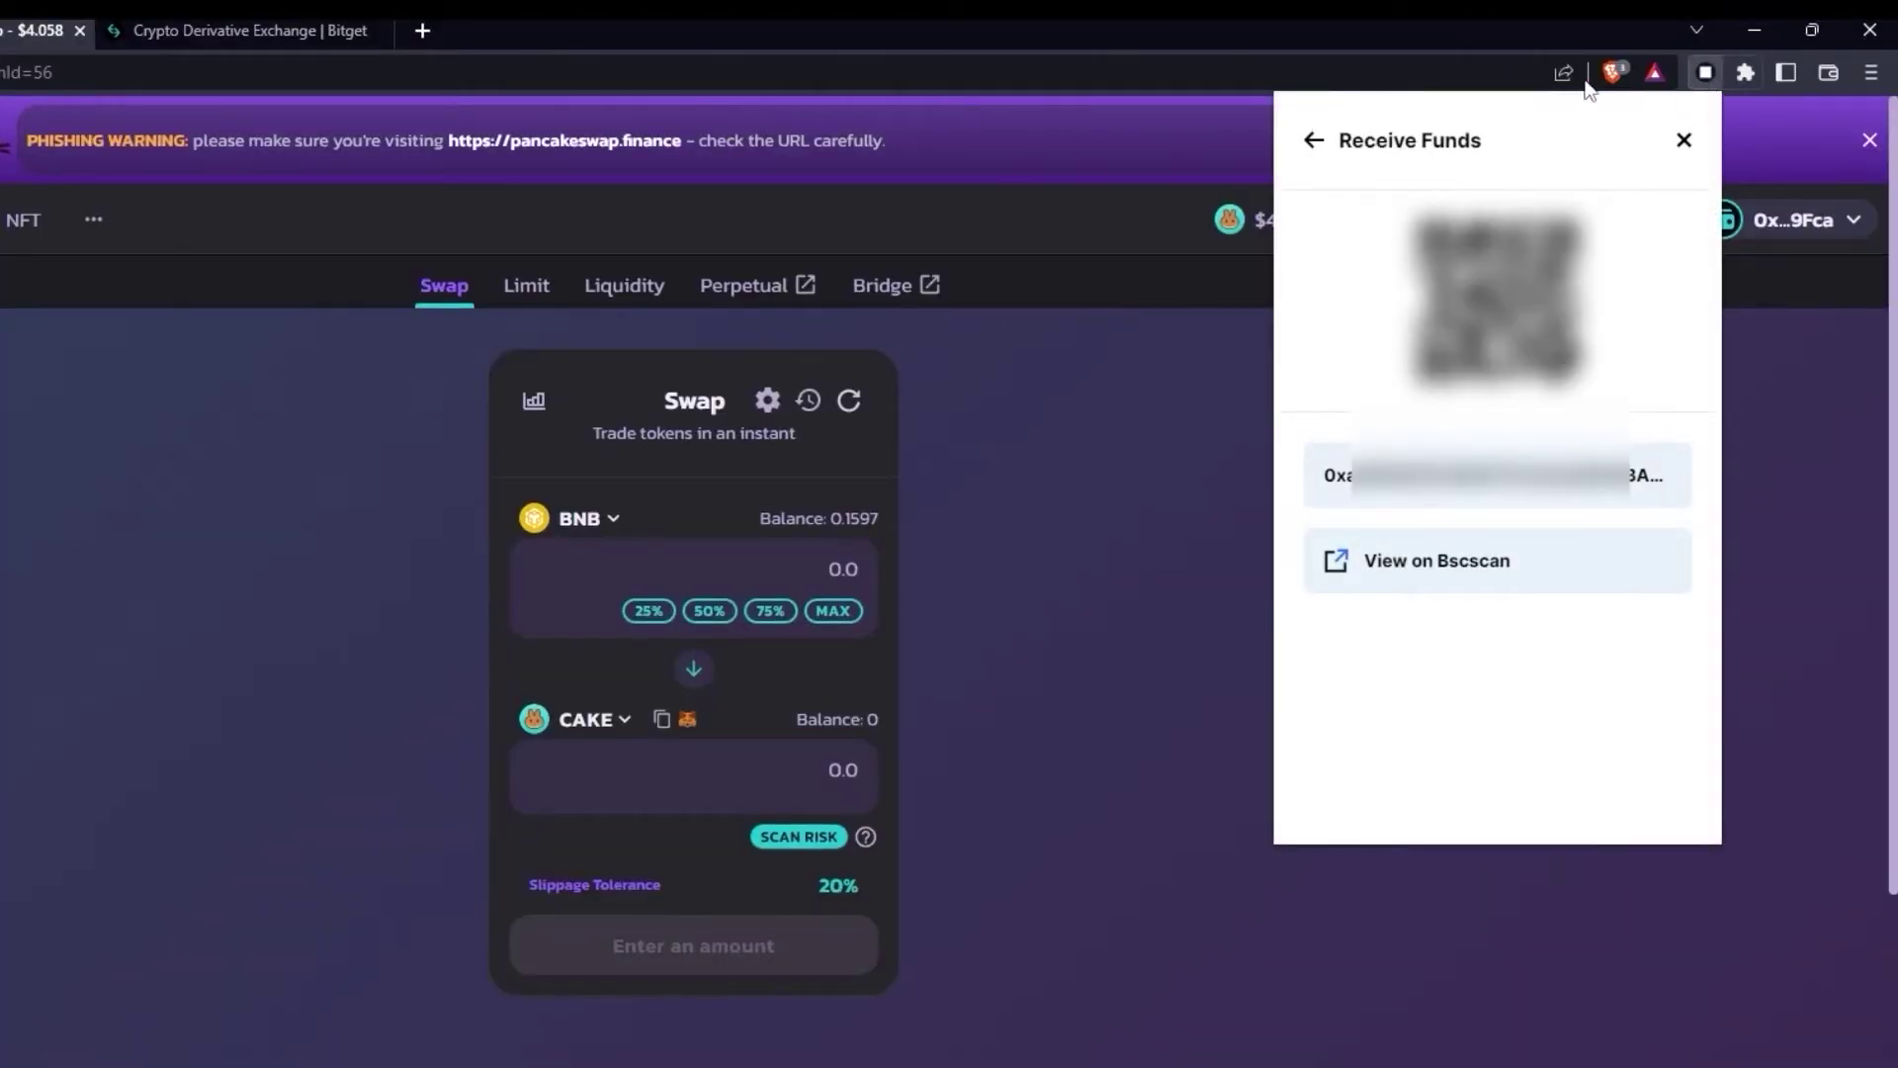
{"action": "left_click", "coordinate": [1314, 141]}
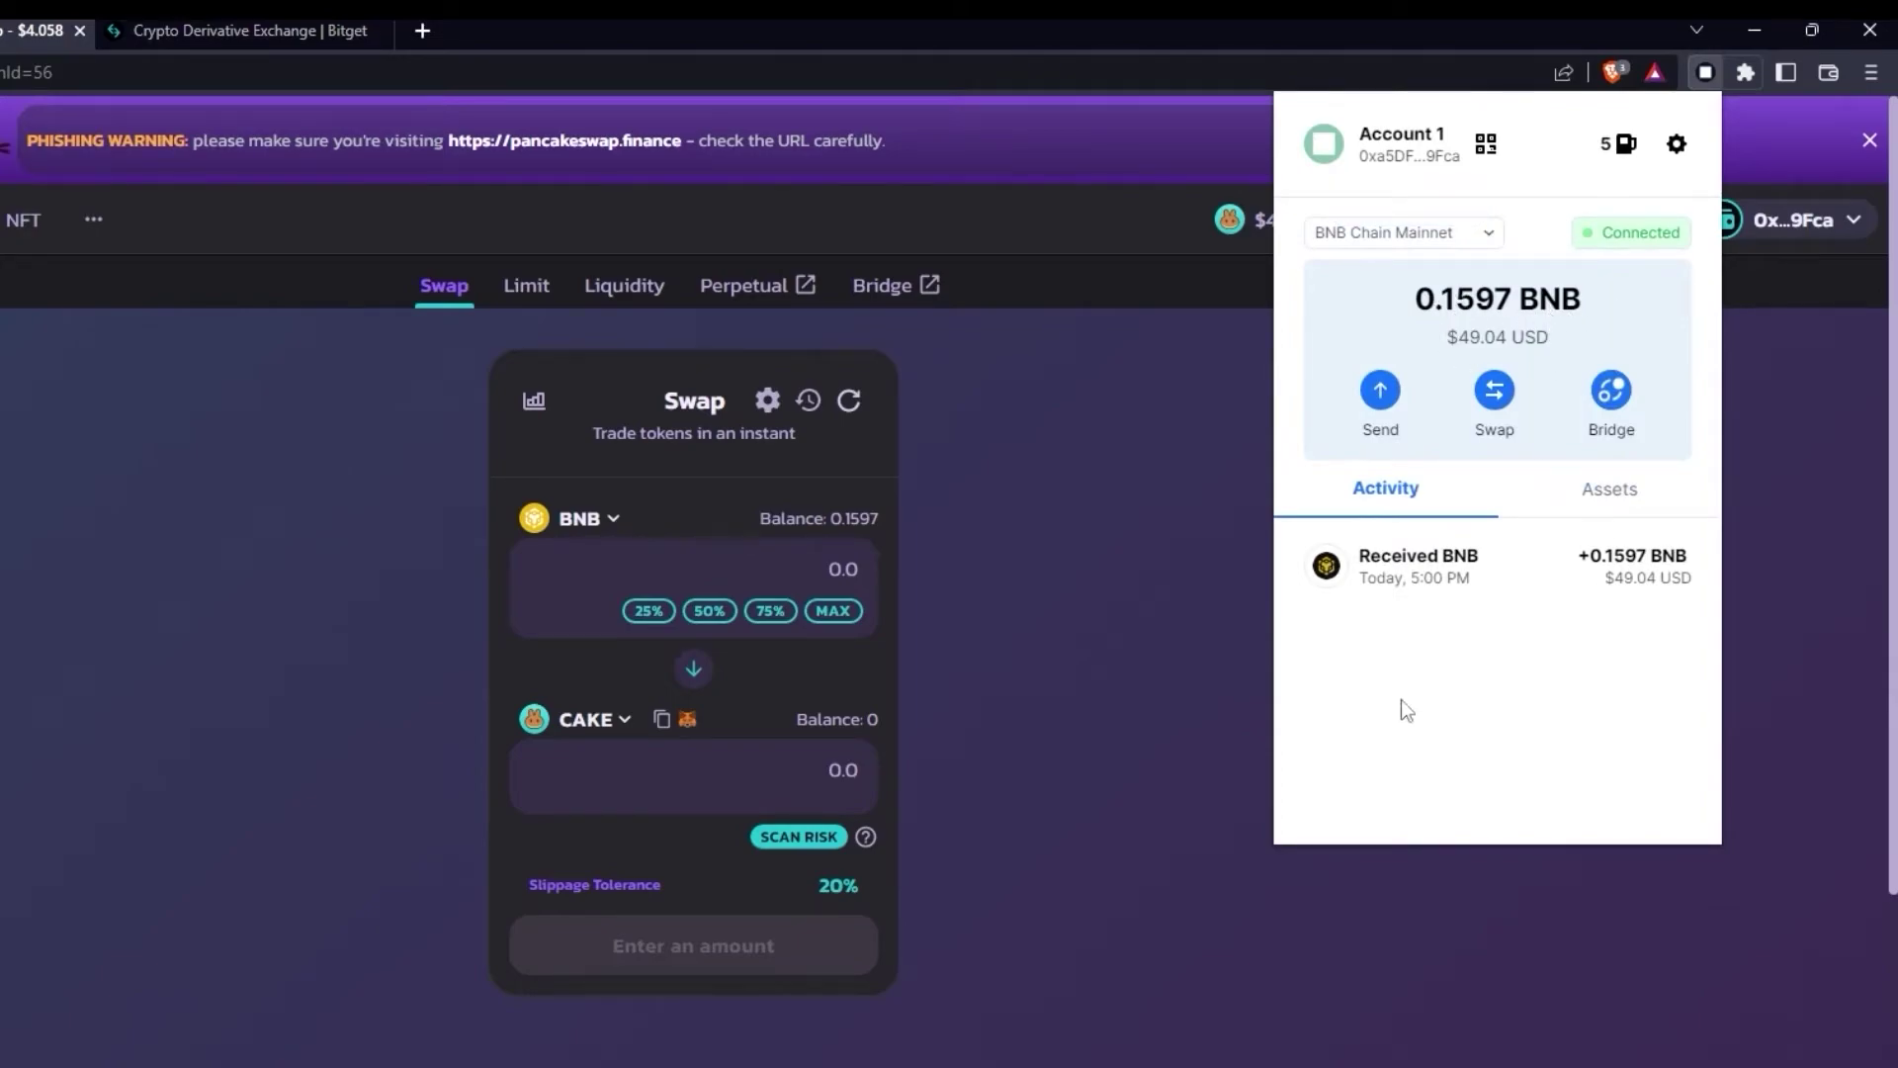
{"action": "left_click", "coordinate": [1611, 491]}
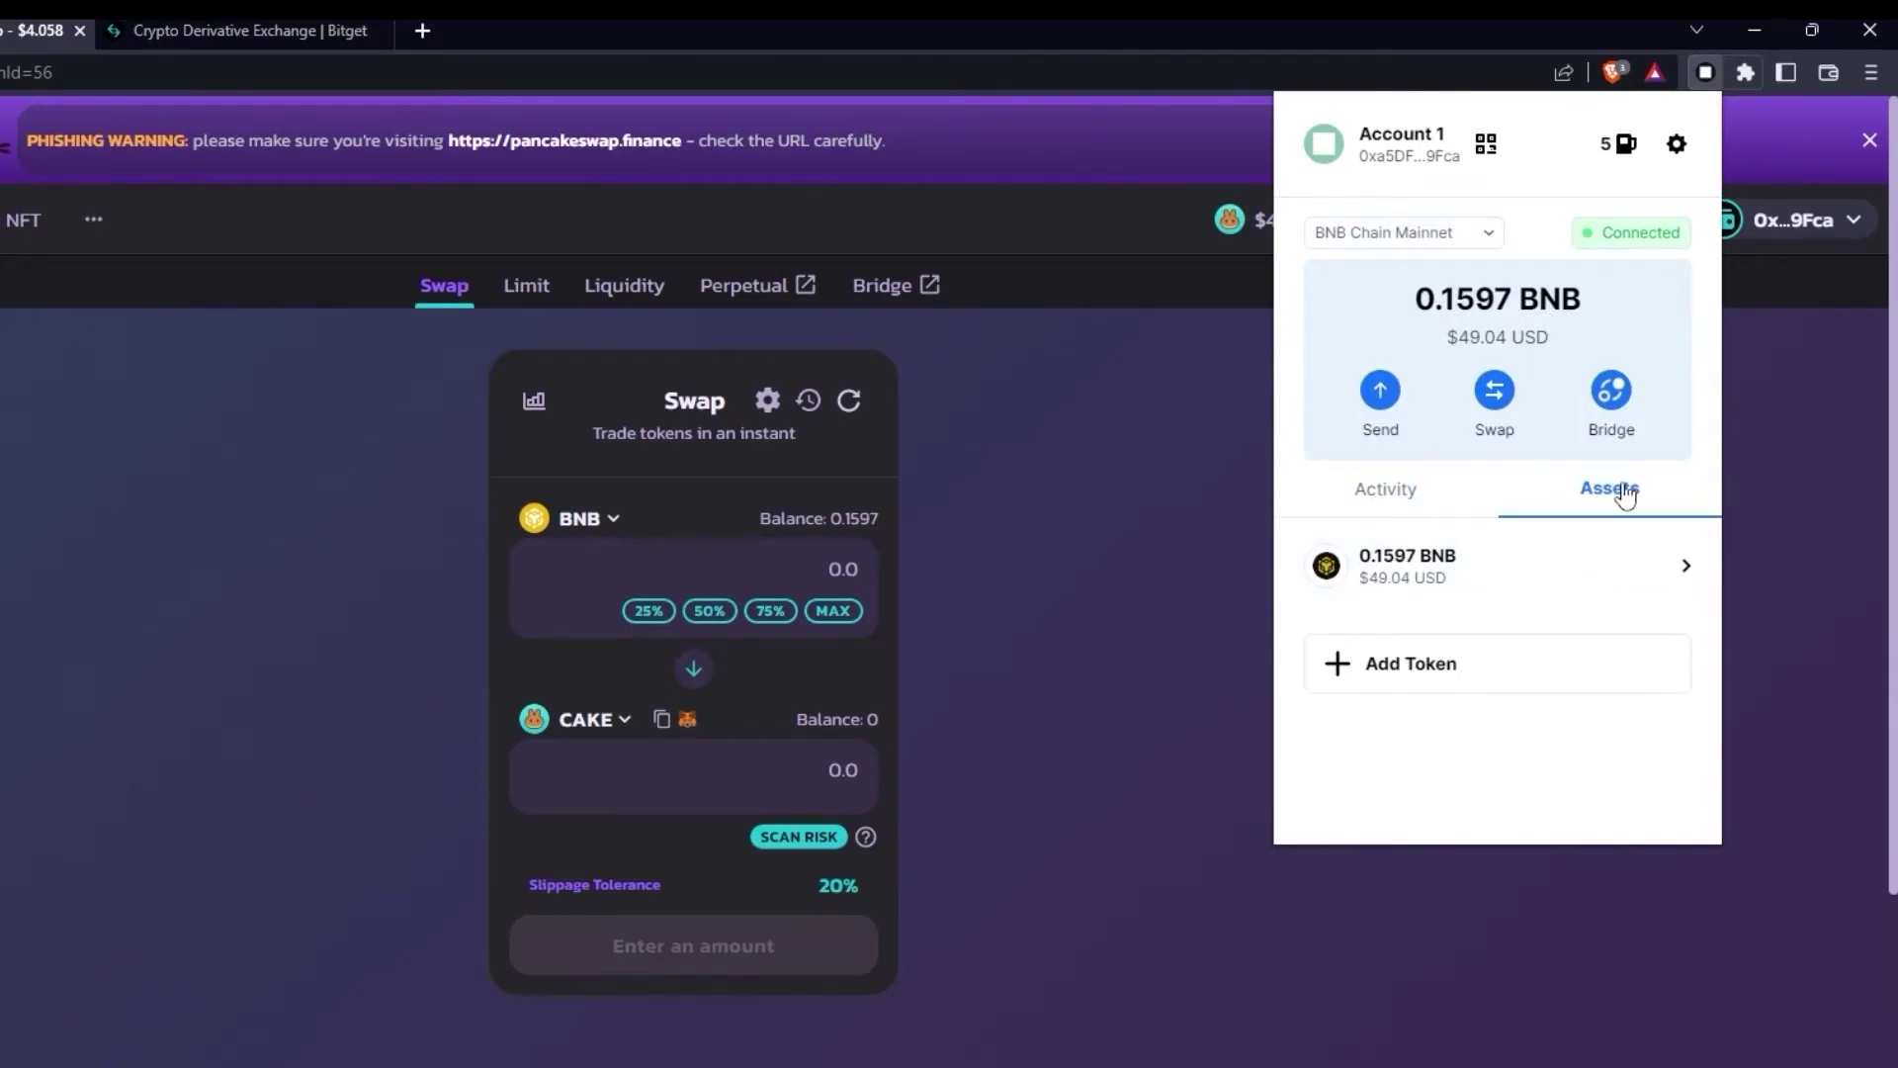
{"action": "left_click", "coordinate": [1520, 672]}
{"action": "type", "text": "CAKE"}
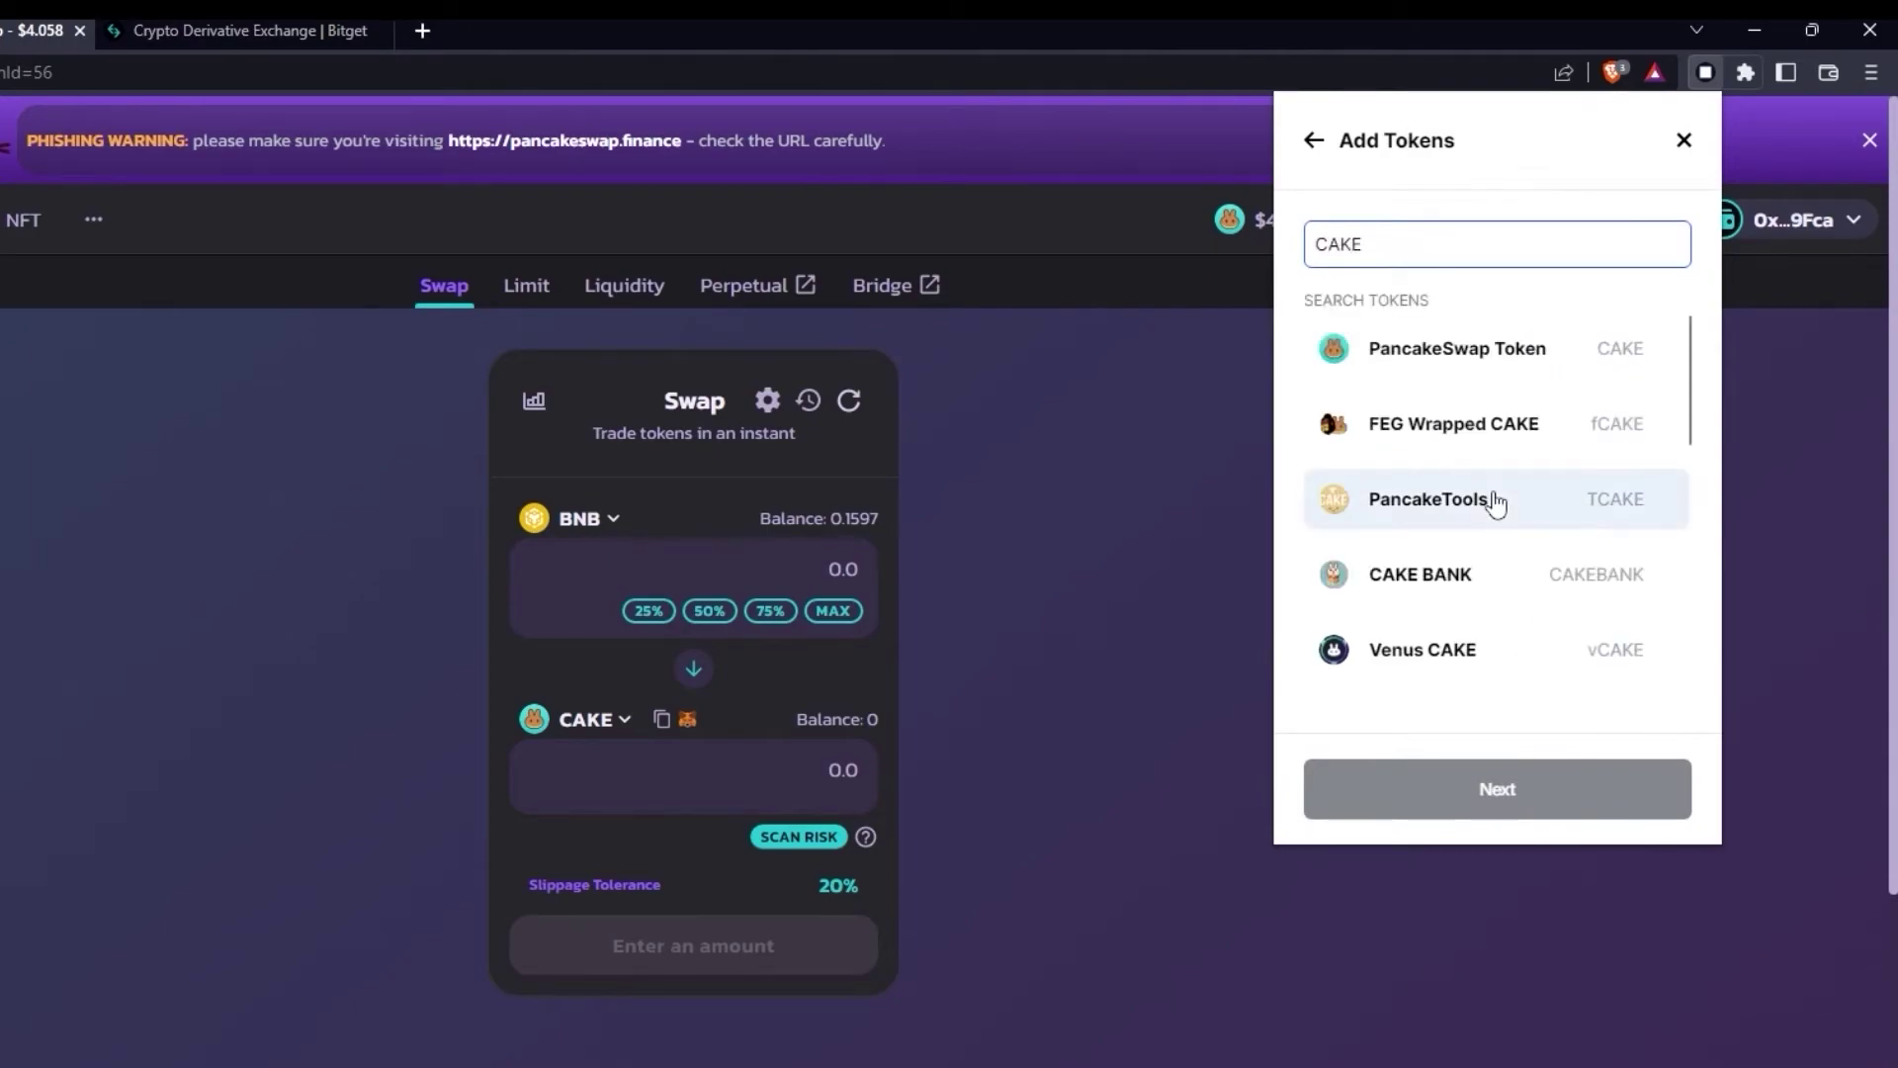
{"action": "left_click", "coordinate": [1613, 383]}
{"action": "left_click", "coordinate": [1598, 806]}
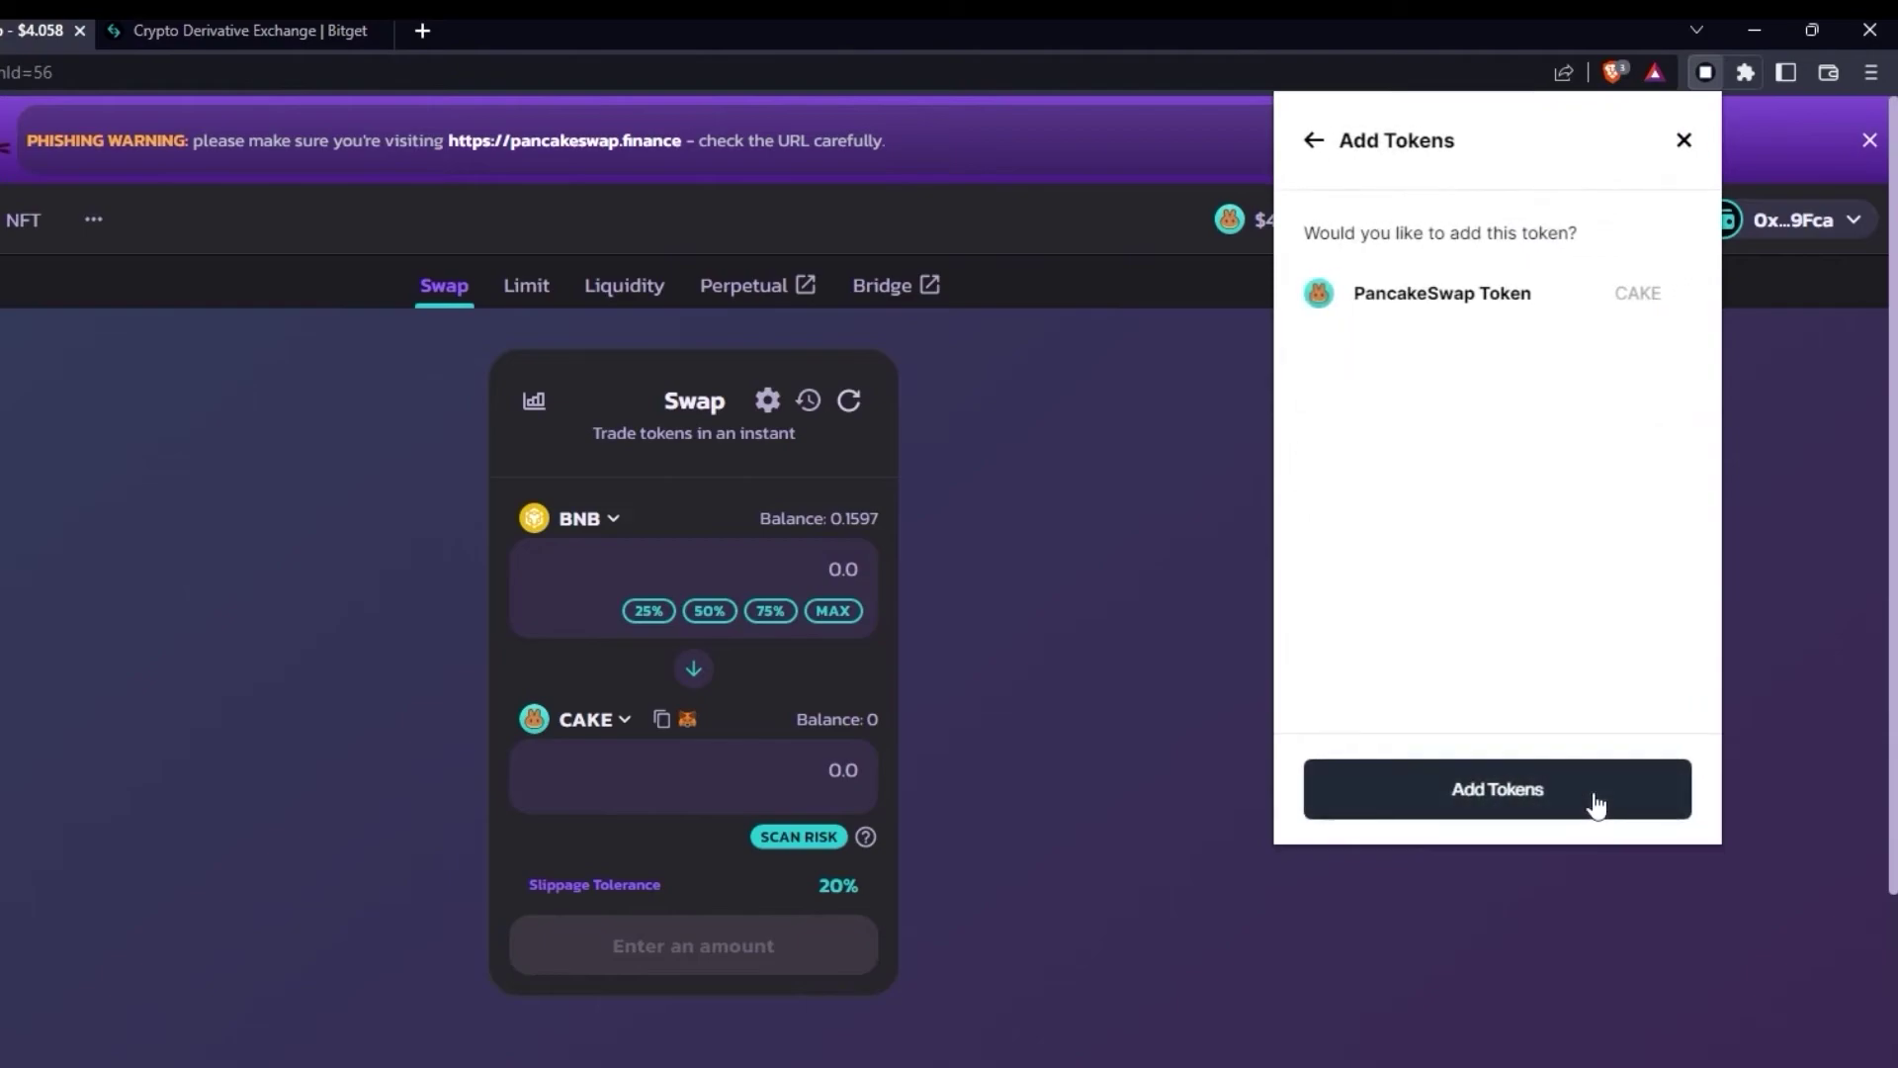
{"action": "left_click", "coordinate": [1595, 801]}
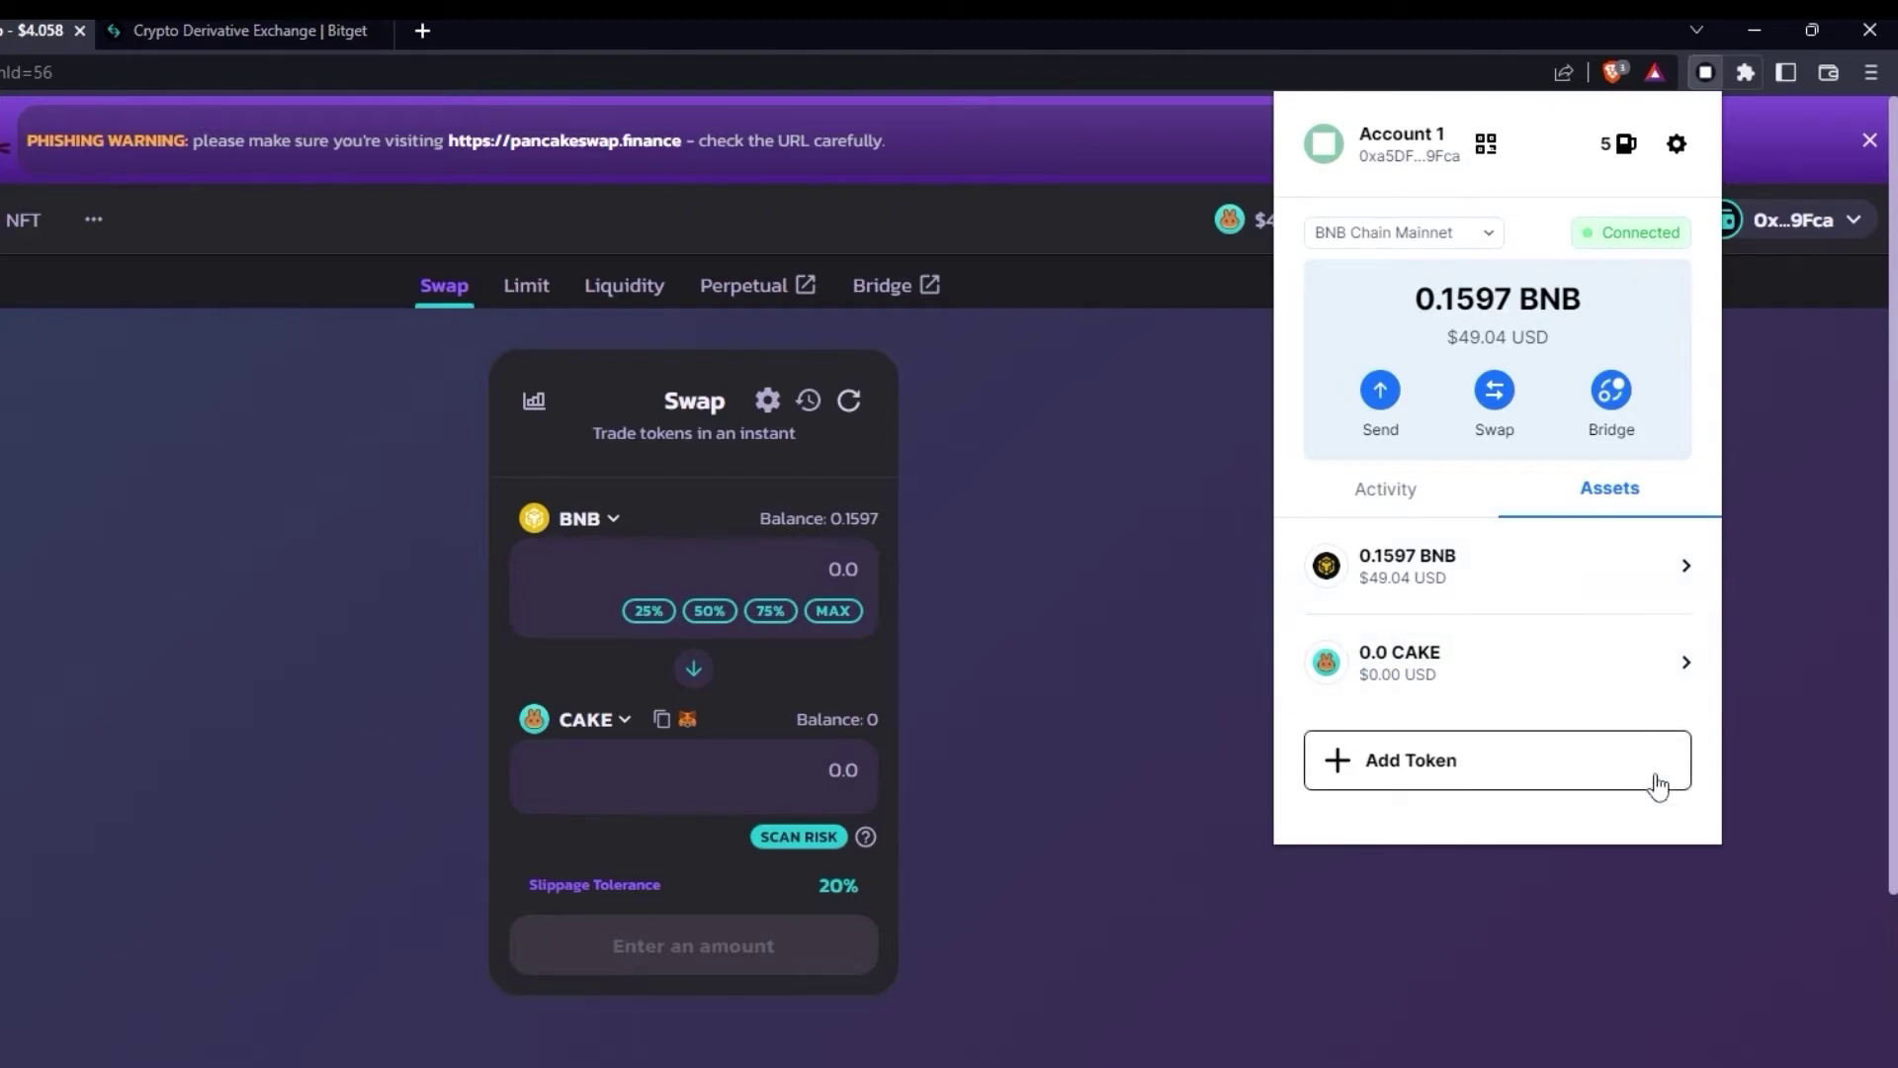
- Set up a BlockWallet swap from BNB to CAKE, searching 'ca'
{"action": "left_click", "coordinate": [1495, 396]}
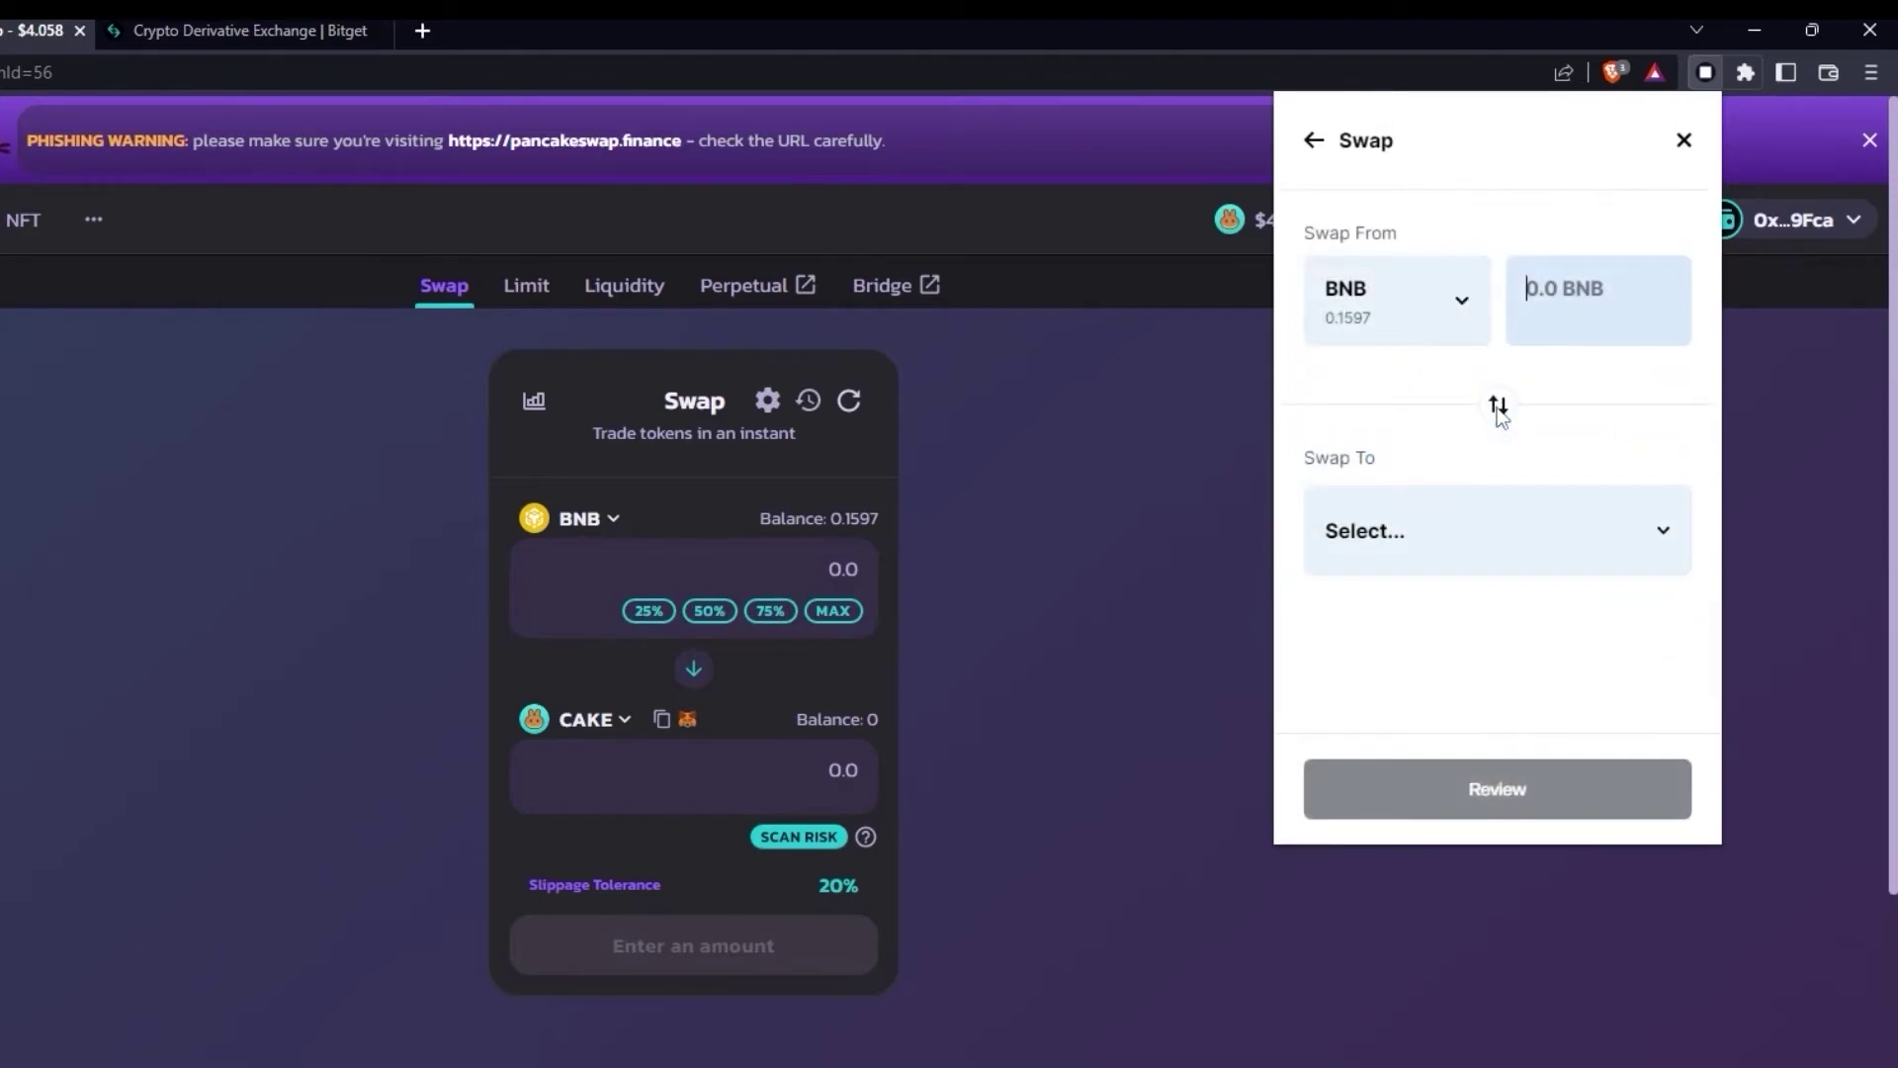
{"action": "left_click", "coordinate": [1612, 542]}
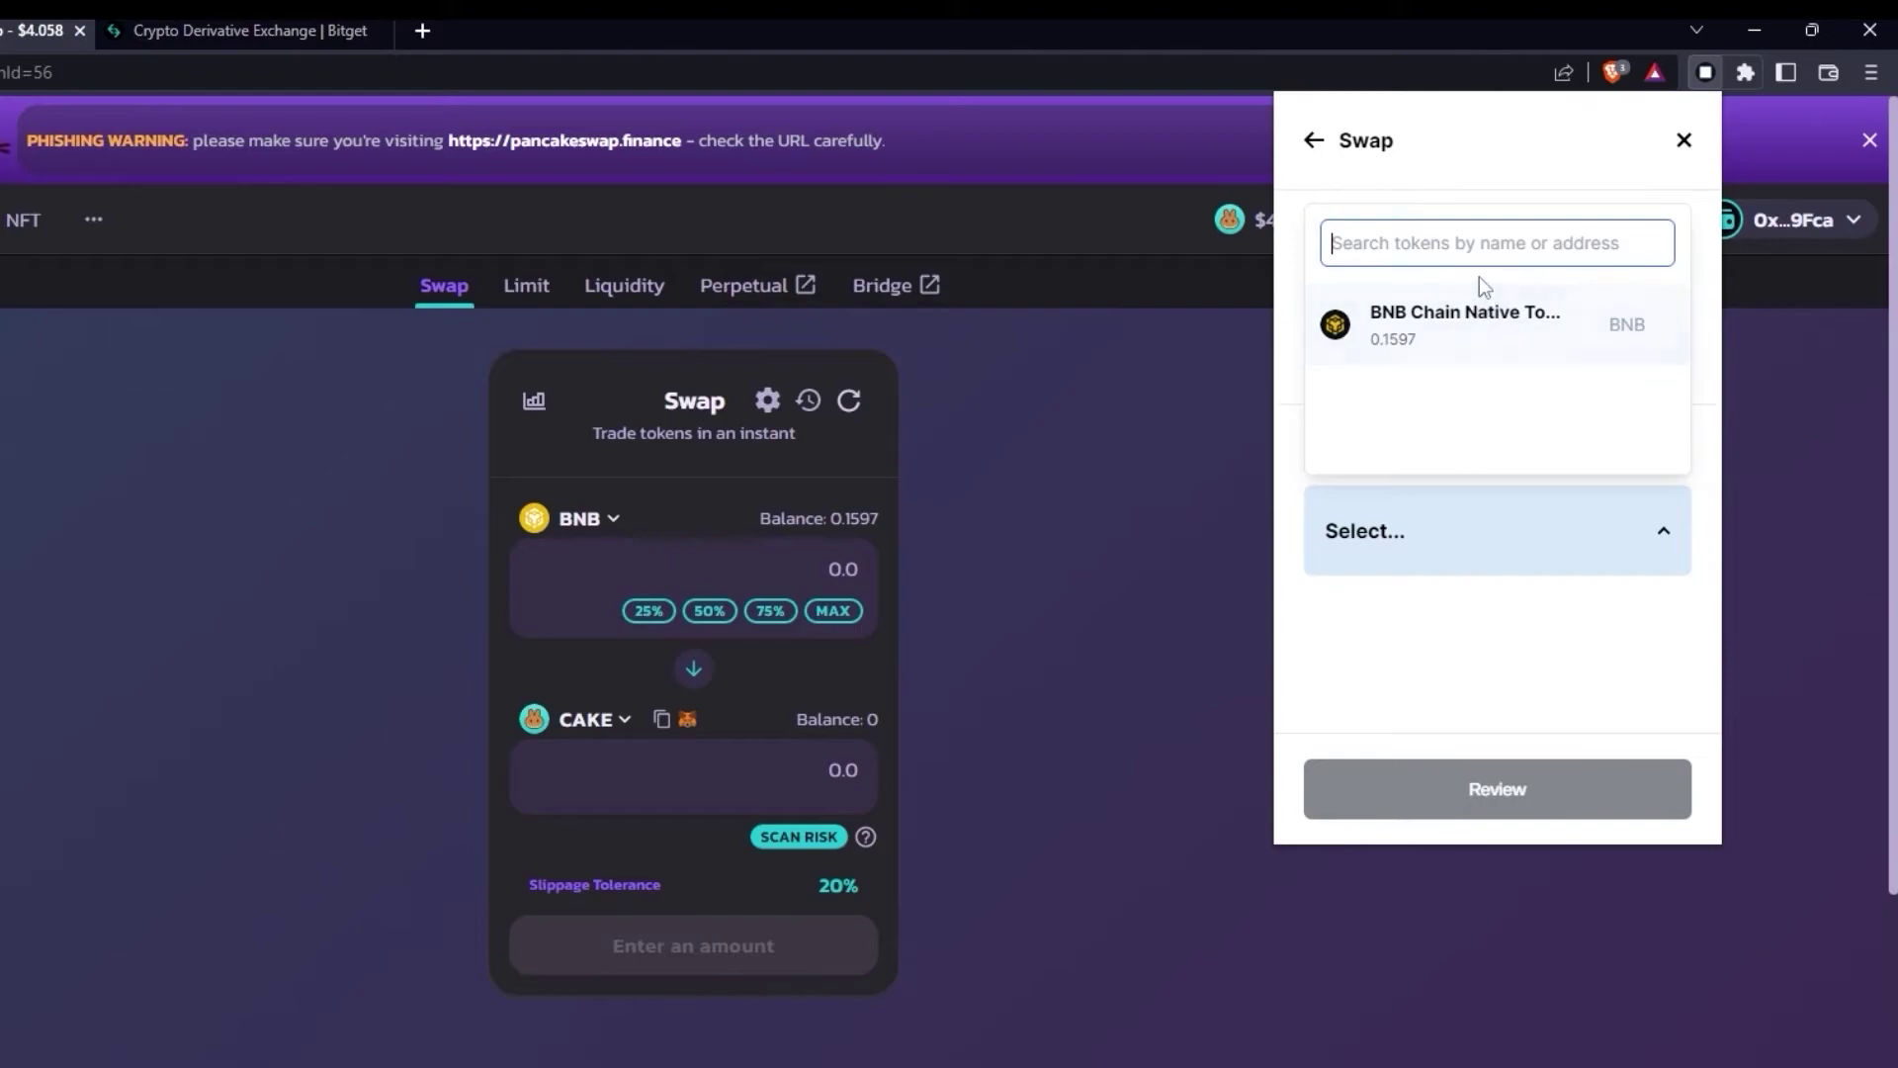
{"action": "type", "text": "ca"}
{"action": "left_click", "coordinate": [1483, 336]}
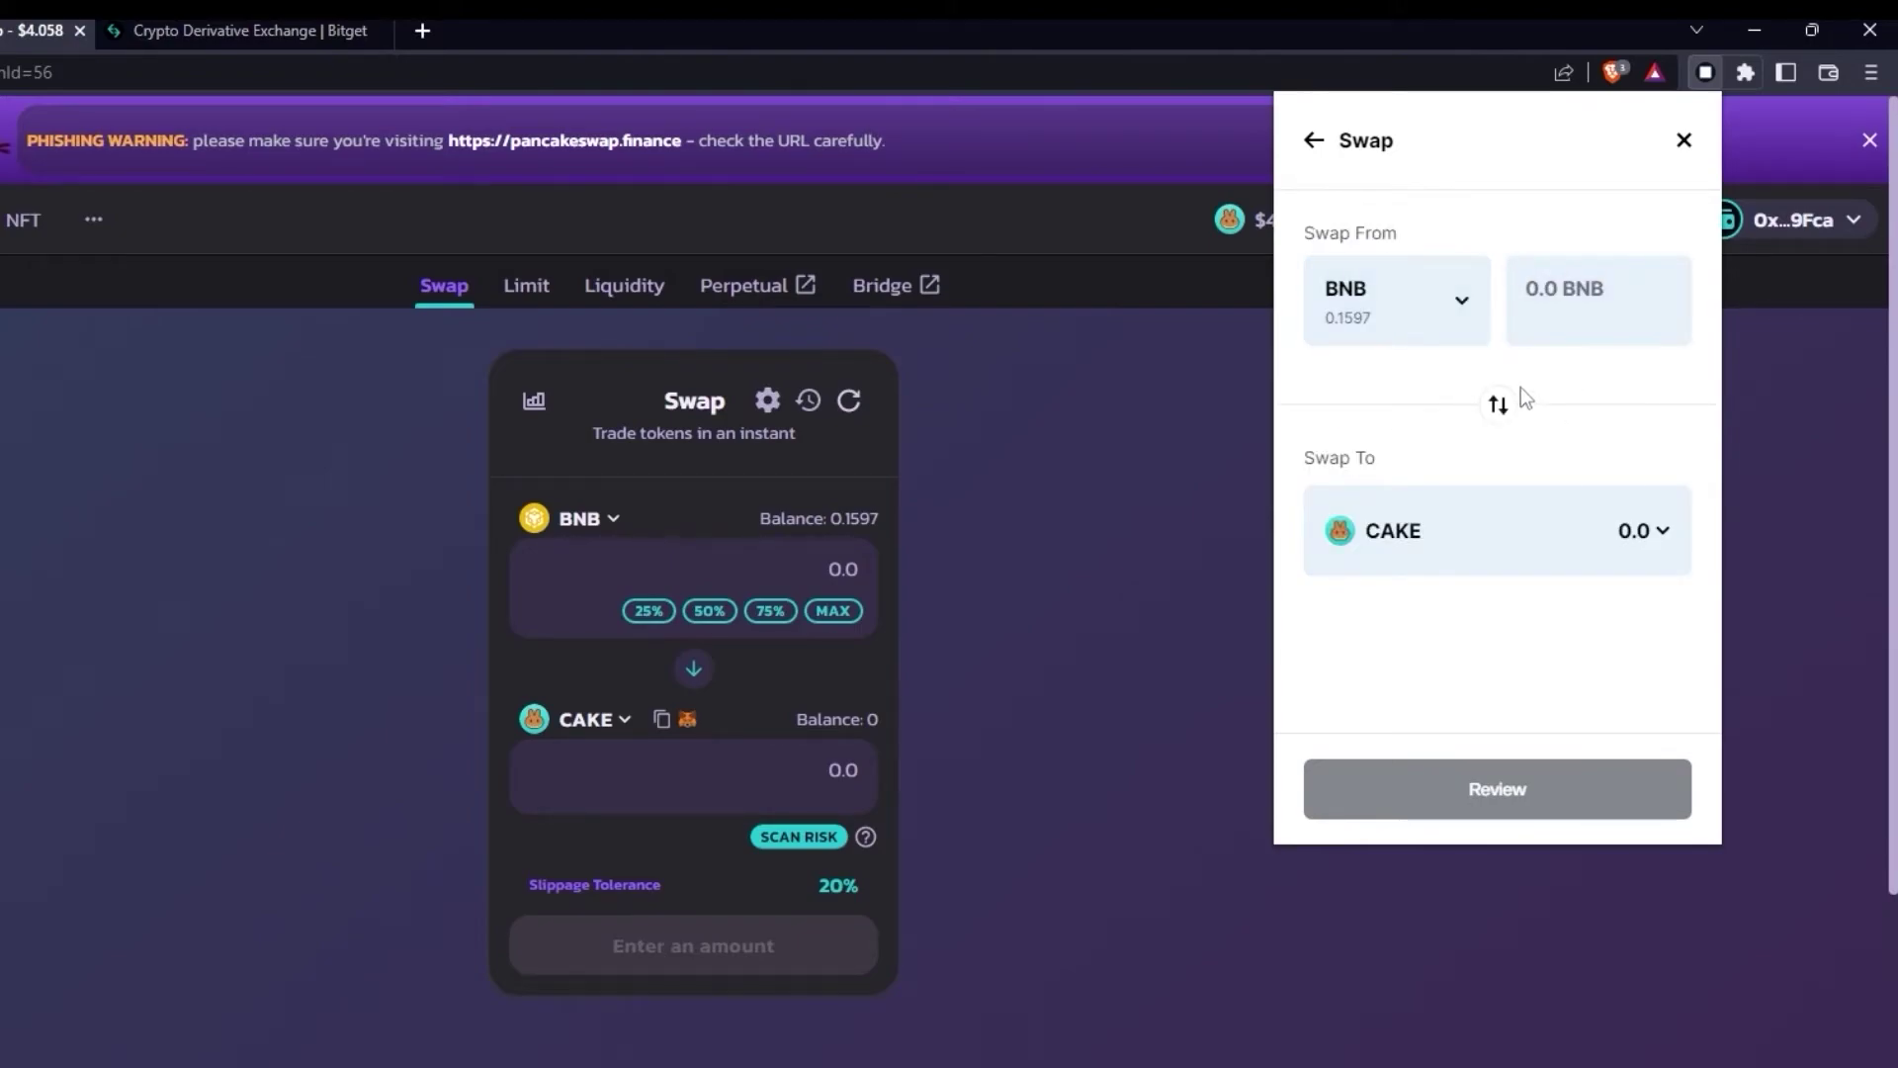
- Swap 0.15 BNB for about 11.47 CAKE and check the CAKE asset
{"action": "type", "text": "0.15"}
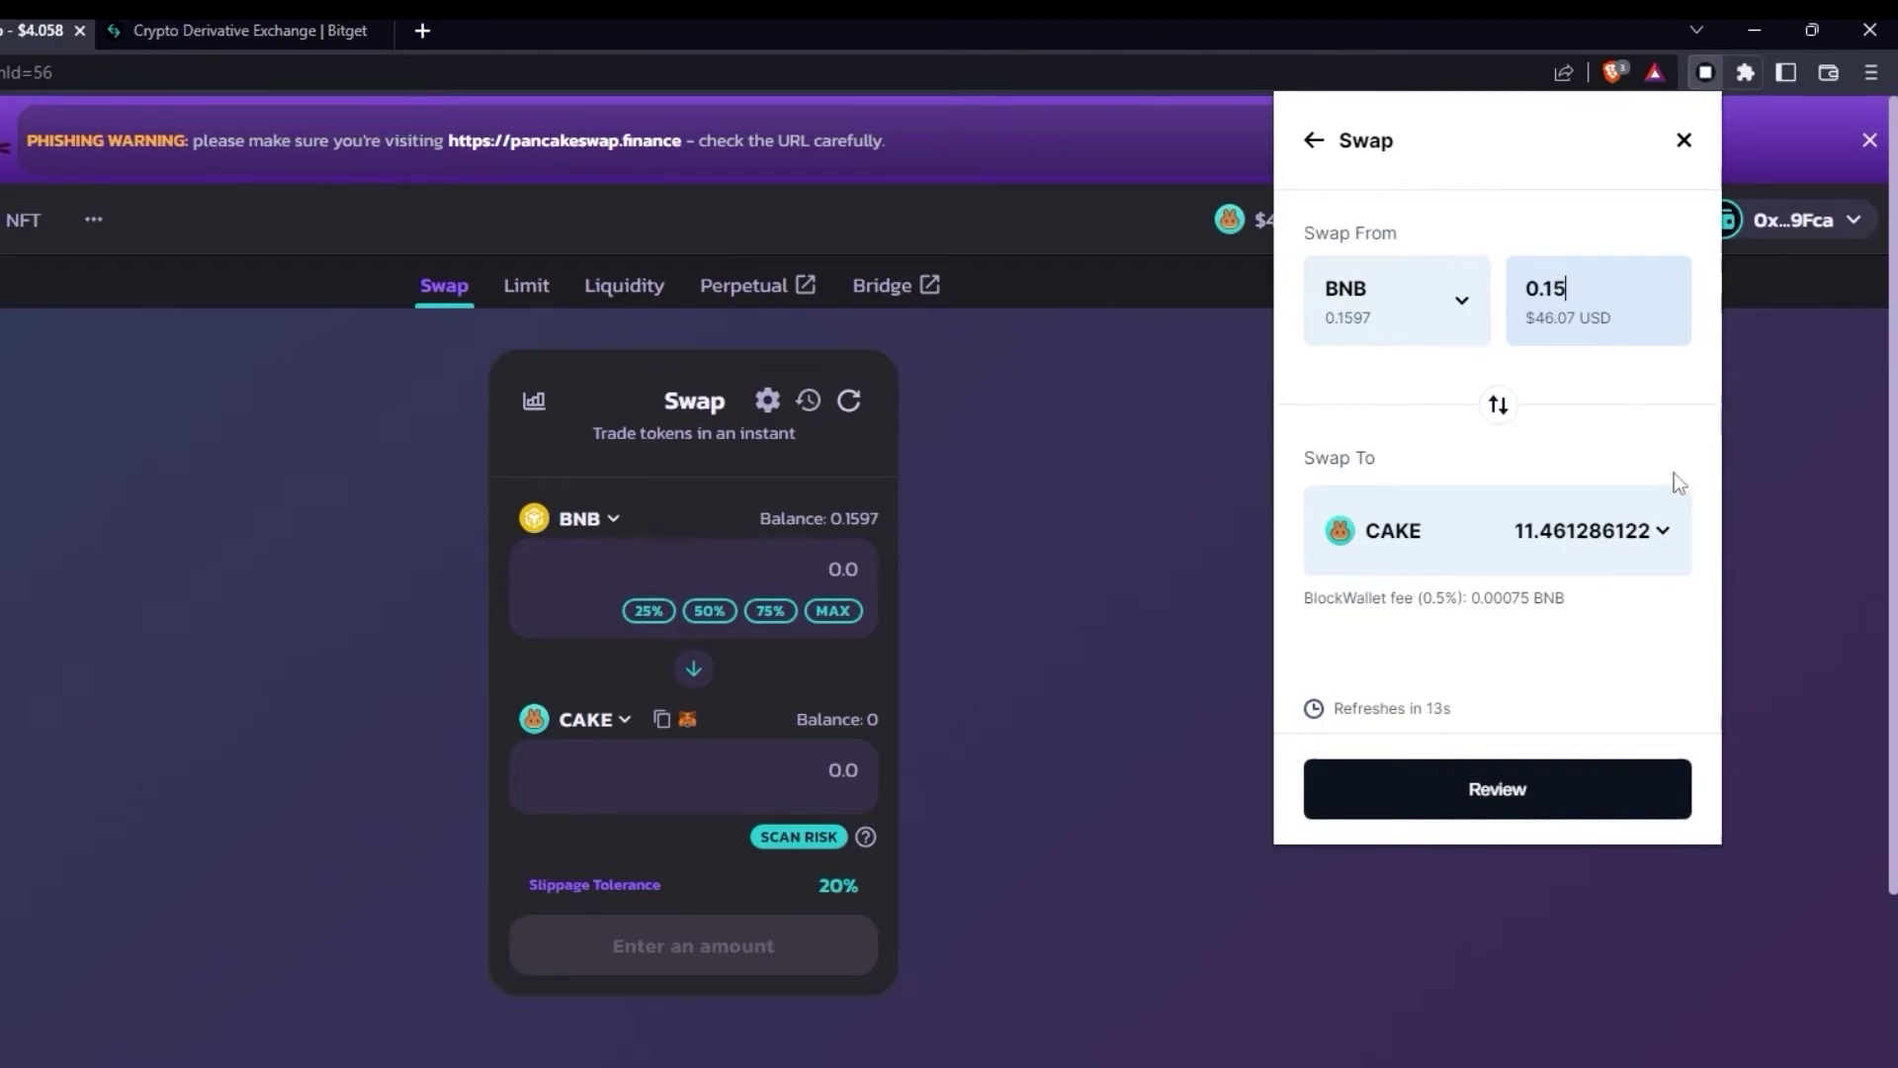
{"action": "left_click", "coordinate": [1639, 803]}
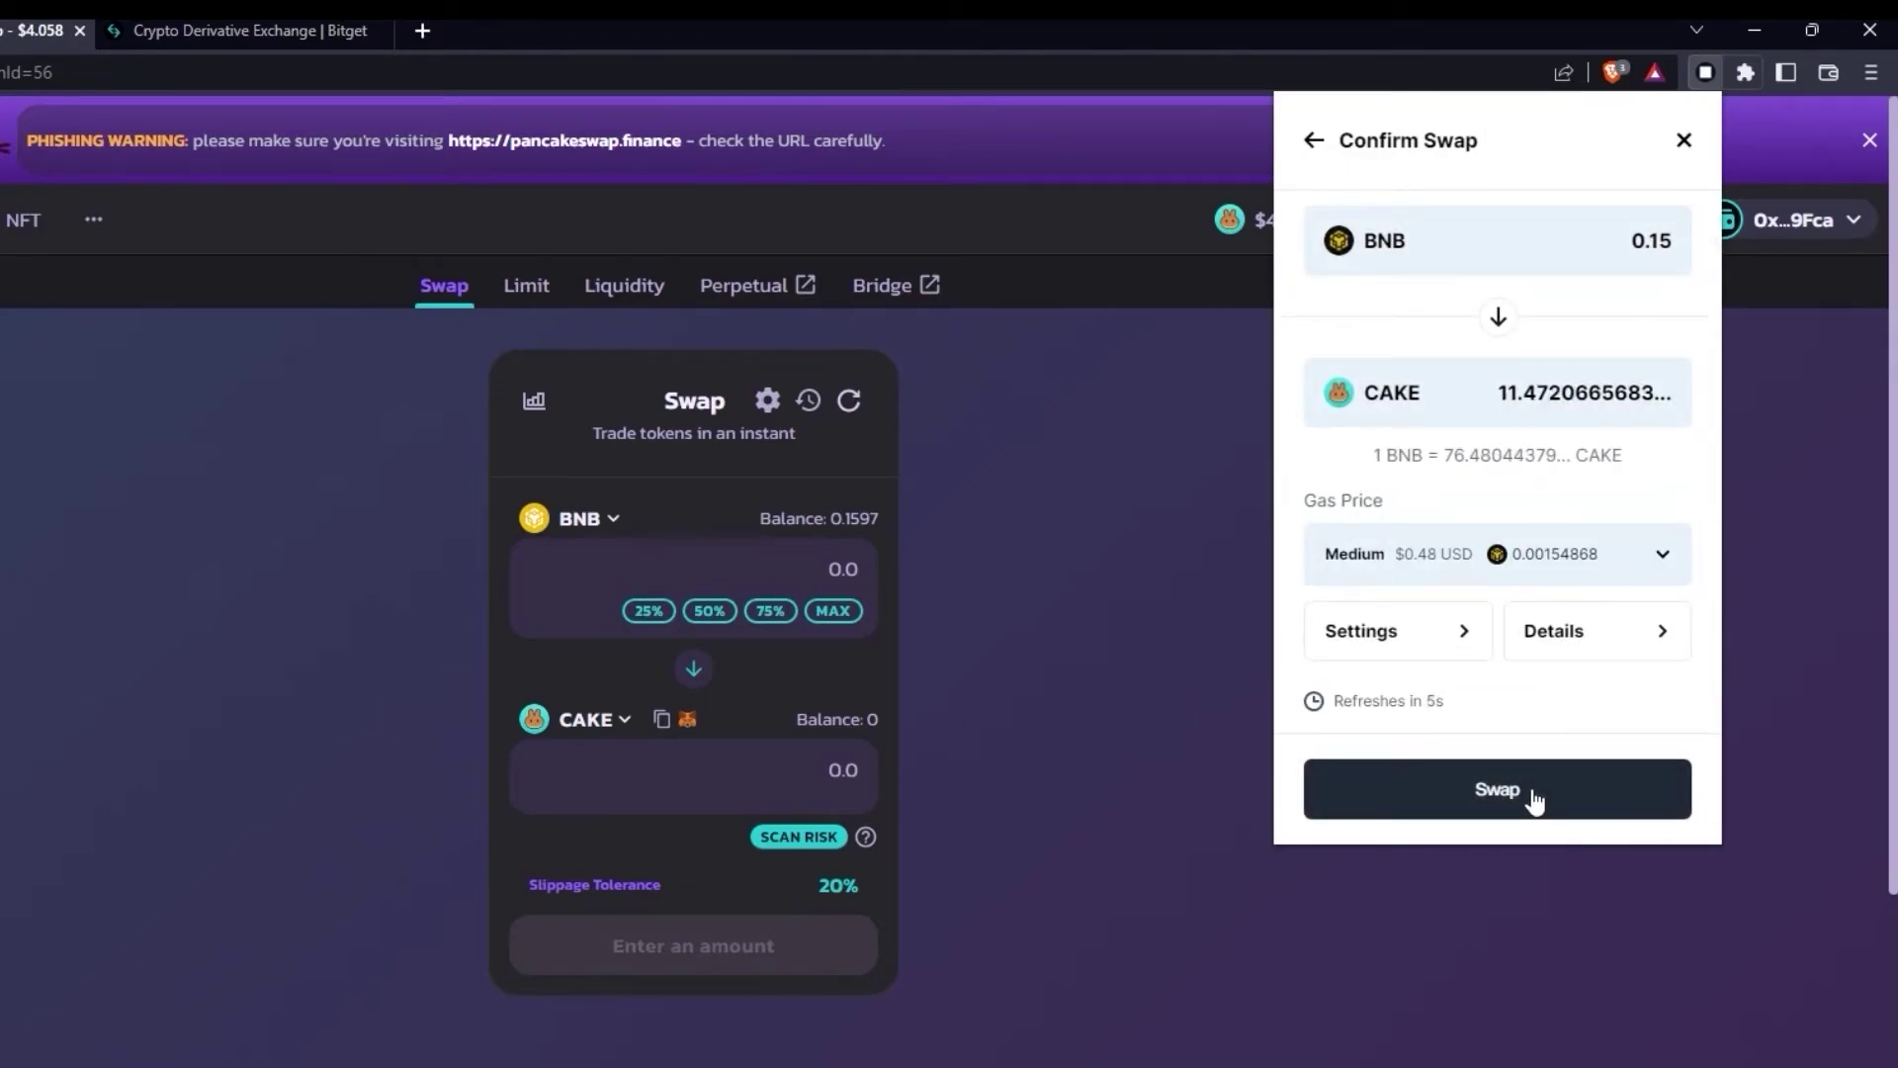
{"action": "left_click", "coordinate": [1535, 799]}
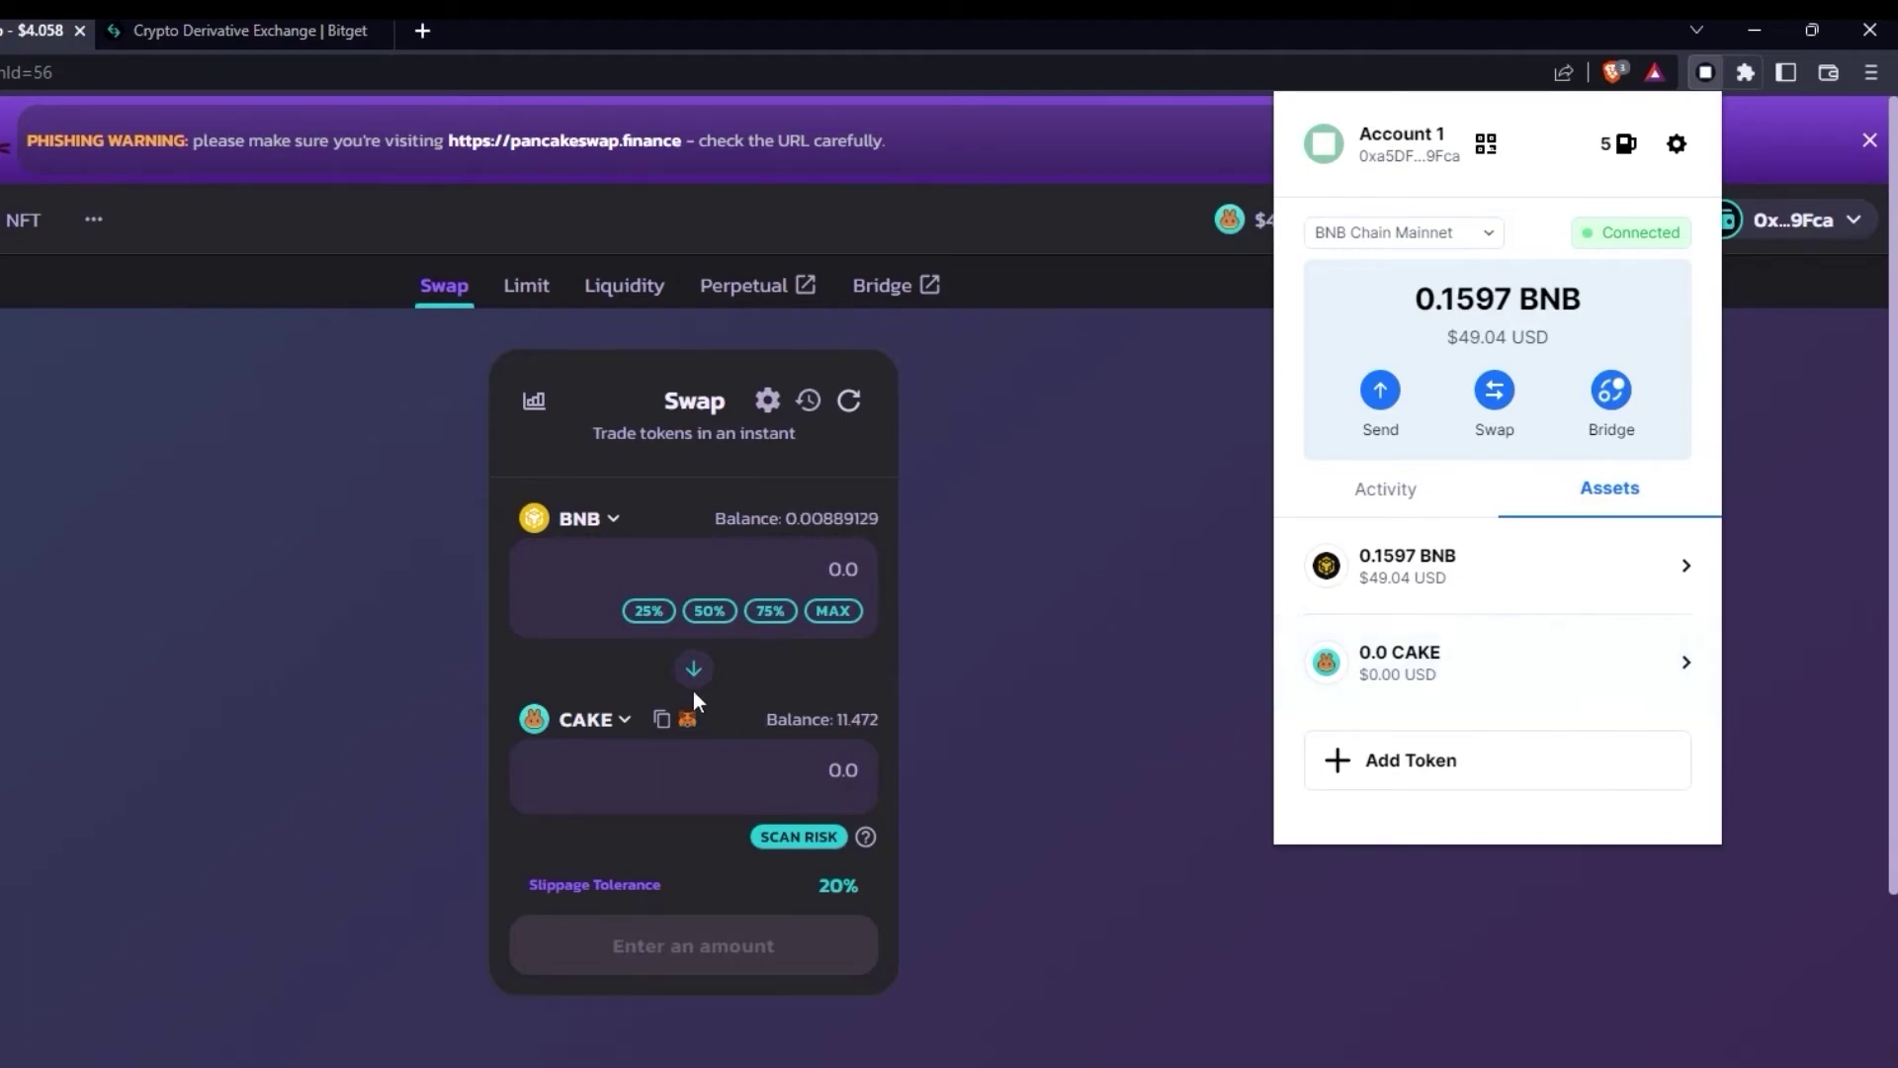
{"action": "left_click", "coordinate": [1570, 664]}
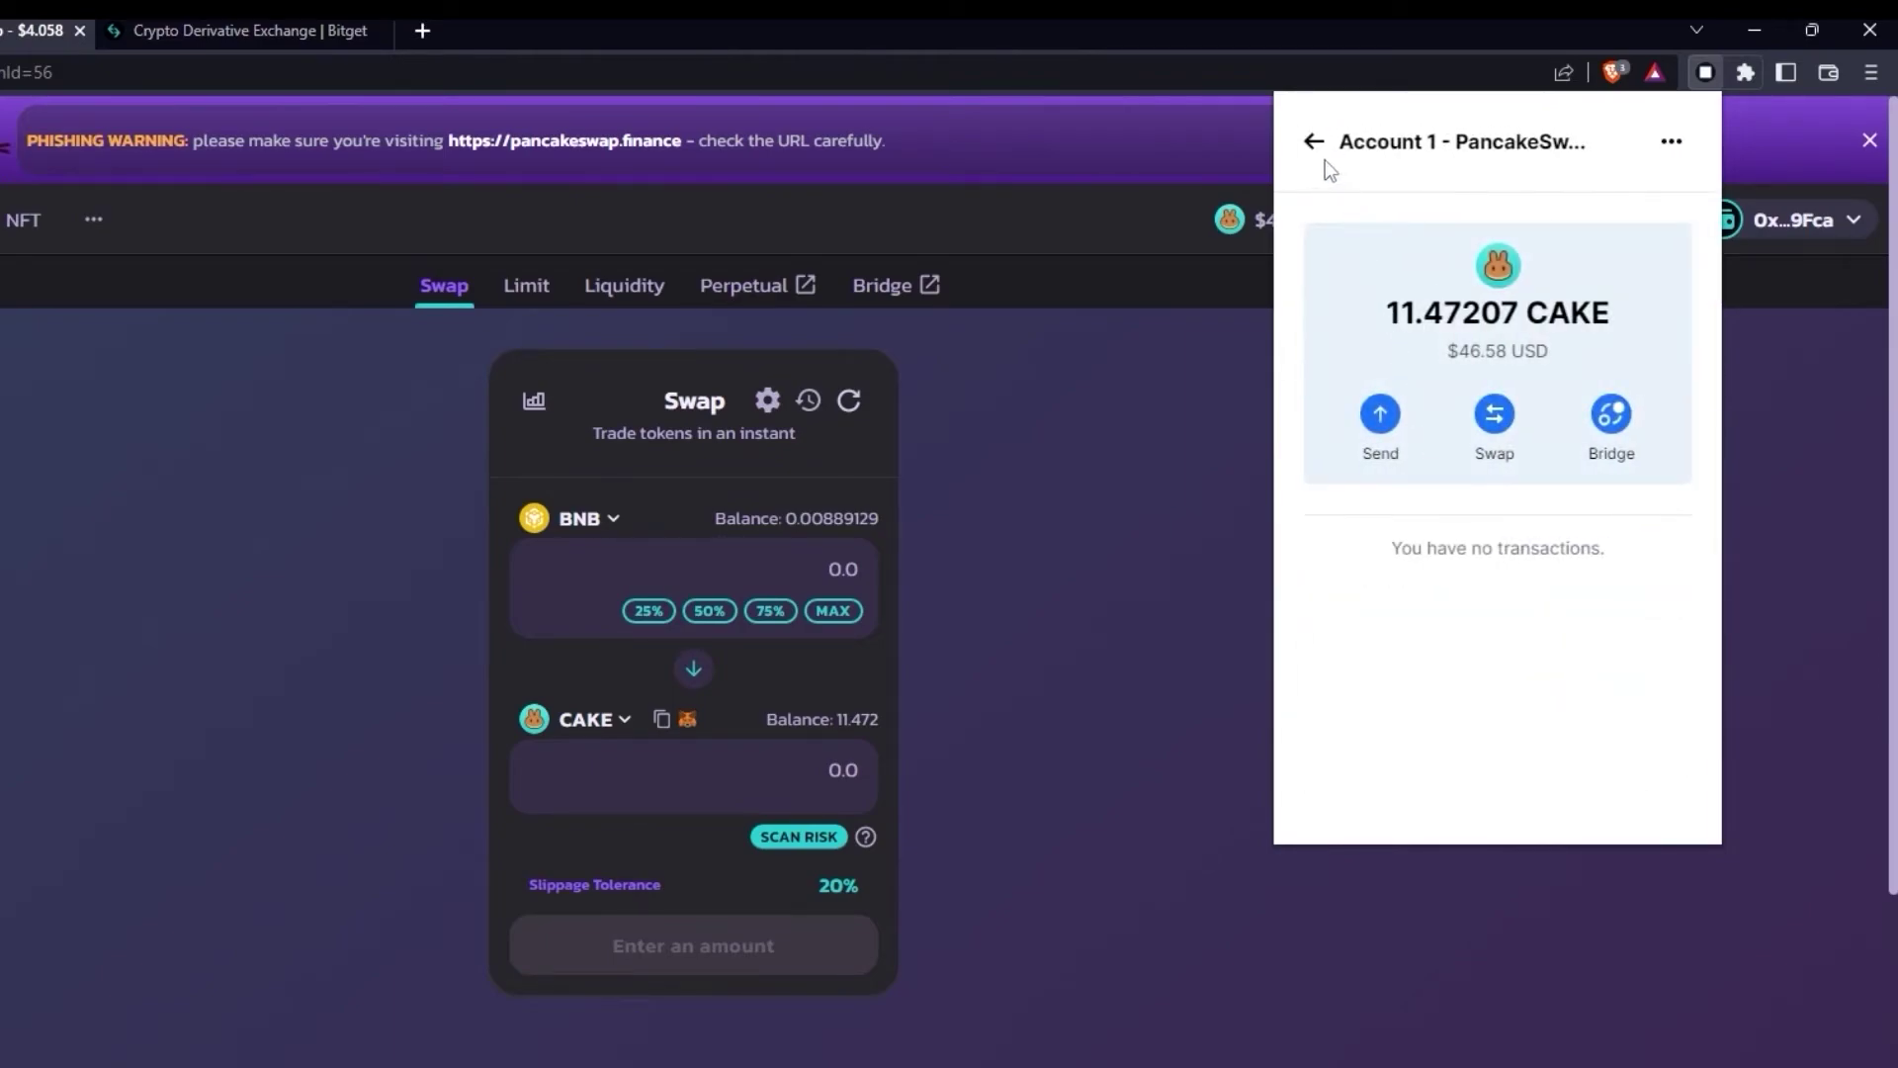
{"action": "left_click", "coordinate": [1315, 142]}
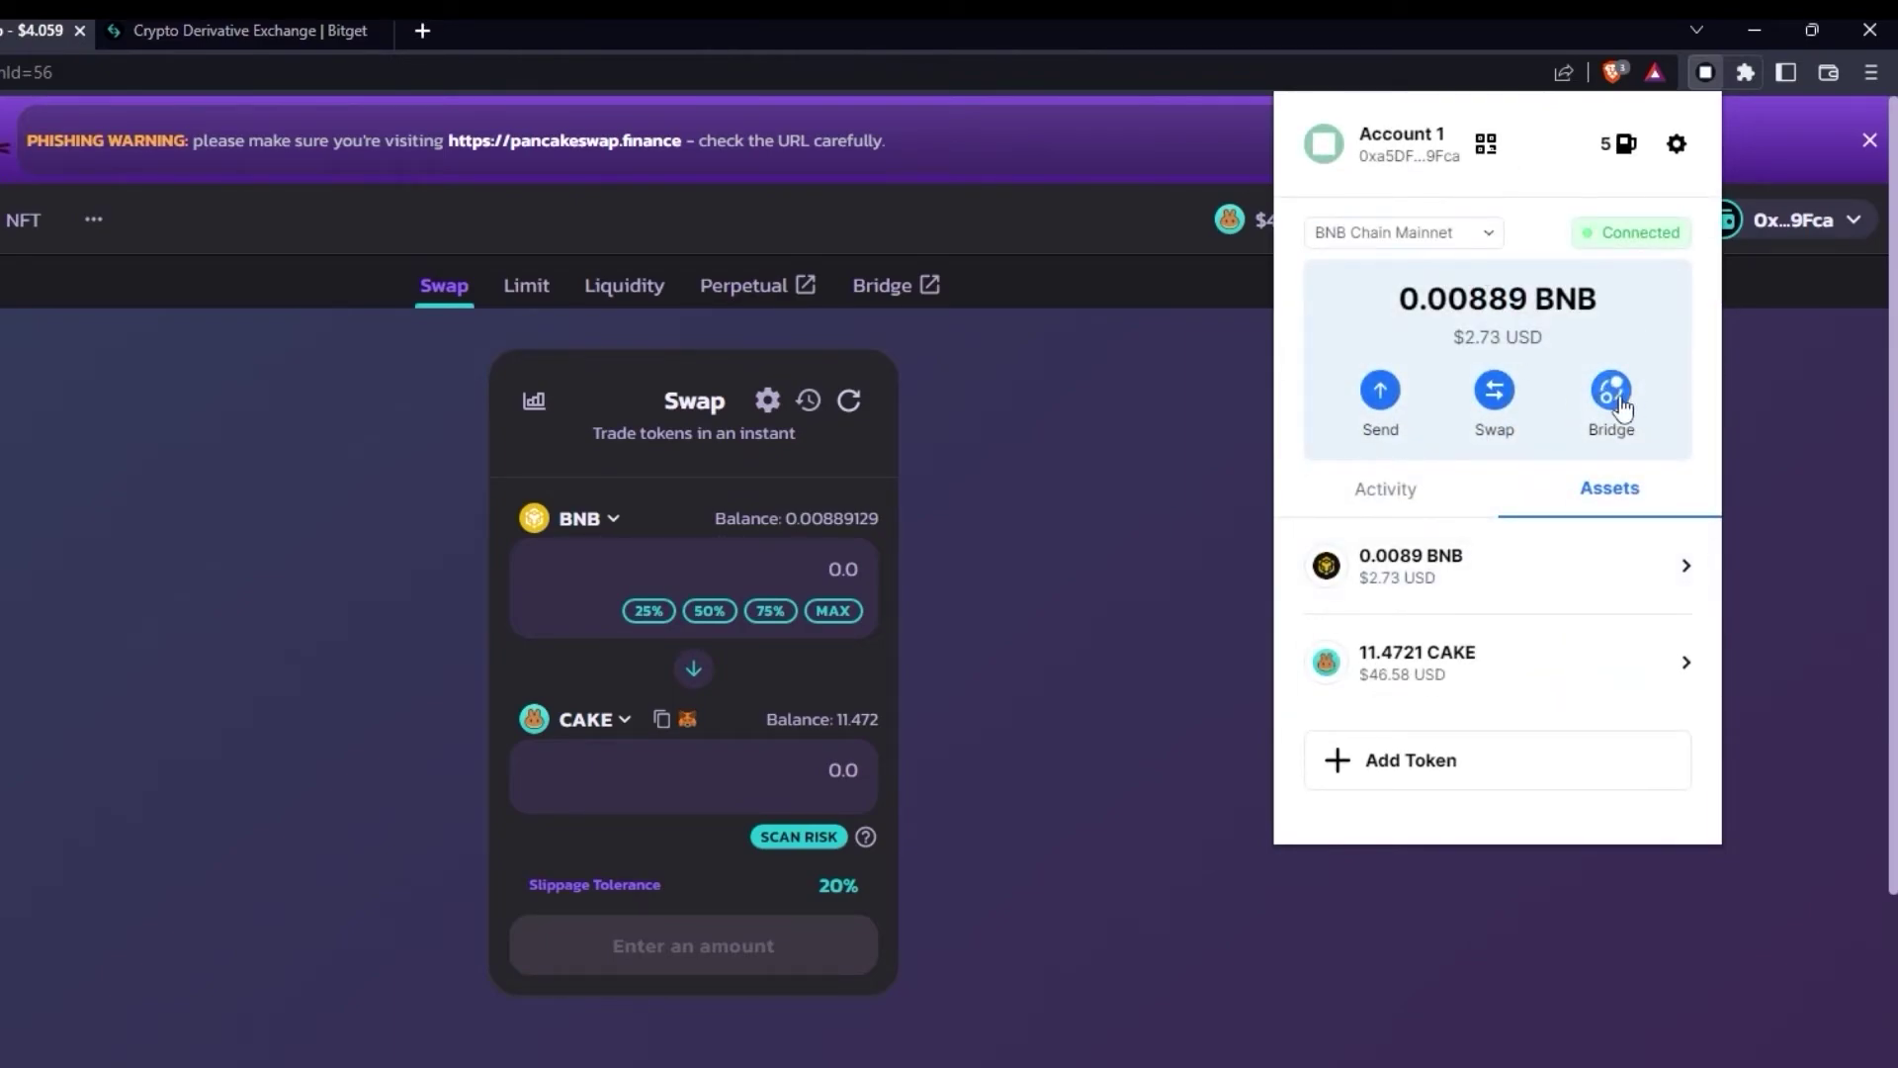
- Set up a reverse swap from CAKE to BNB in BlockWallet
{"action": "left_click", "coordinate": [1495, 396]}
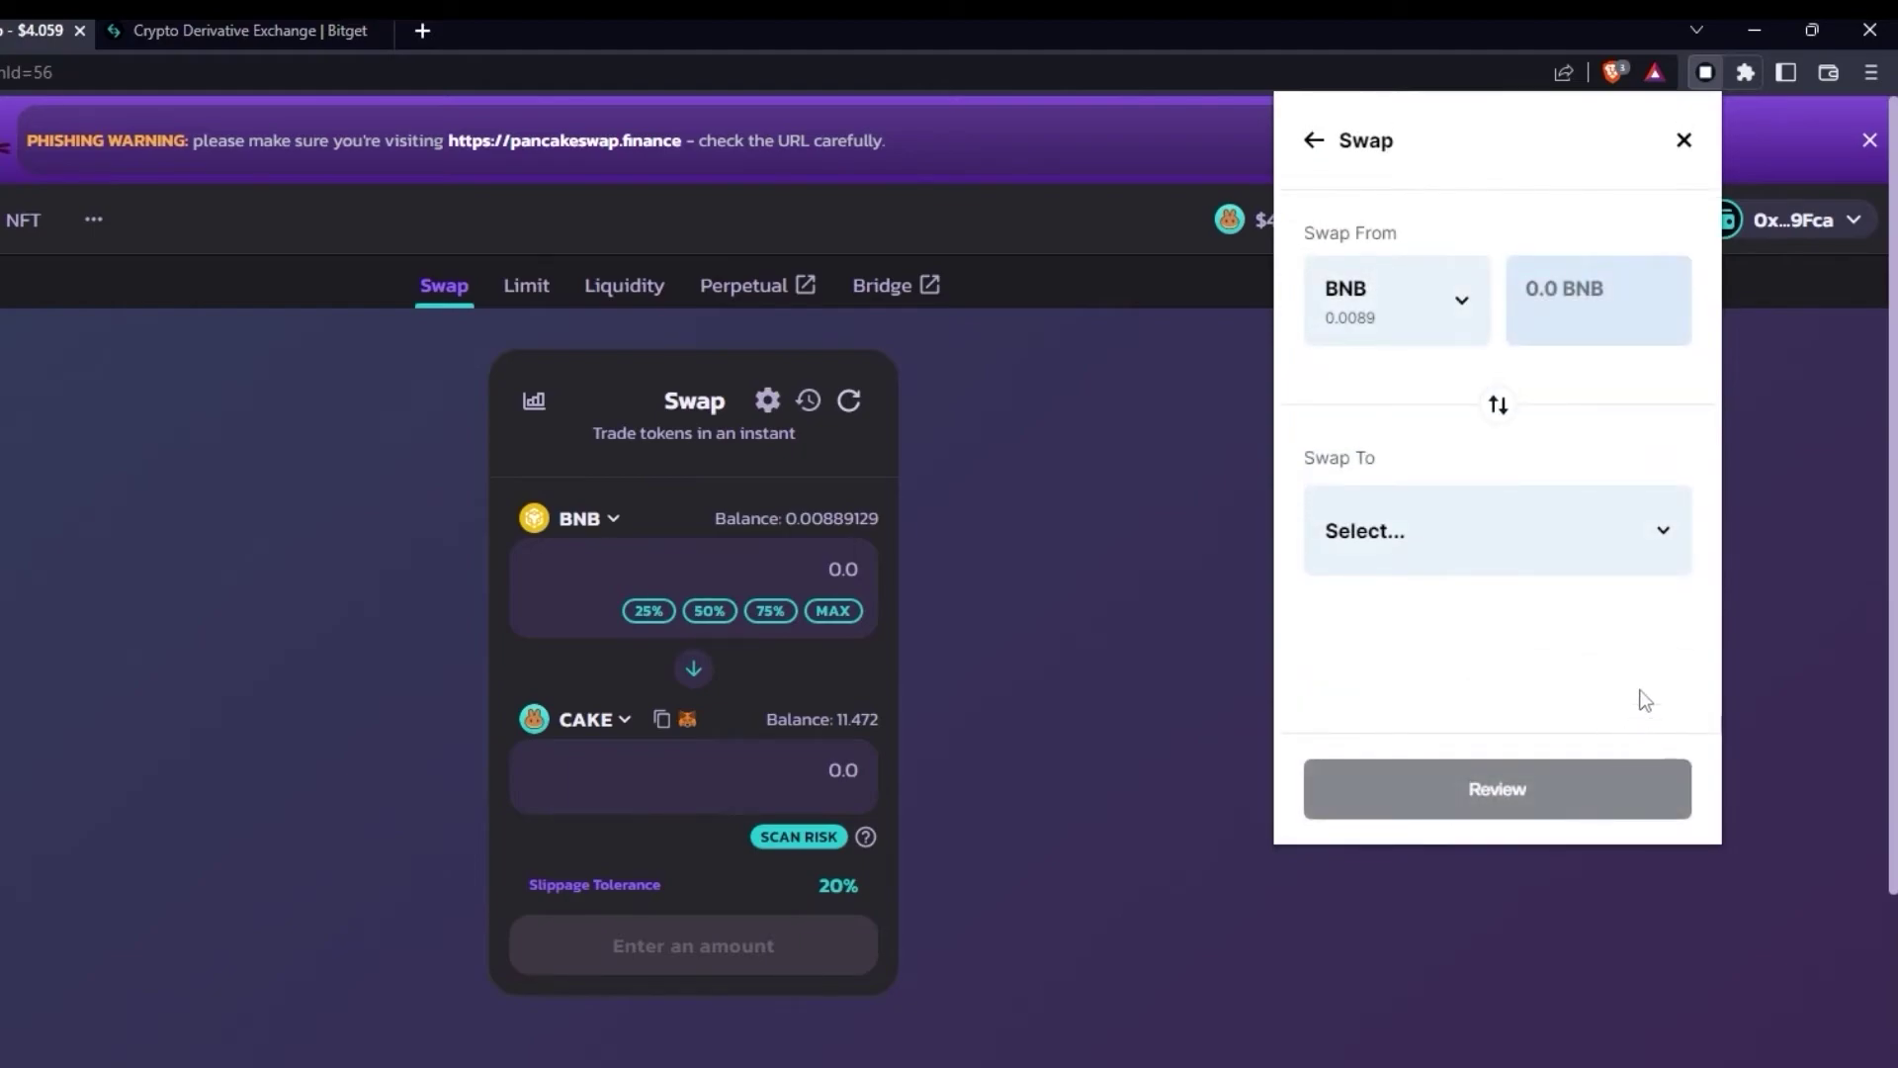
{"action": "left_click", "coordinate": [1597, 549]}
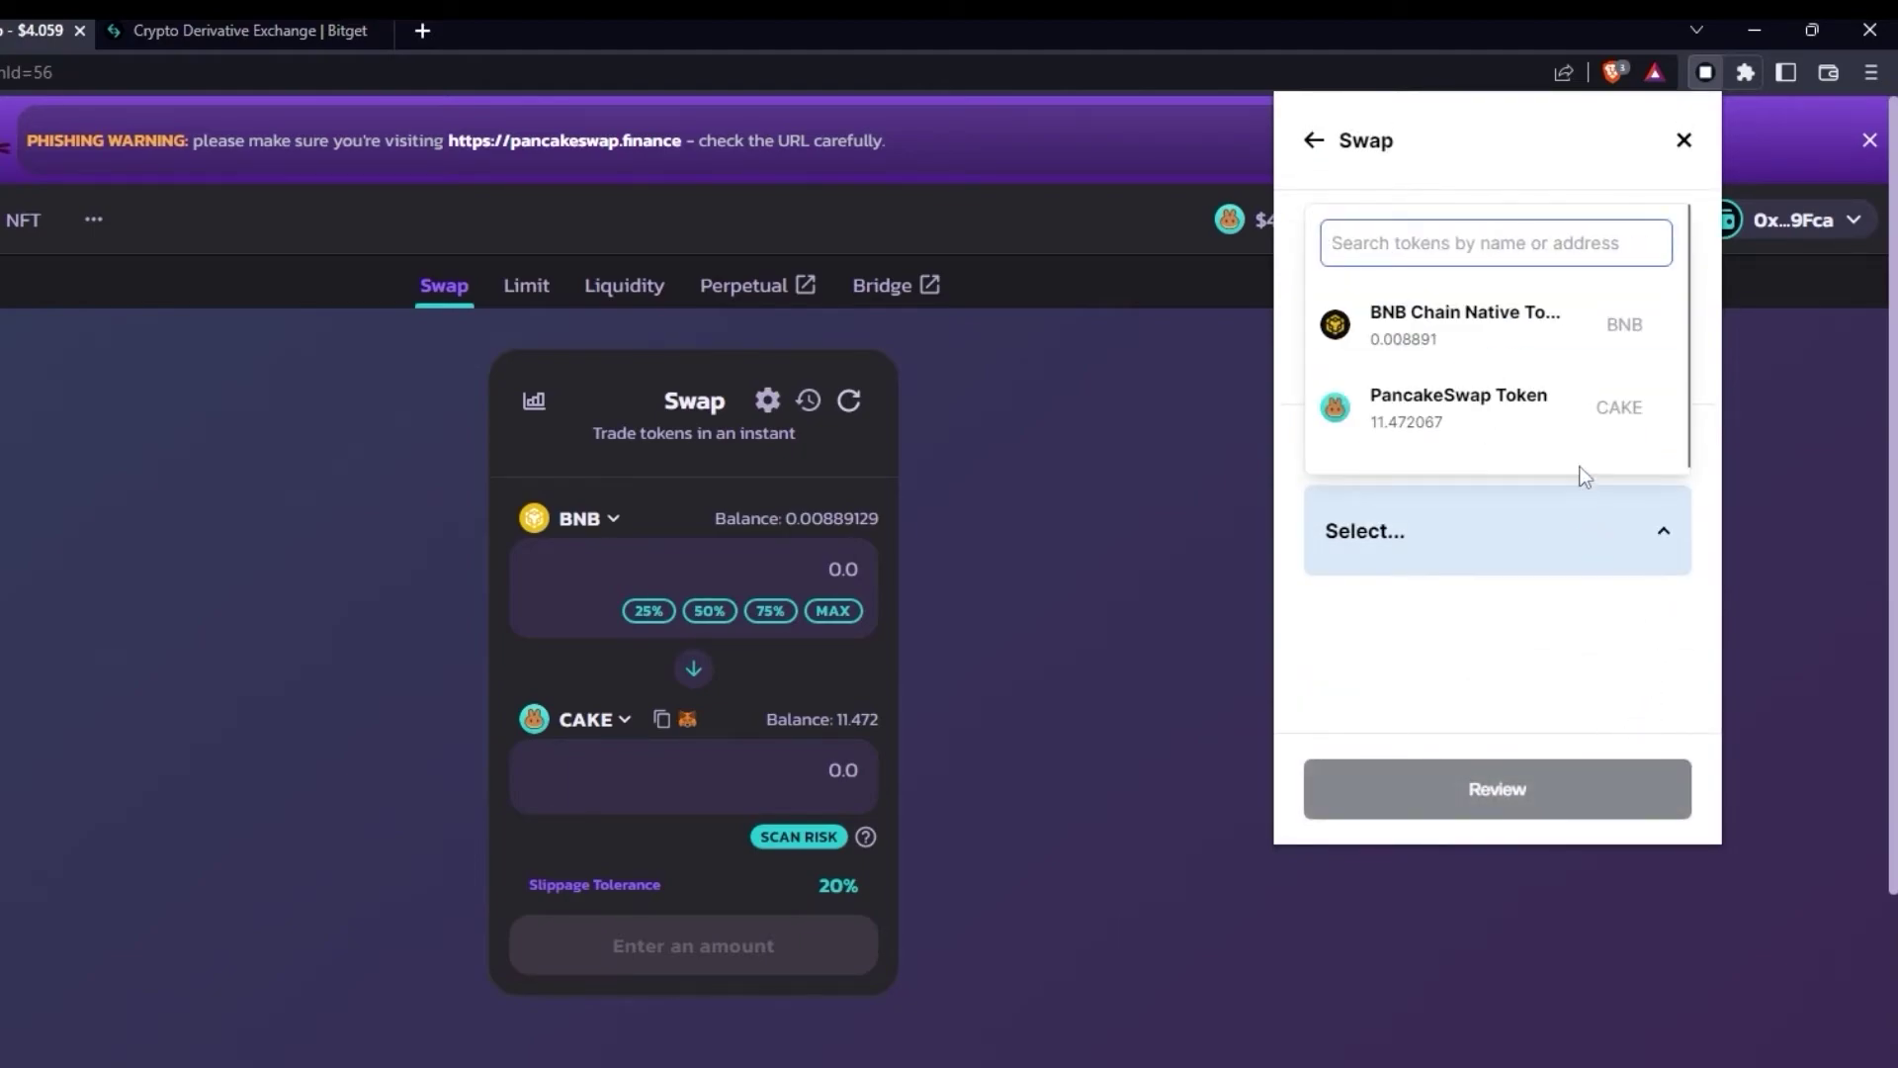
{"action": "left_click", "coordinate": [1548, 408]}
{"action": "left_click", "coordinate": [1501, 413]}
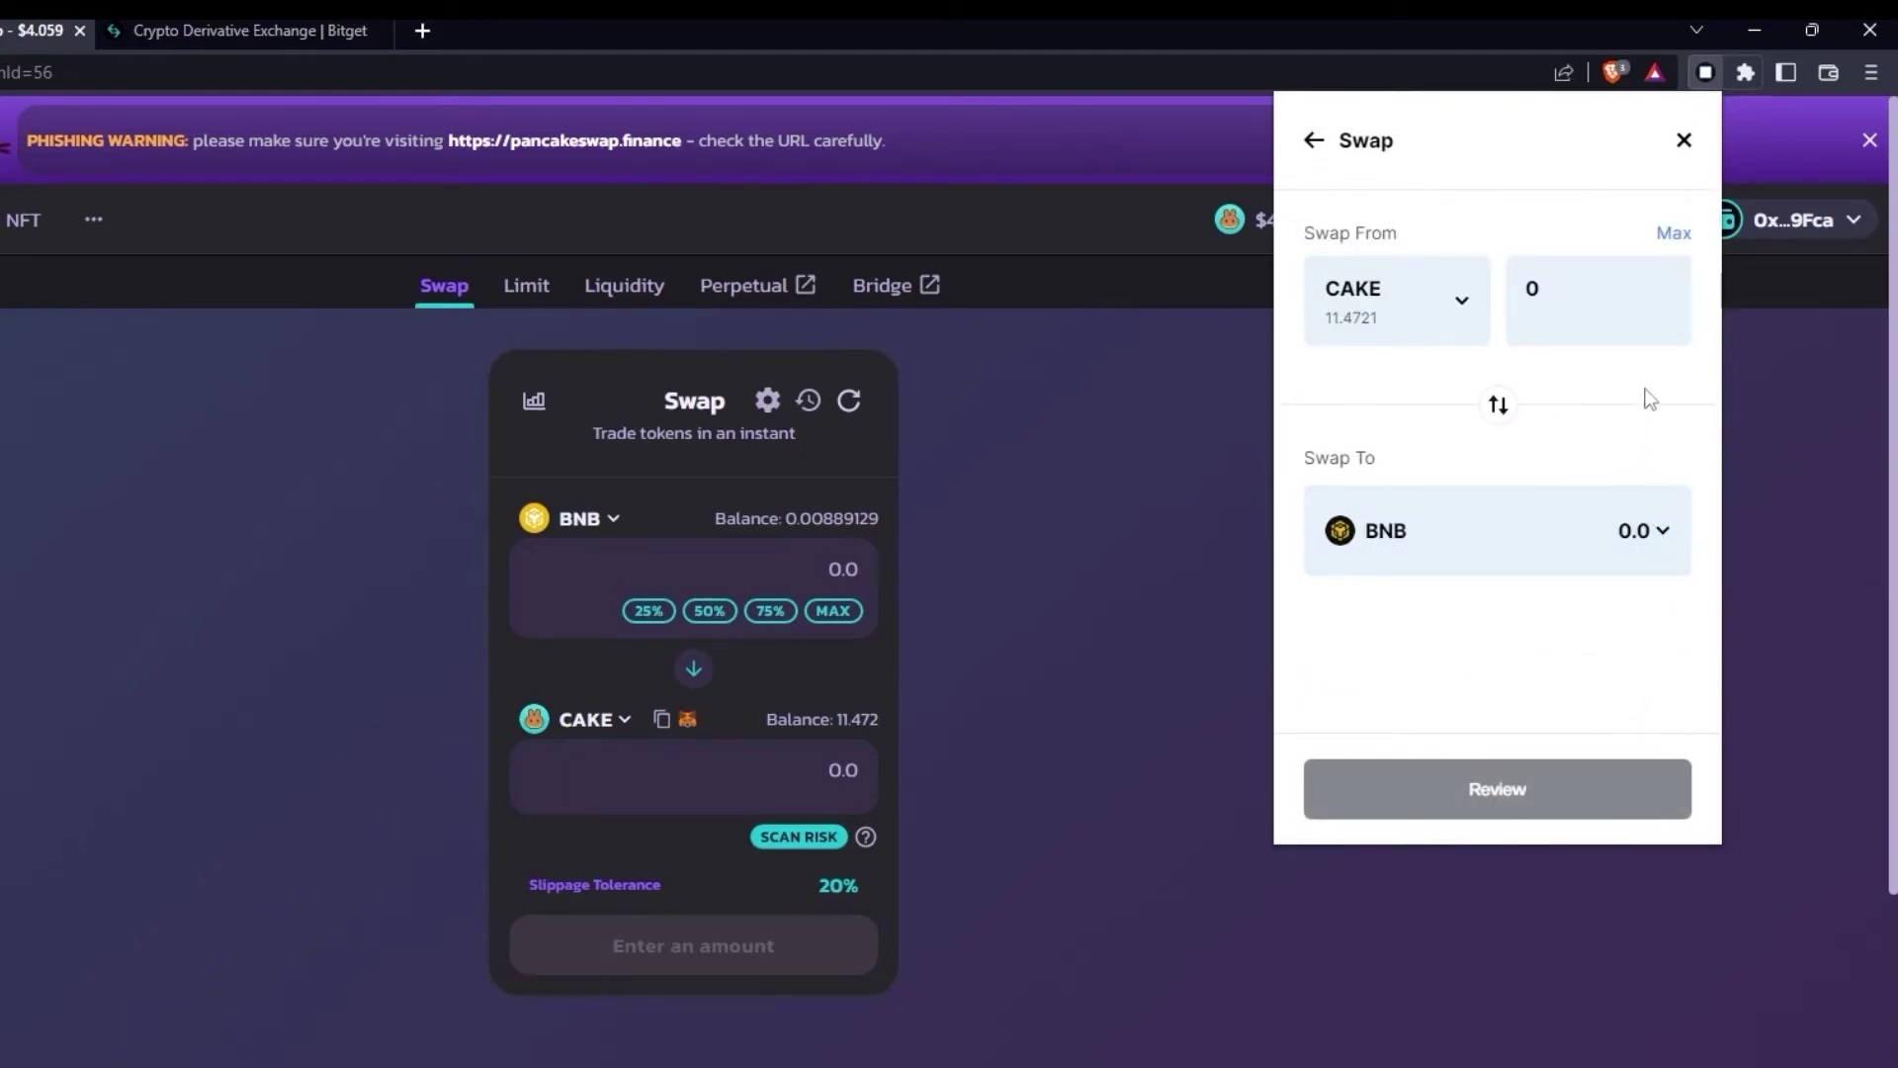
- Swap 11.4 CAKE for roughly 0.147 BNB
{"action": "left_click", "coordinate": [1674, 233]}
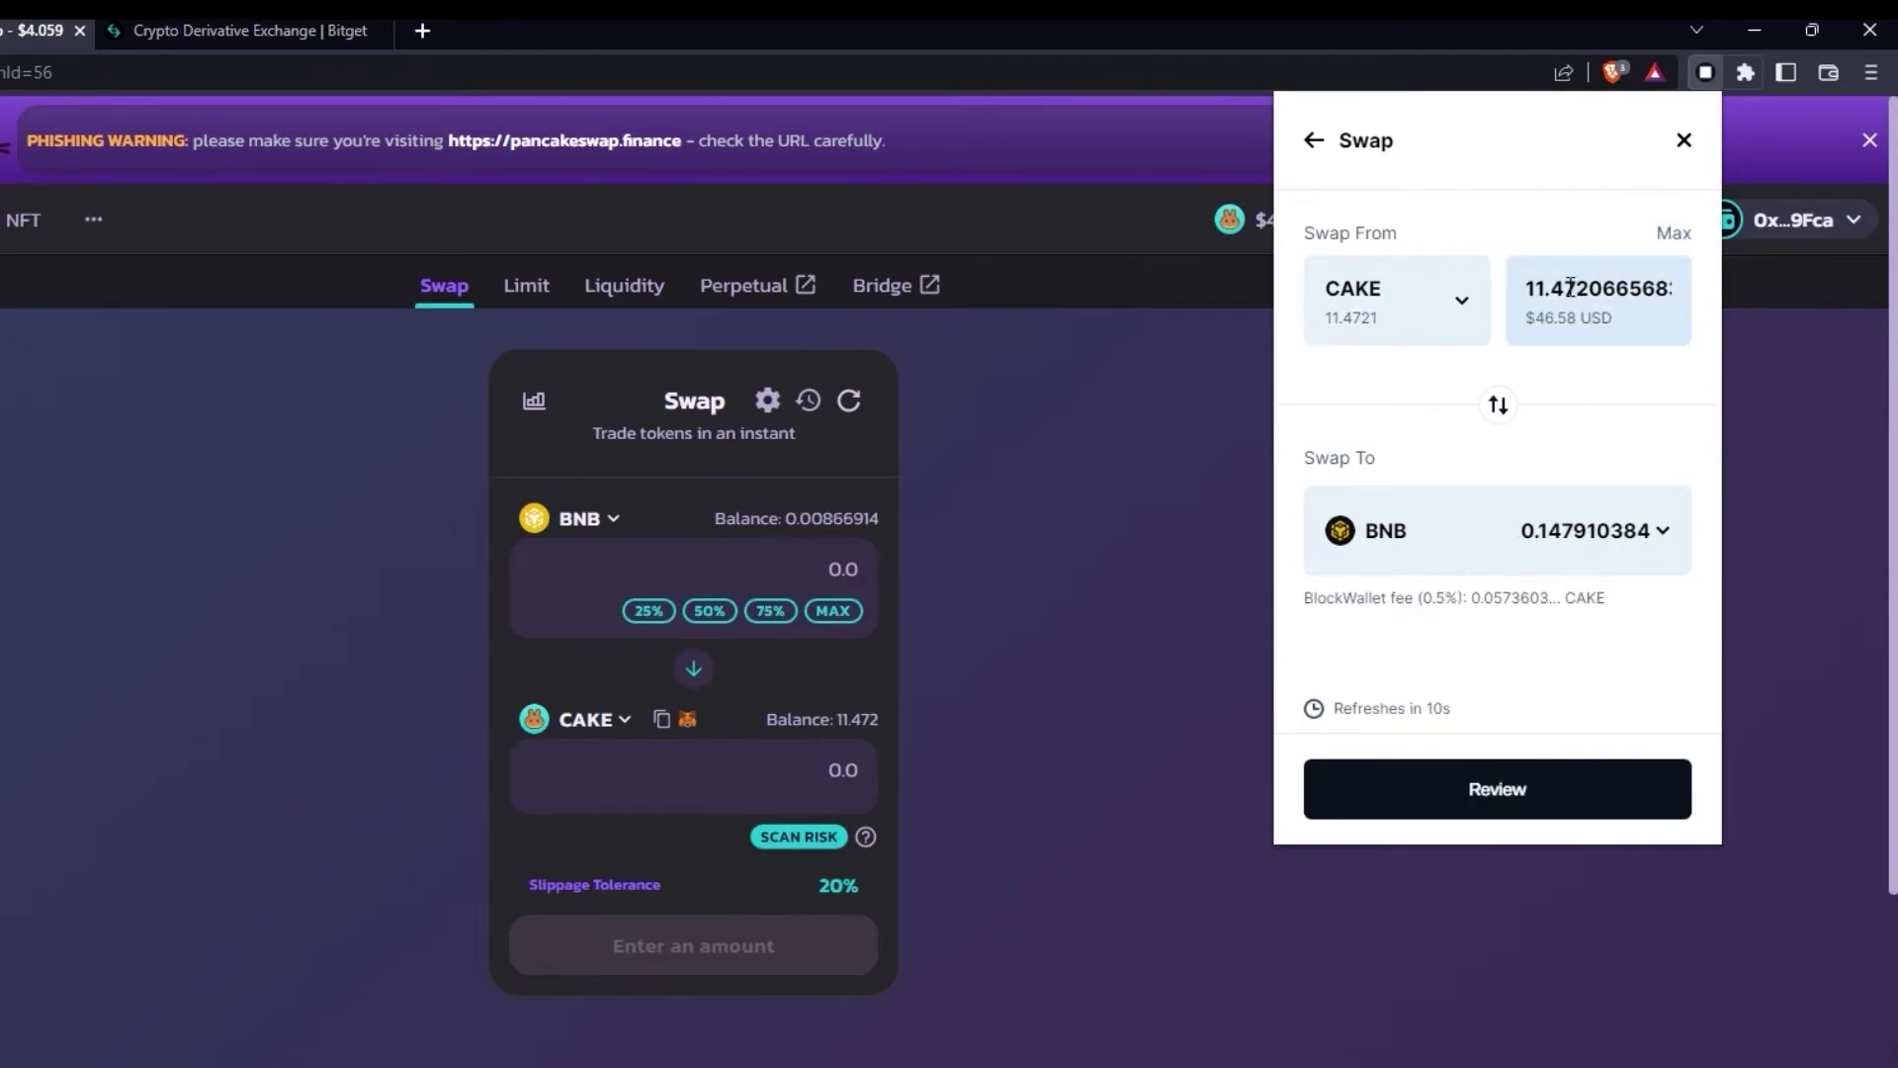
{"action": "left_click_drag", "start_coordinate": [1571, 287], "coordinate": [1770, 287]}
{"action": "type", "text": "11.4"}
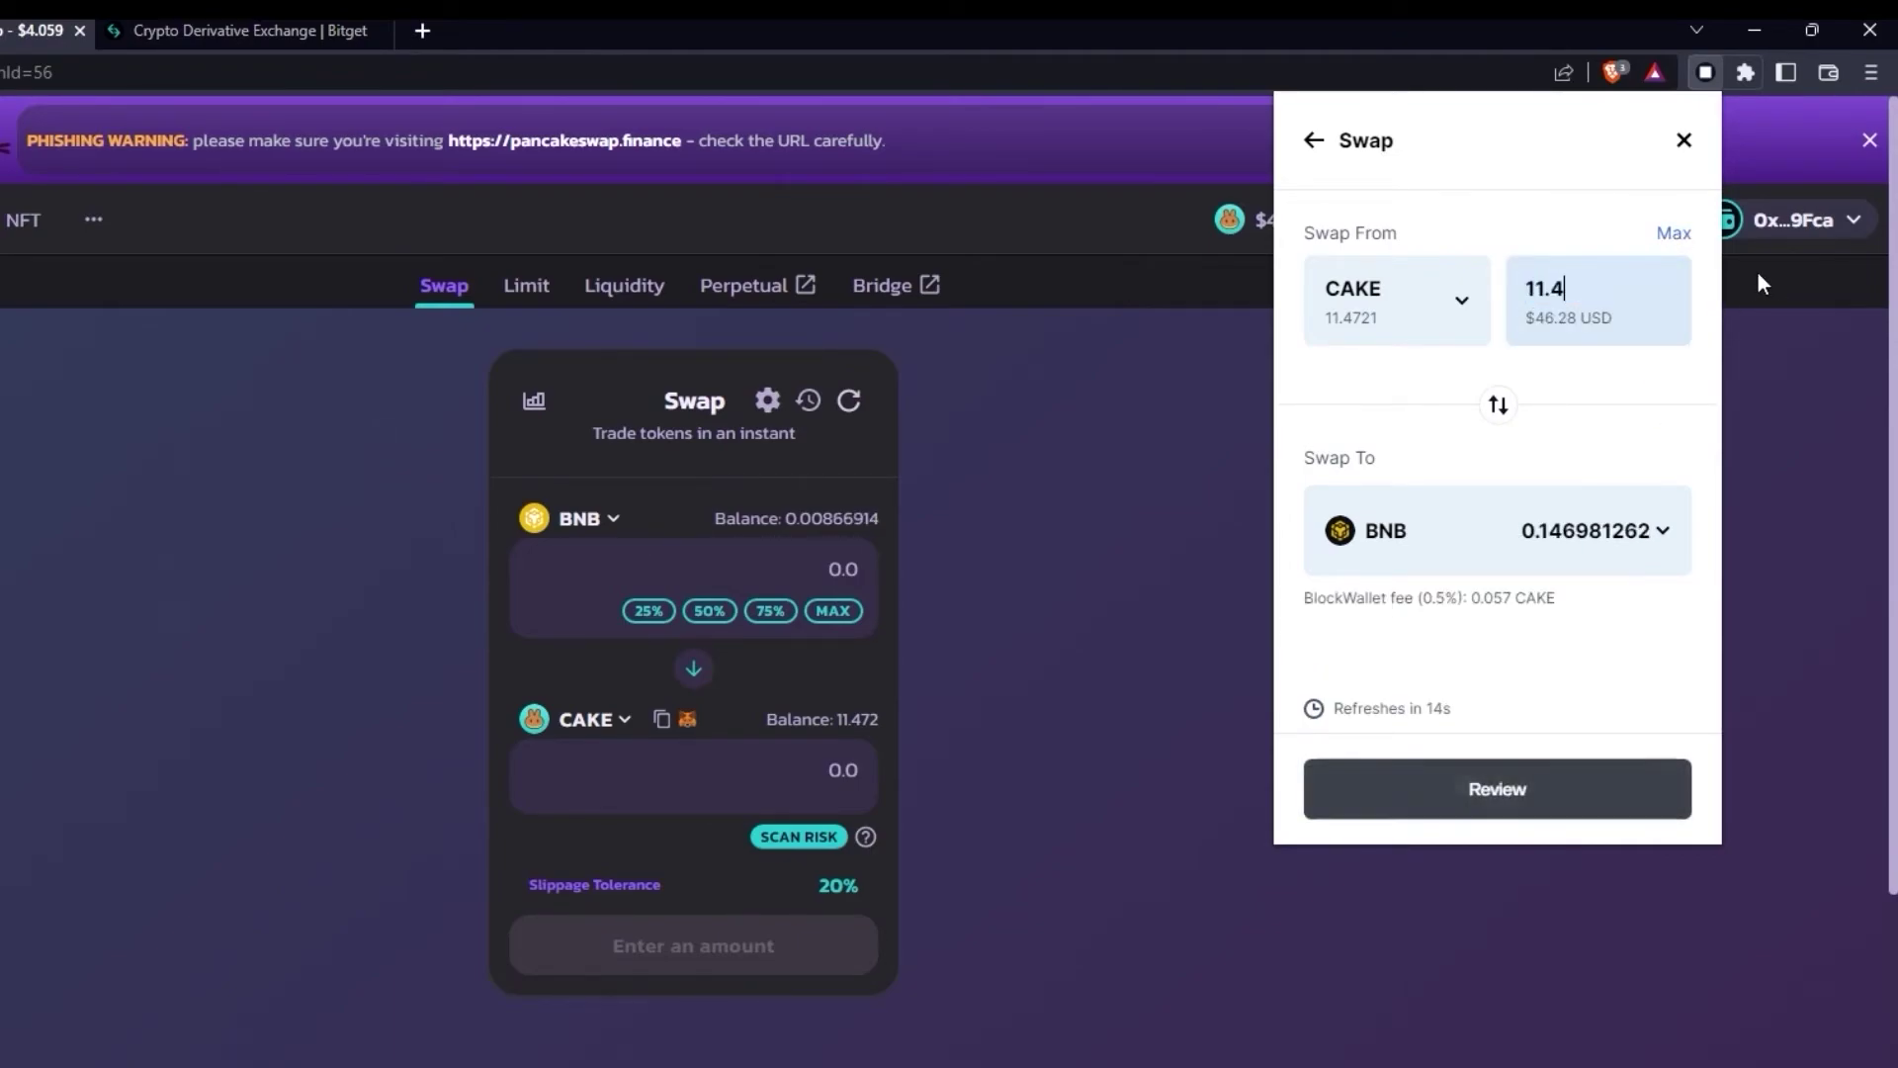
{"action": "left_click", "coordinate": [1621, 791]}
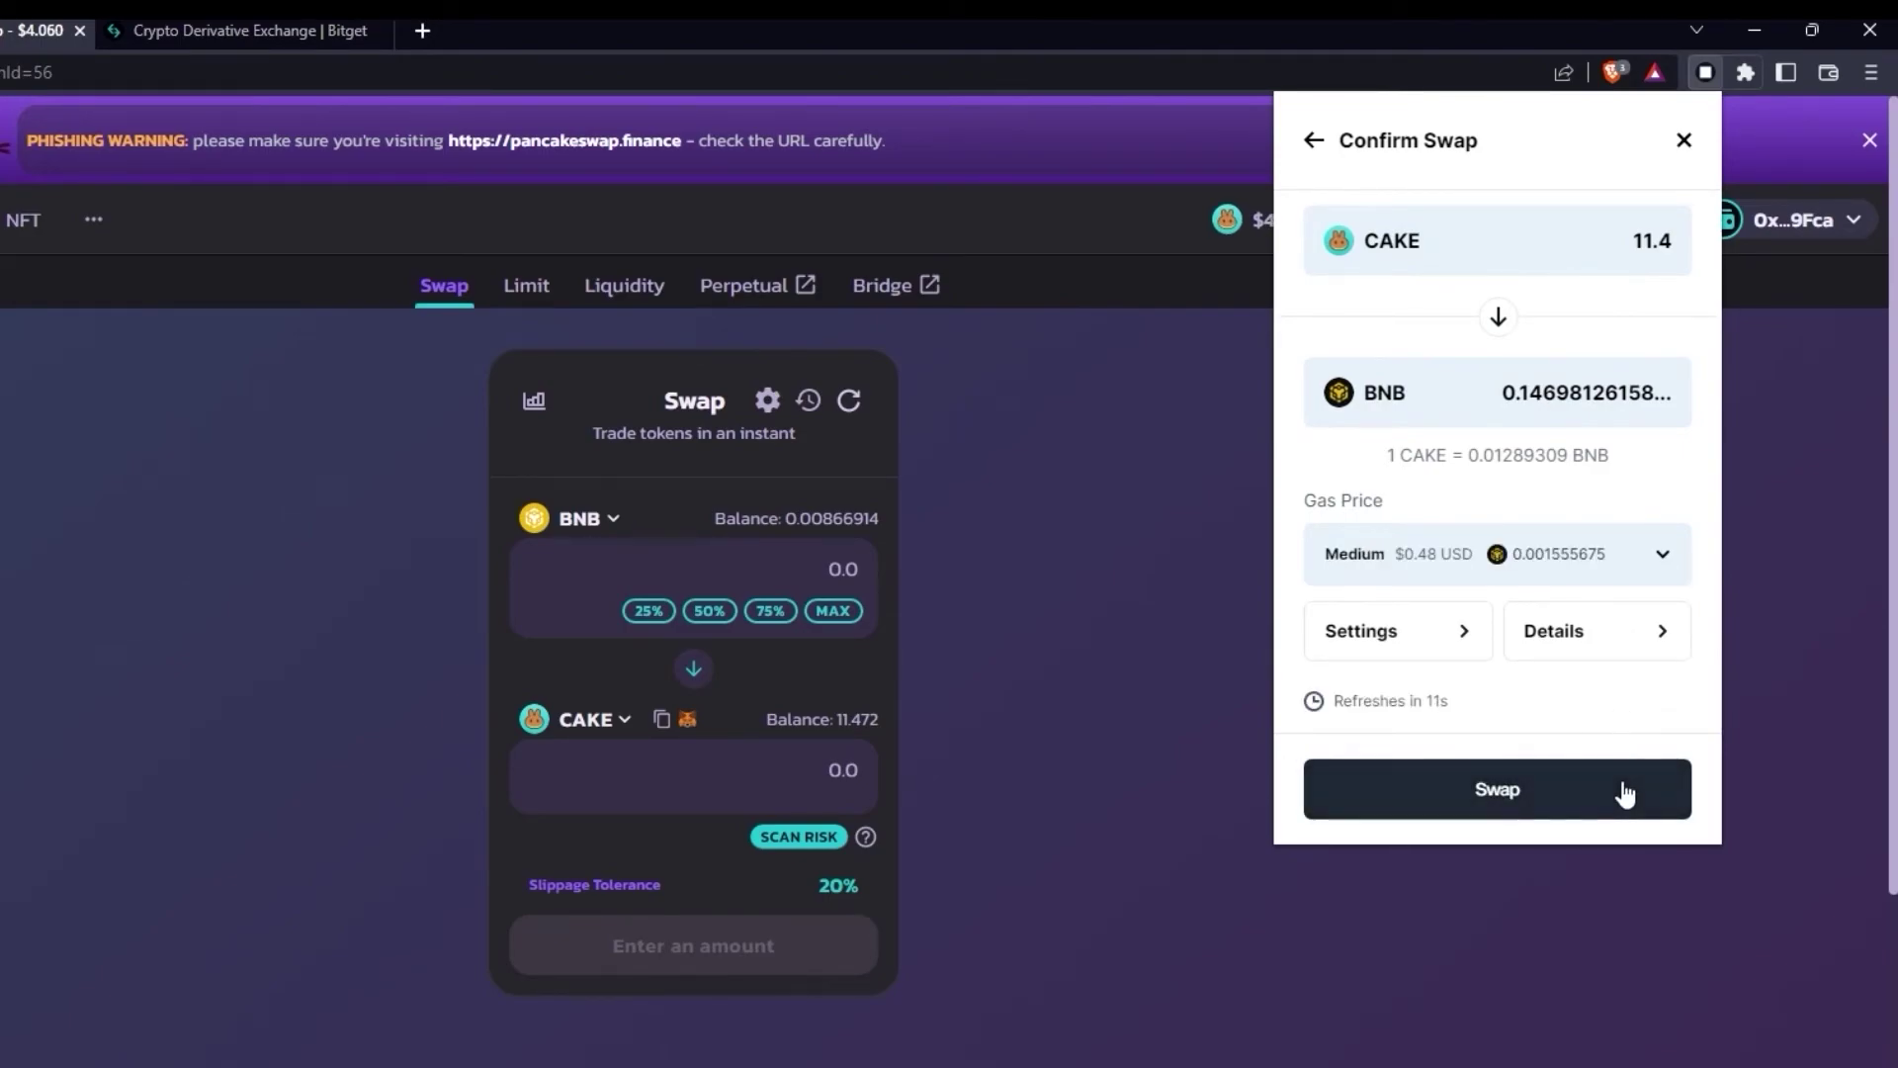
{"action": "left_click", "coordinate": [1625, 794]}
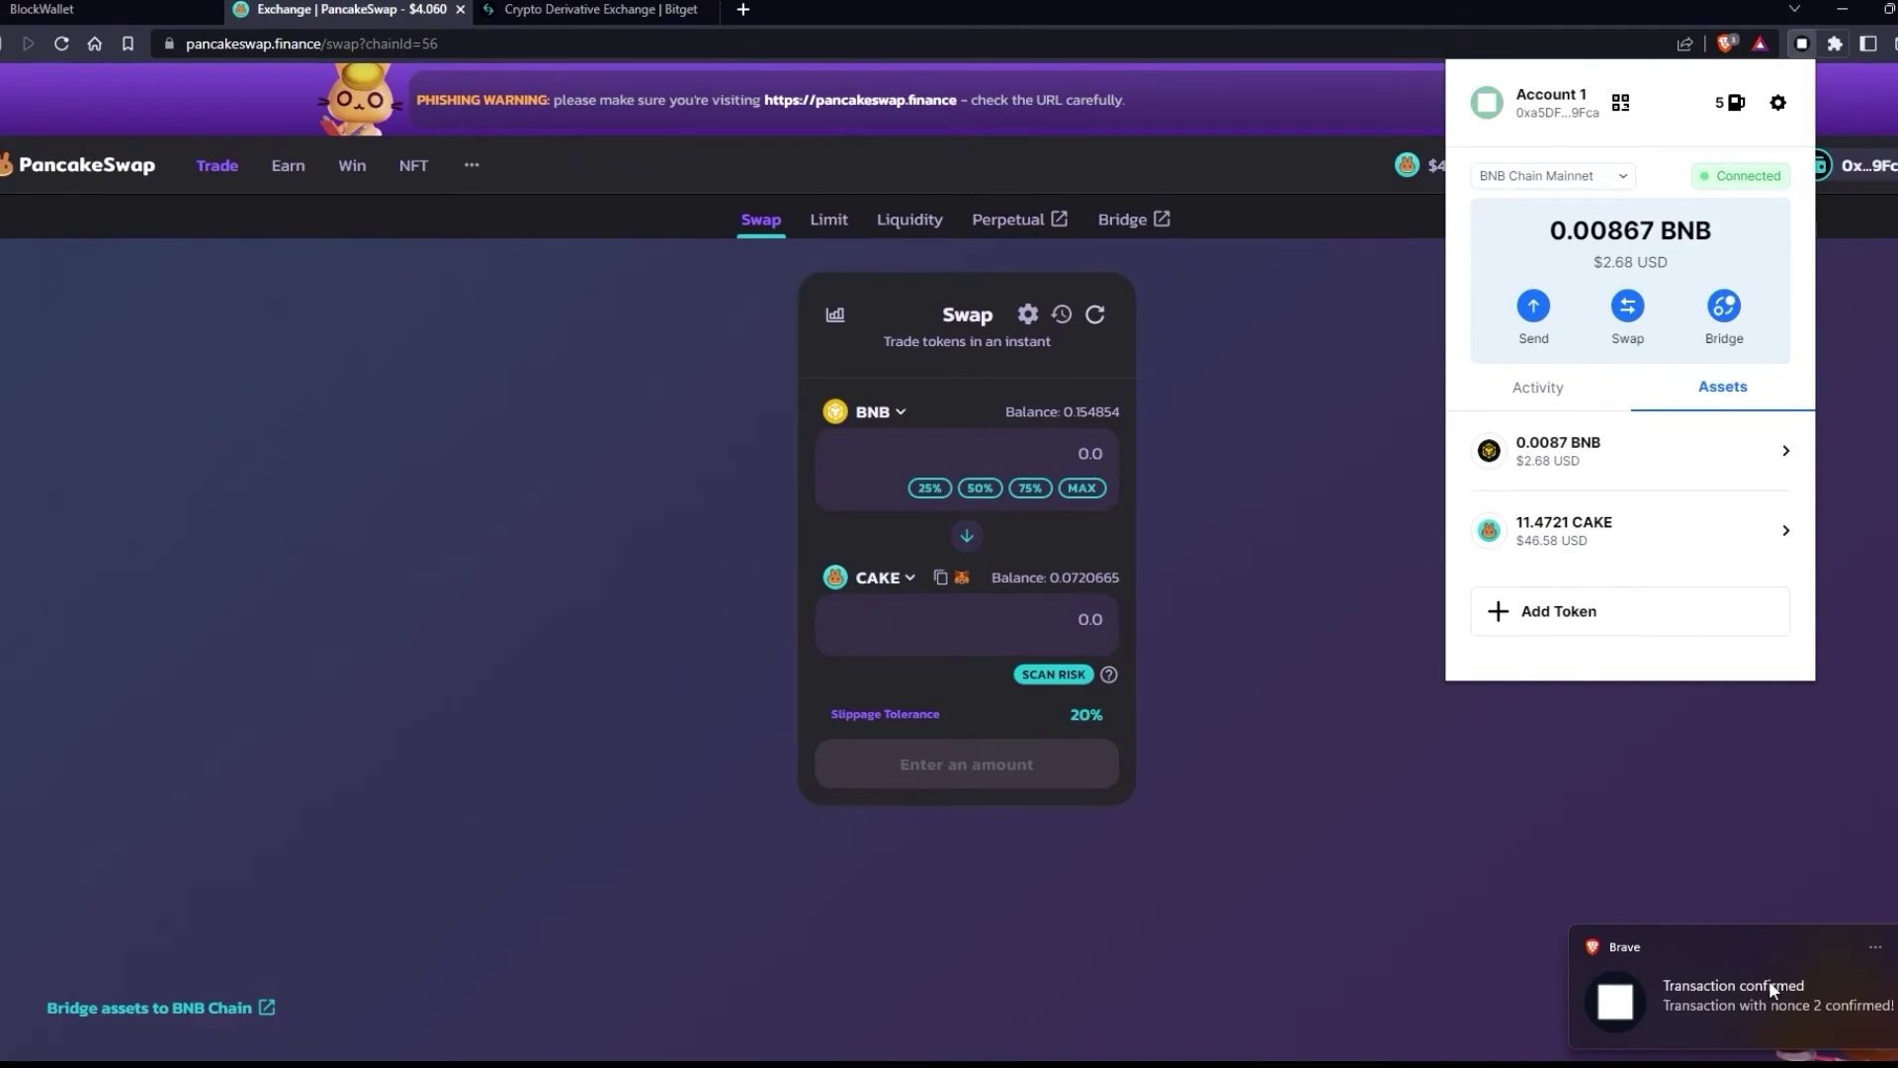
- Open the 11.343 CAKE to 0.14698 BNB swap on BscScan, then view BlockWallet's BNB history
{"action": "left_click", "coordinate": [1768, 981]}
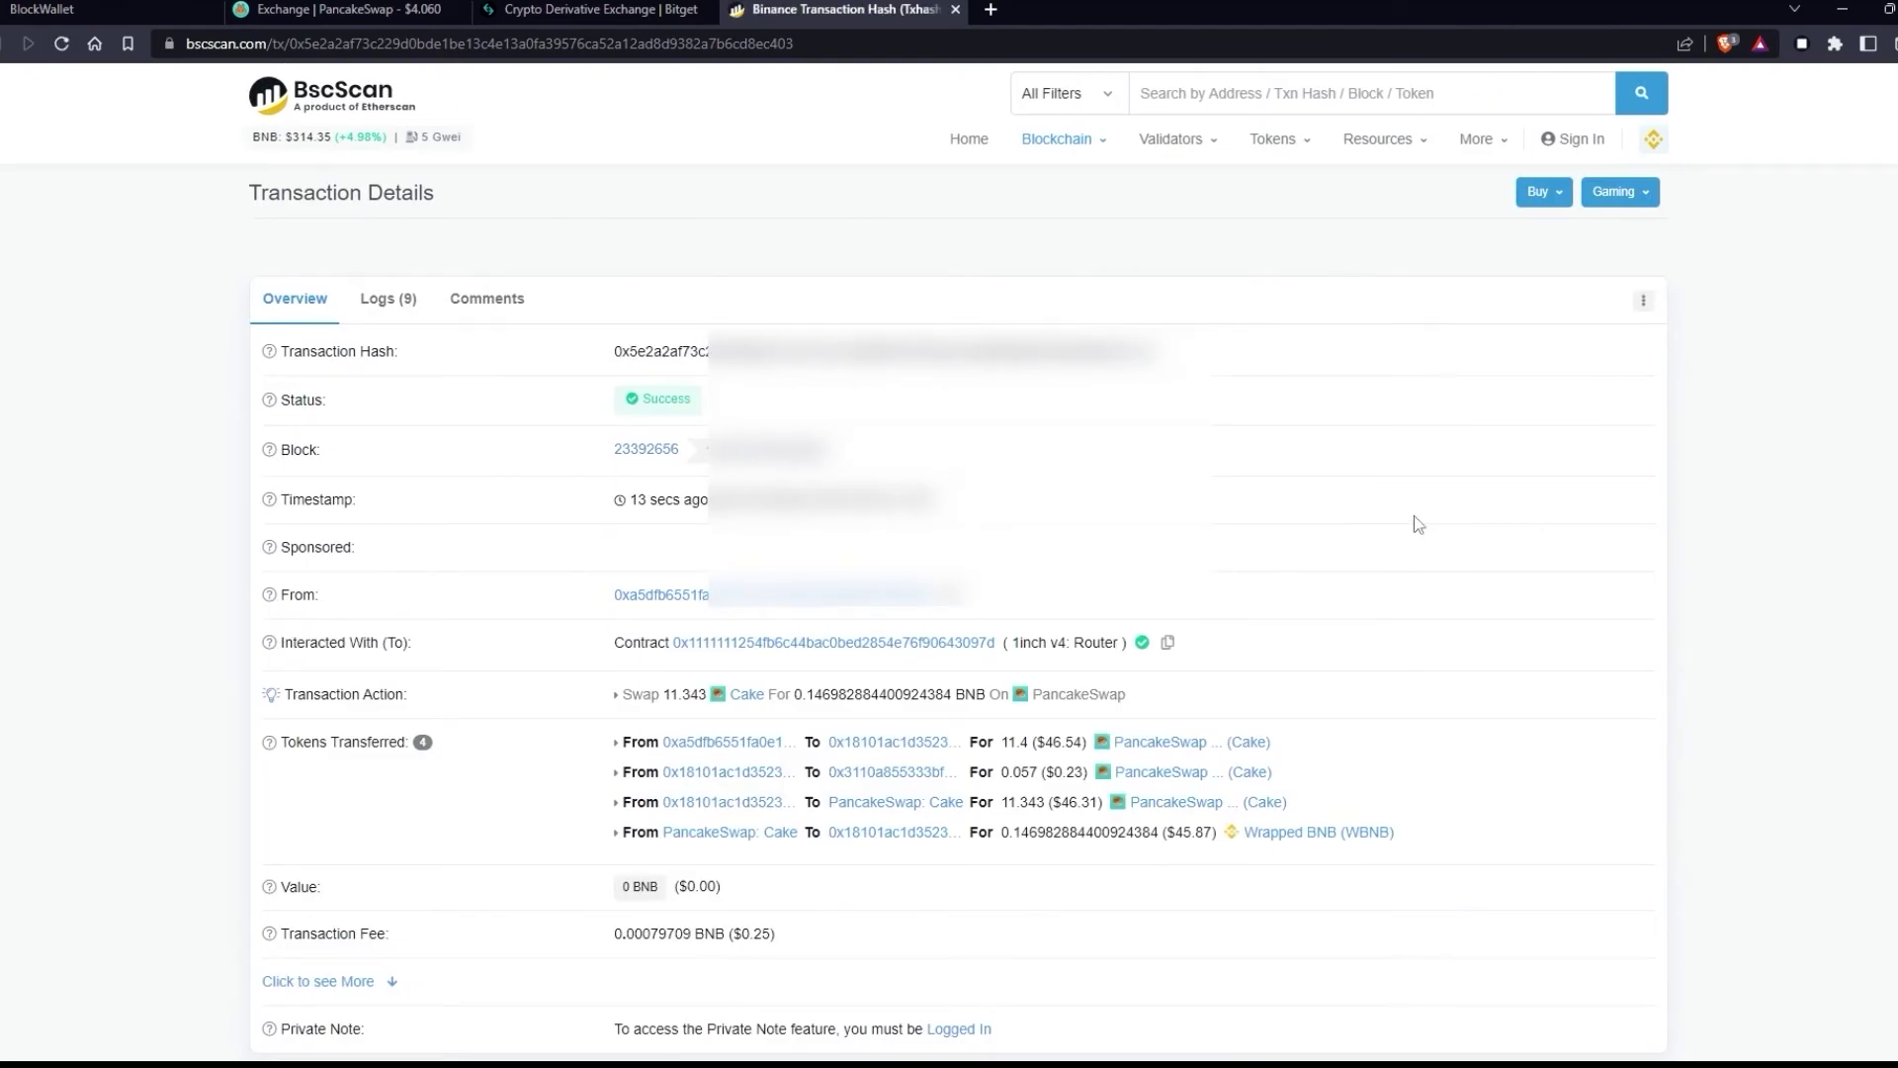
{"action": "left_click", "coordinate": [1802, 44]}
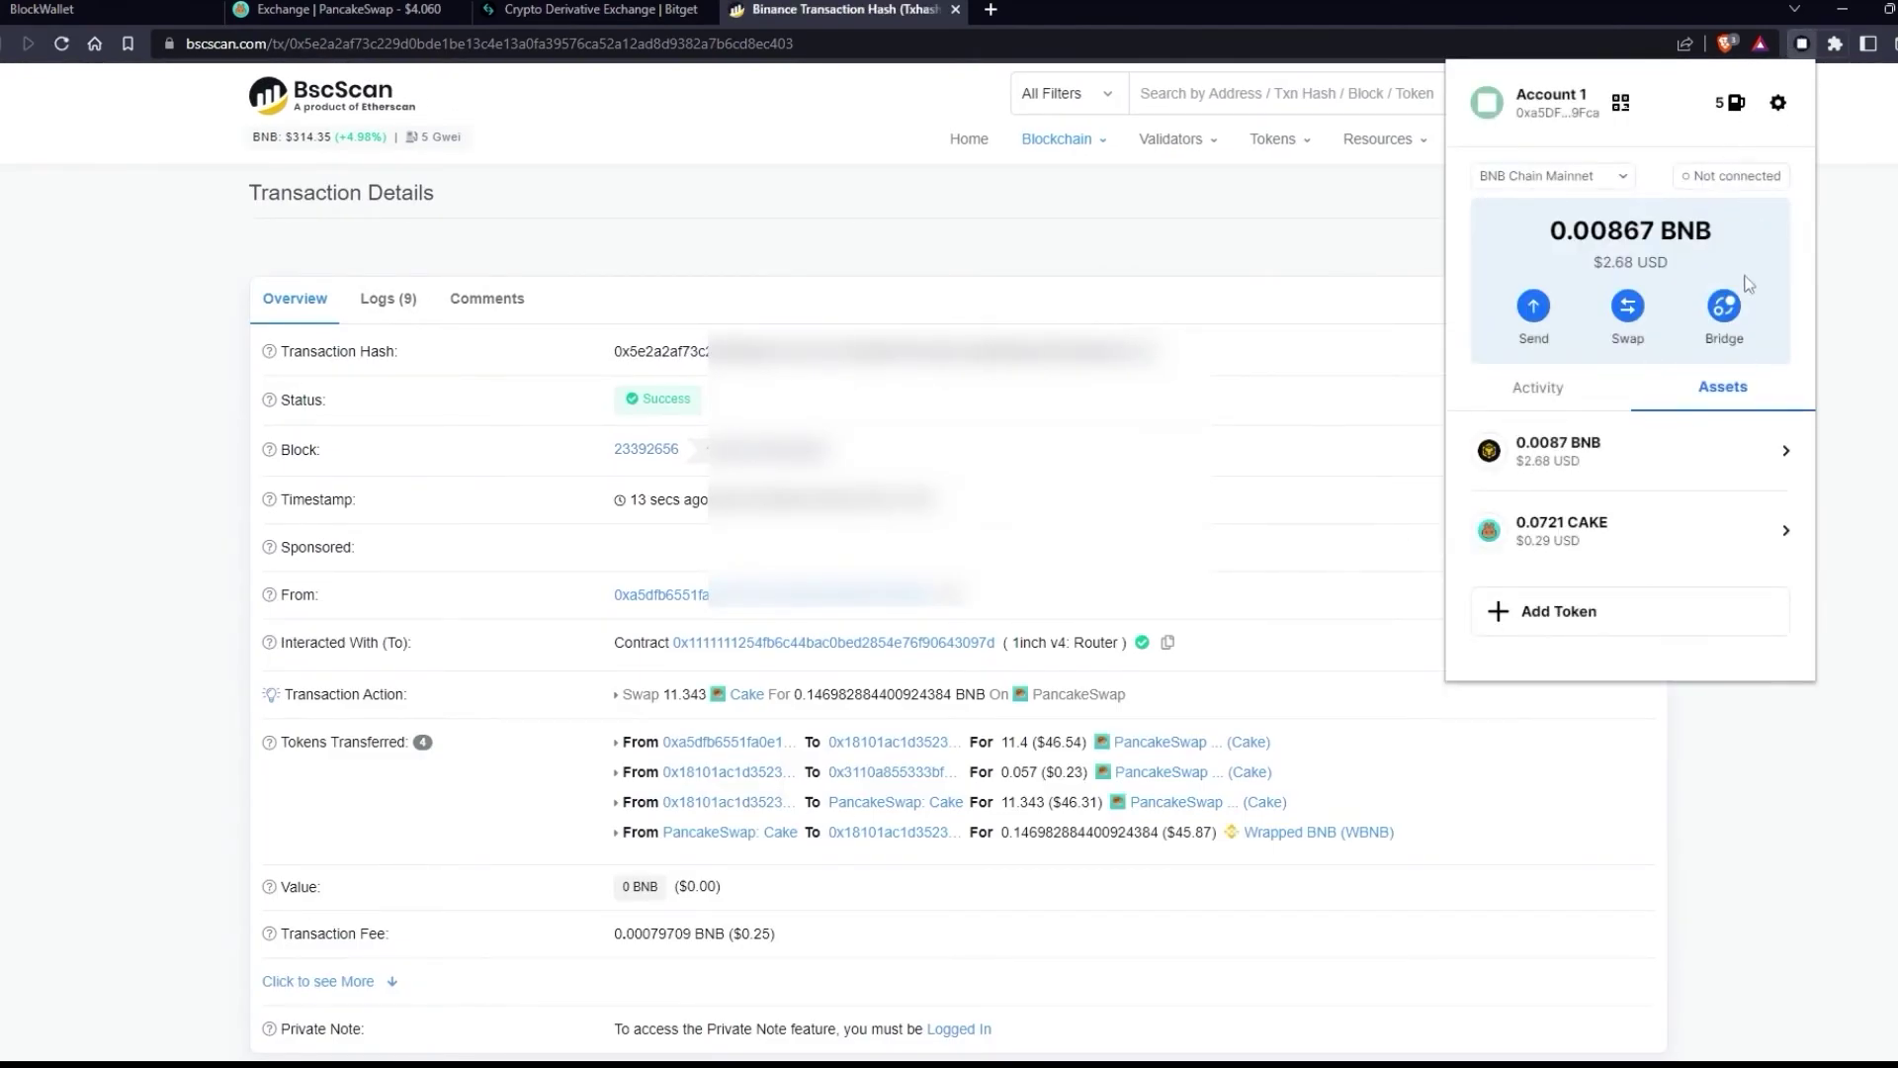
{"action": "left_click", "coordinate": [1707, 449]}
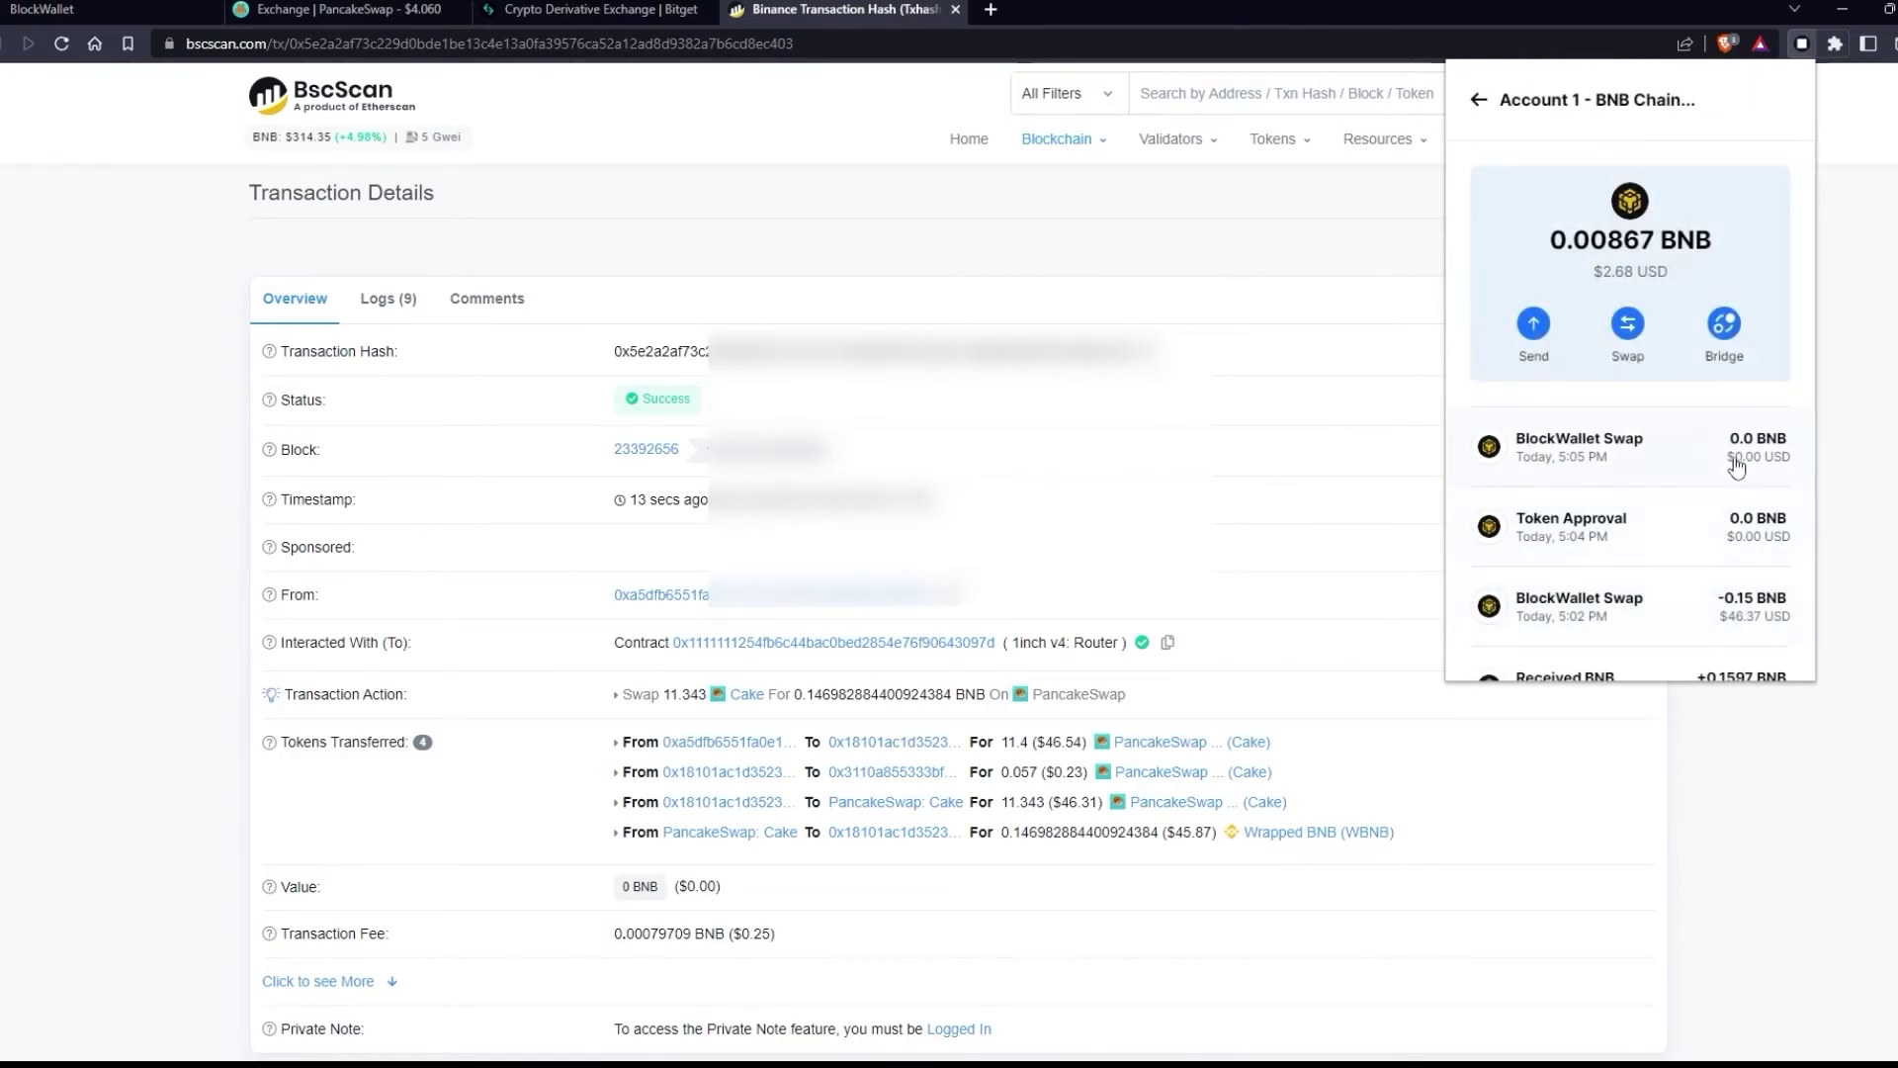